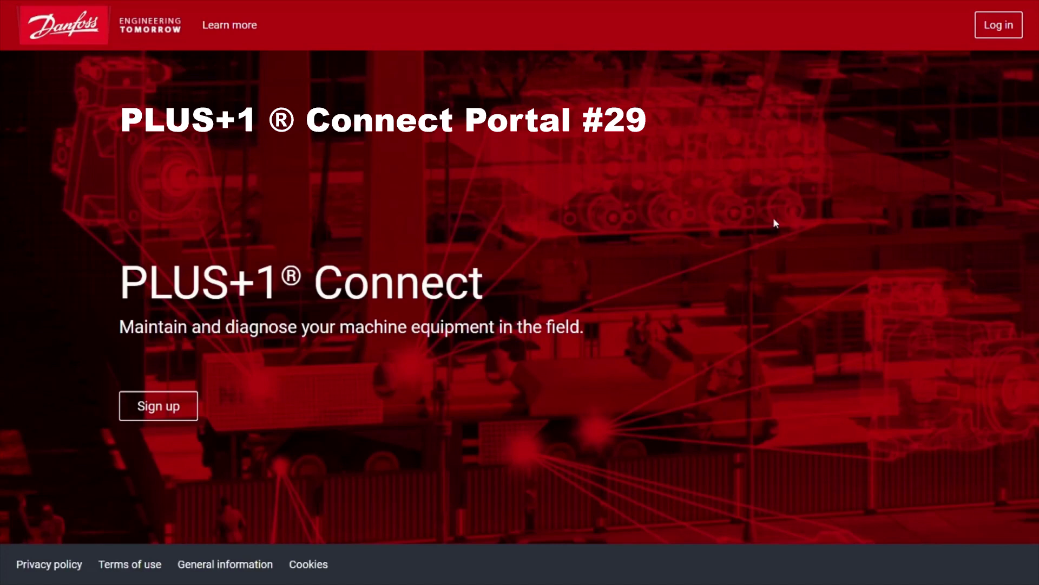
# Open the Danfoss Profile sign-up form and scroll through its empty email, password and name fields.
pyautogui.click(177, 412)
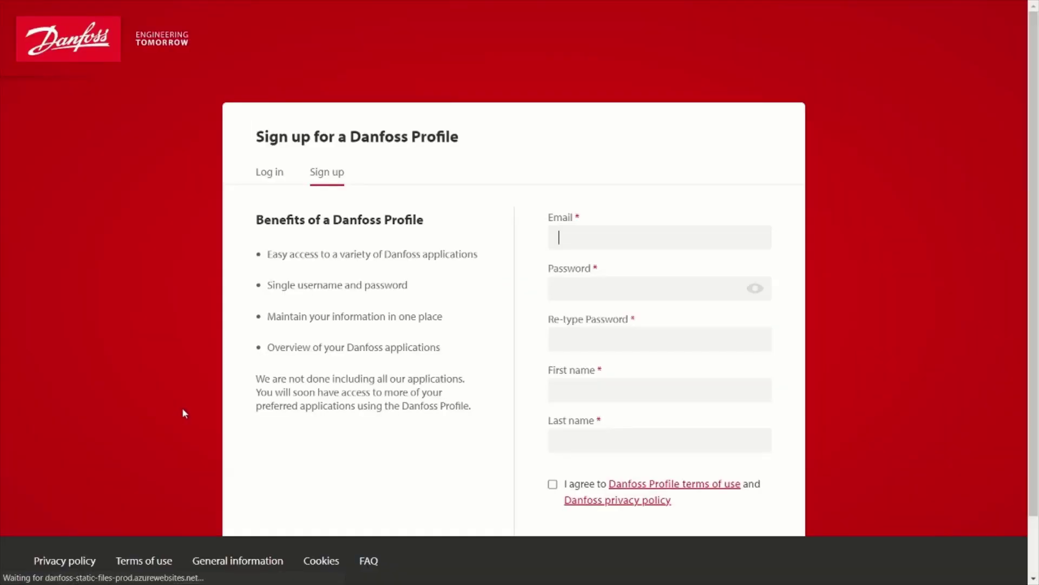
pyautogui.scroll(-2, 292, 437)
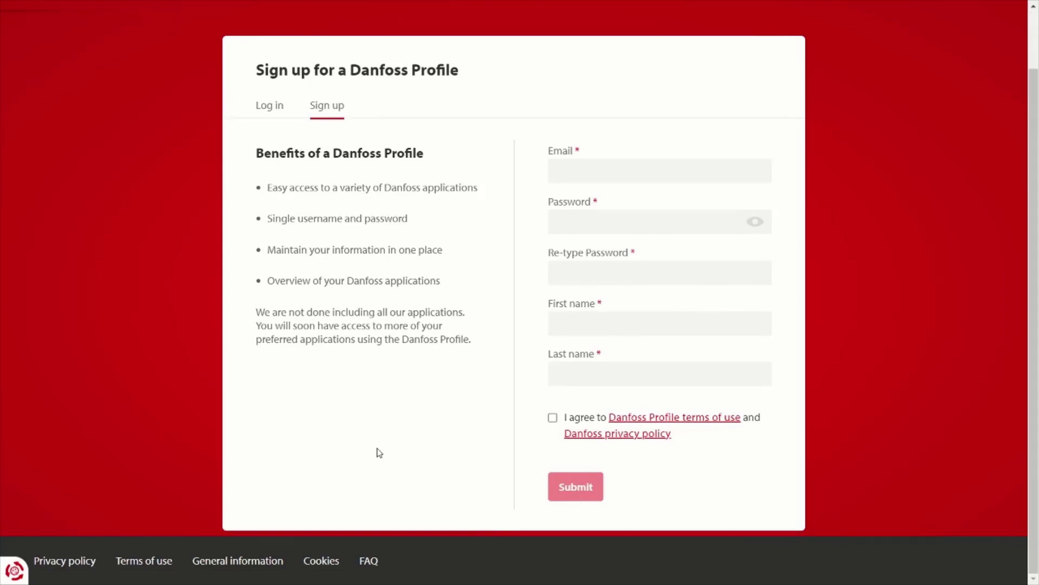
# Switch to the Log in form and sign in with the filled-in credentials to reach the Map.
pyautogui.click(272, 108)
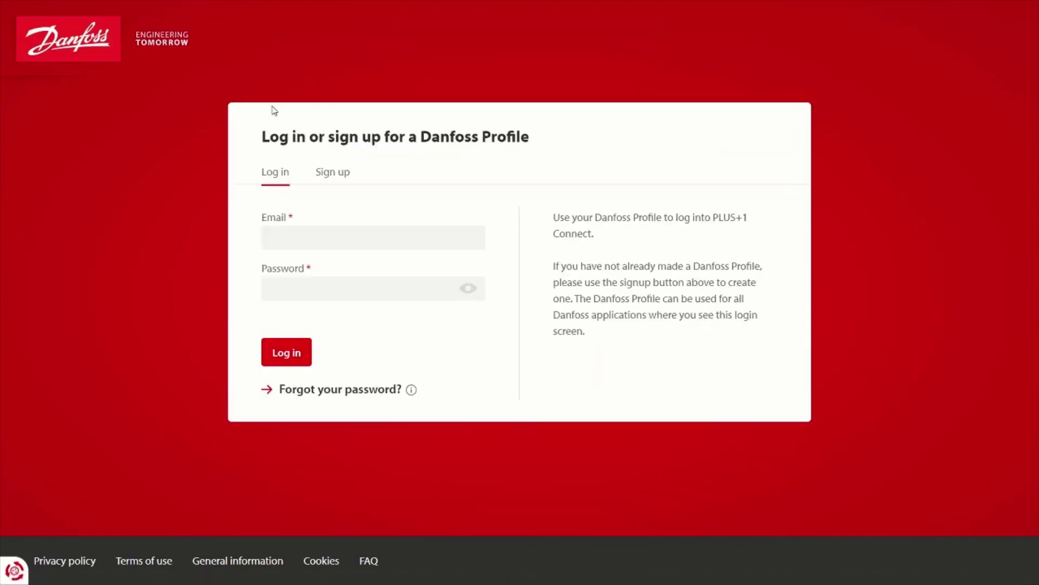
pyautogui.click(295, 357)
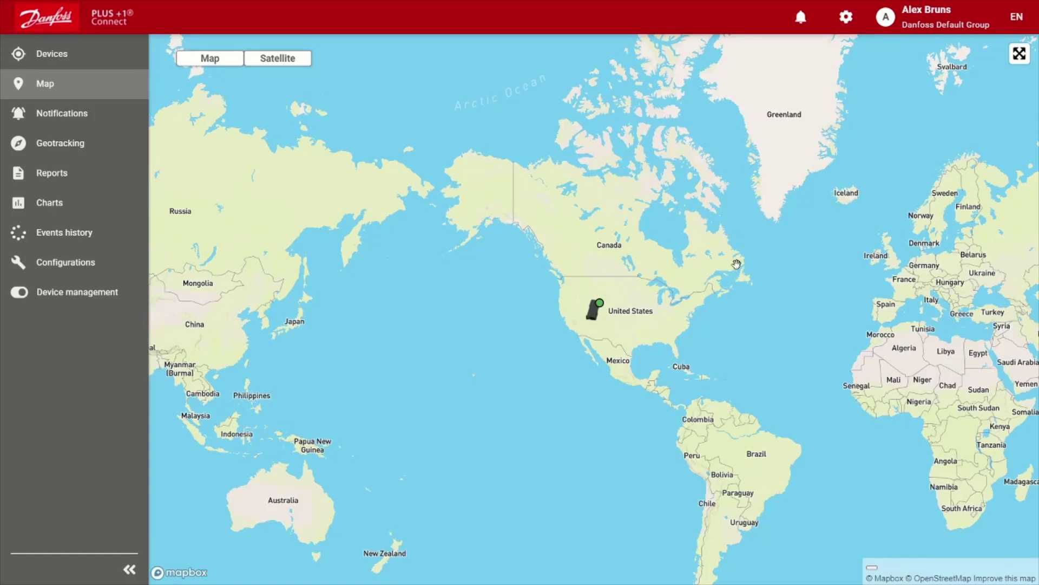
# In Device management, start registering a CS100 device, then close the form unregistered.
pyautogui.click(50, 294)
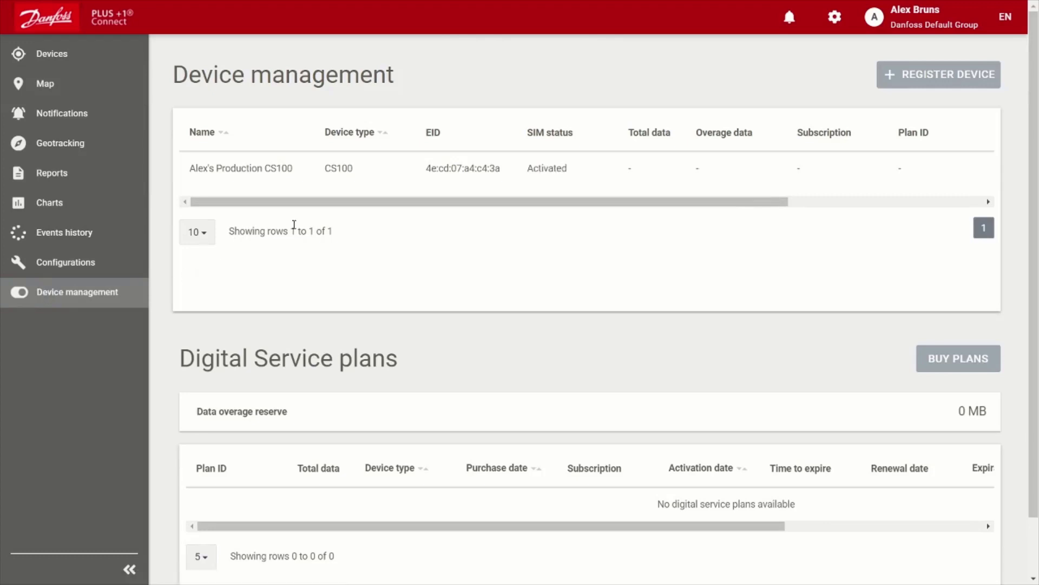
pyautogui.click(917, 76)
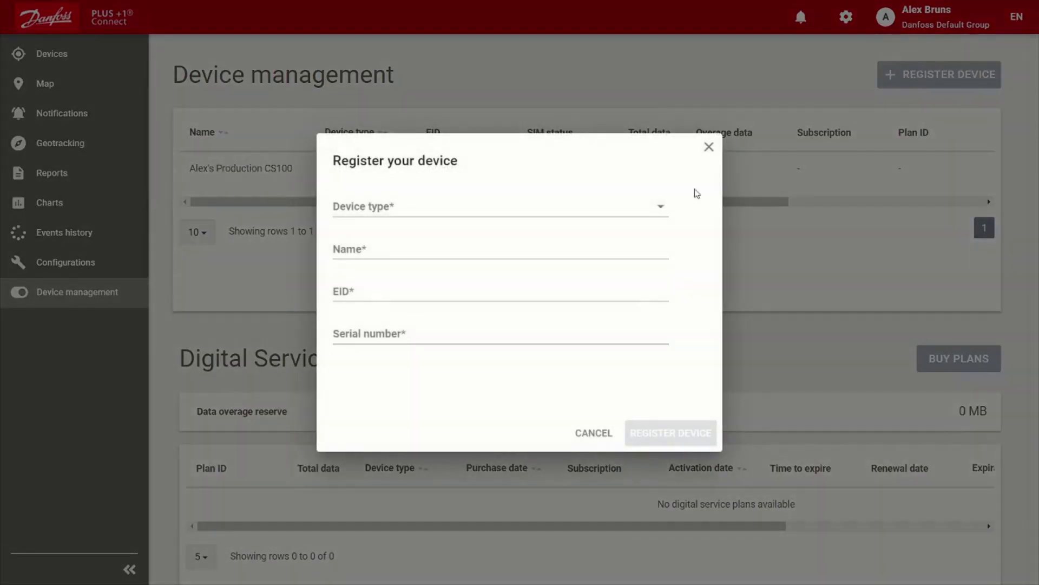
pyautogui.click(659, 214)
pyautogui.click(651, 237)
pyautogui.click(580, 245)
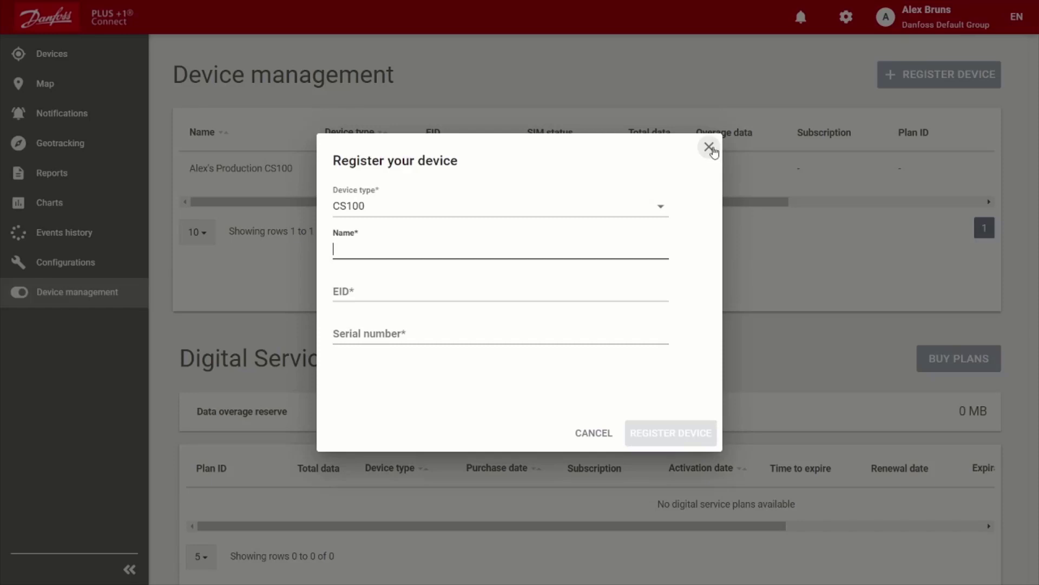
pyautogui.click(709, 147)
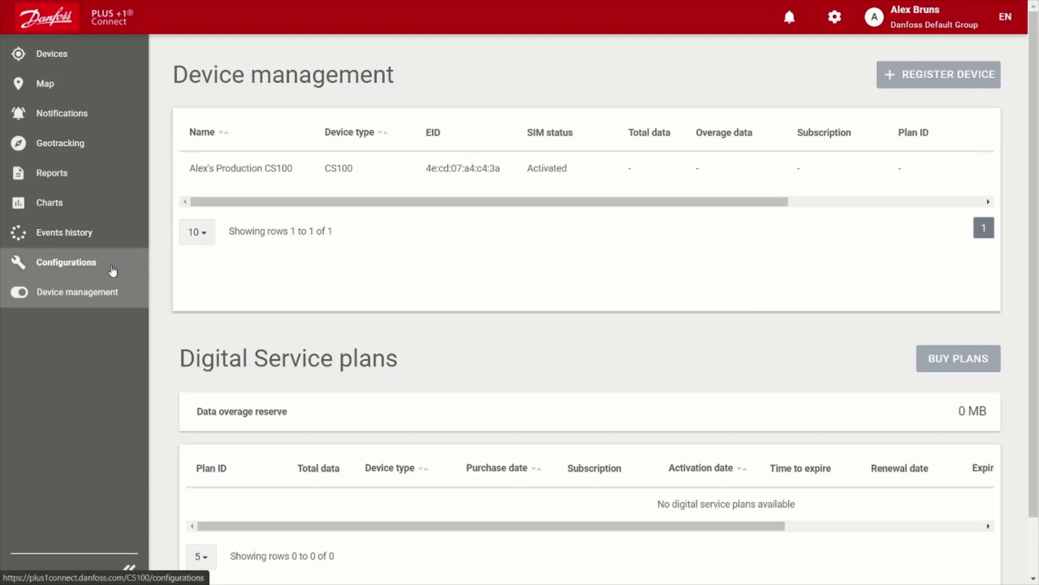
# On the Configurations page, switch the active group to Danfoss Subgroup.
pyautogui.click(111, 270)
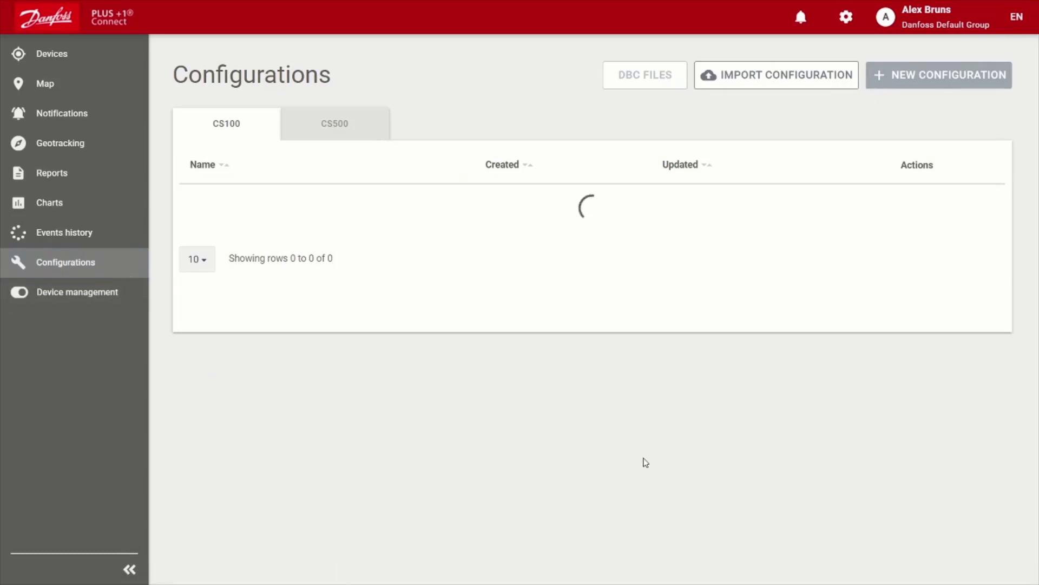
pyautogui.click(916, 18)
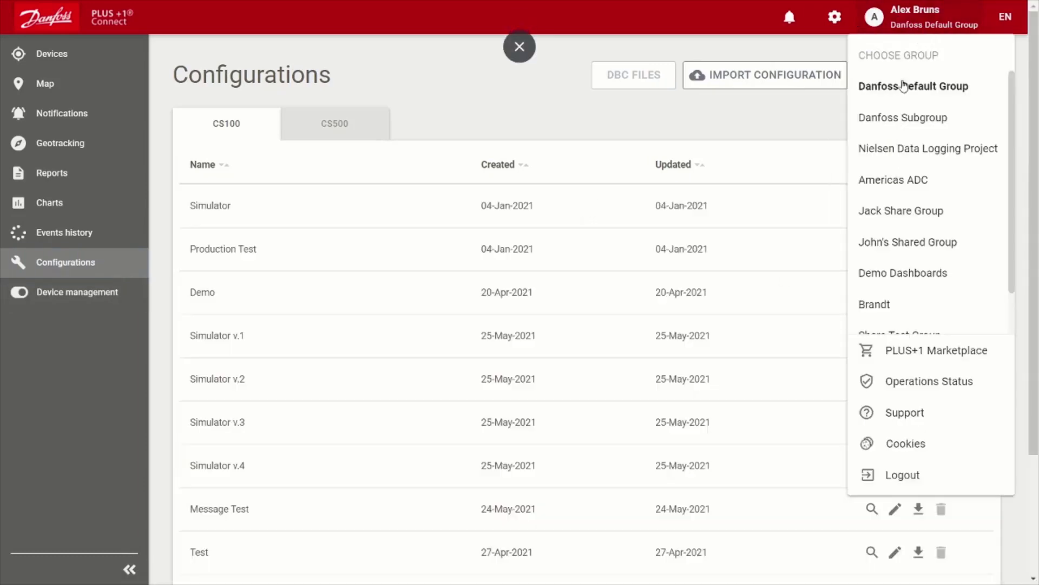
pyautogui.click(899, 116)
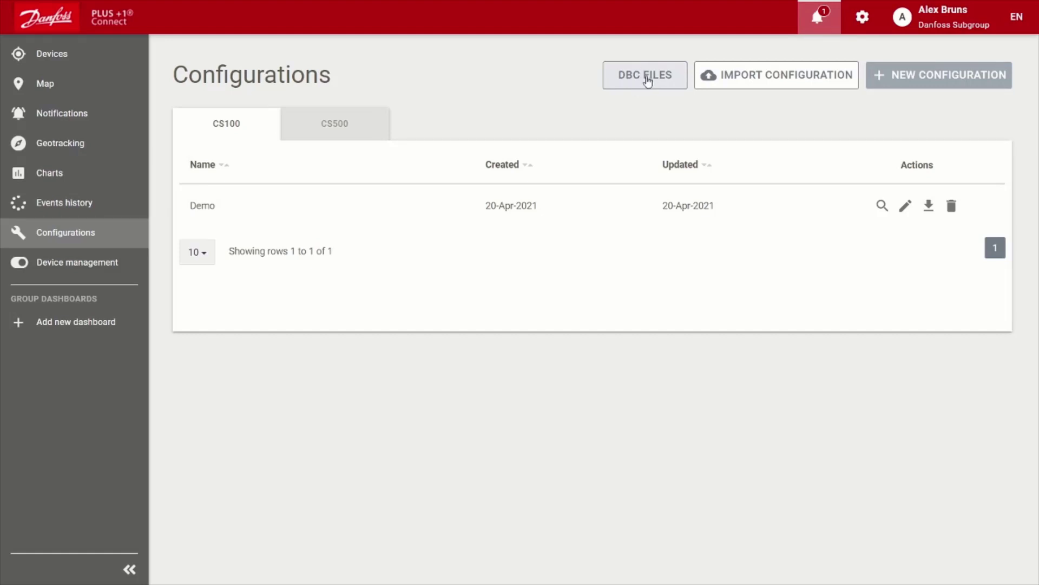
# Upload Example.dbc from Downloads as a new DBC protocol file.
pyautogui.click(644, 76)
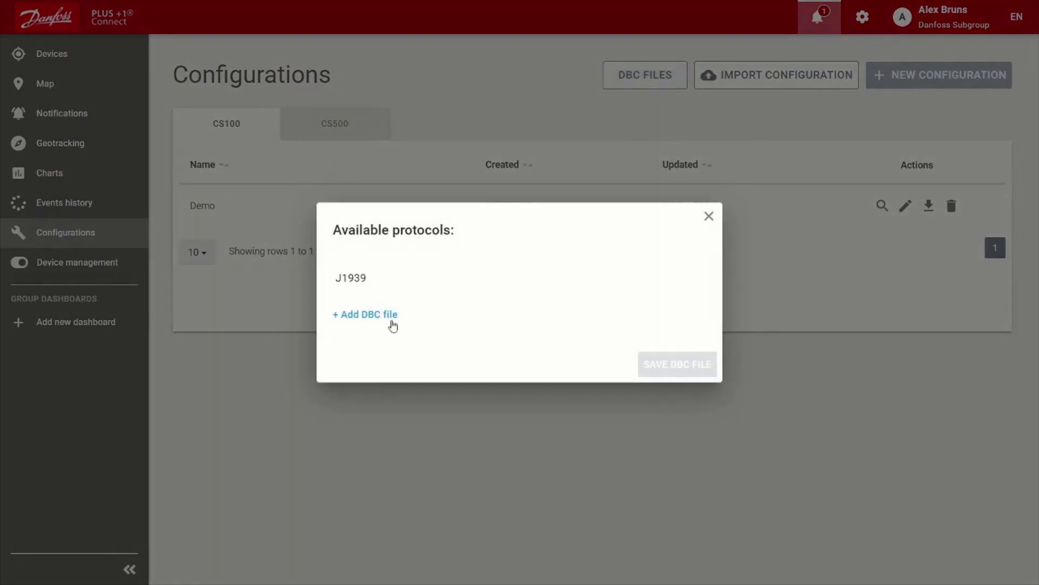
pyautogui.click(353, 318)
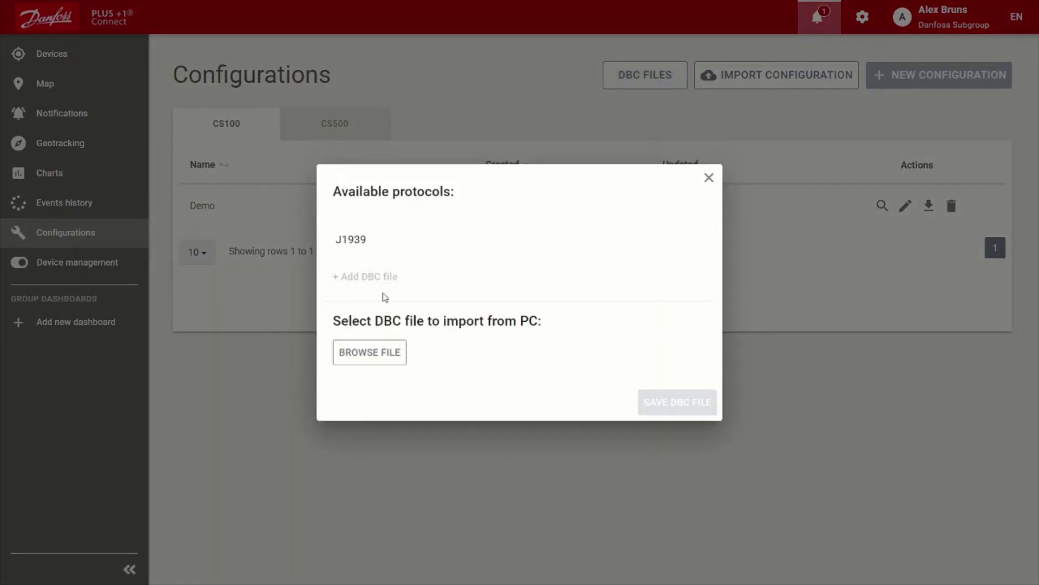
pyautogui.click(379, 353)
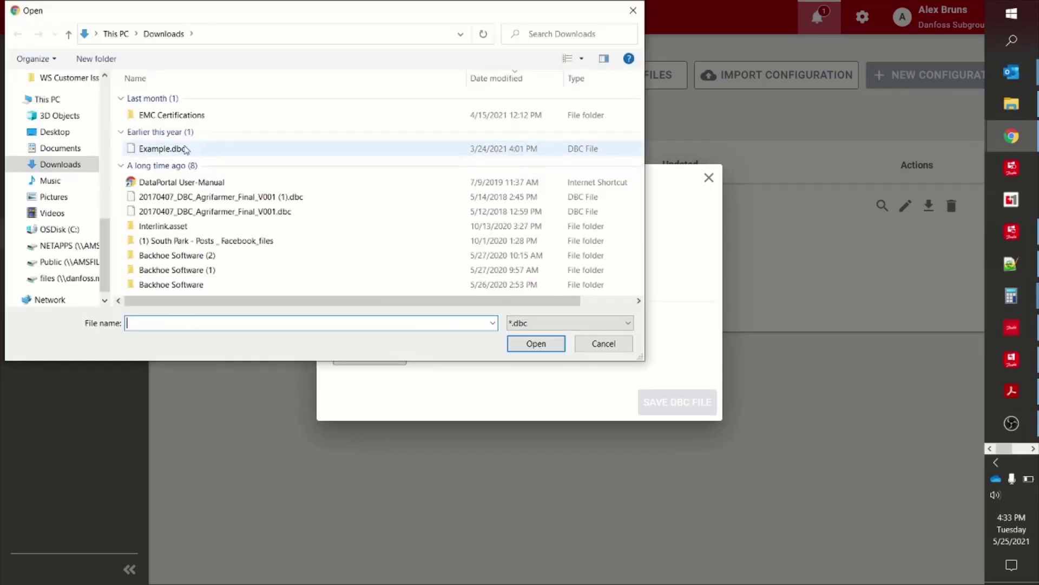
pyautogui.doubleClick(185, 149)
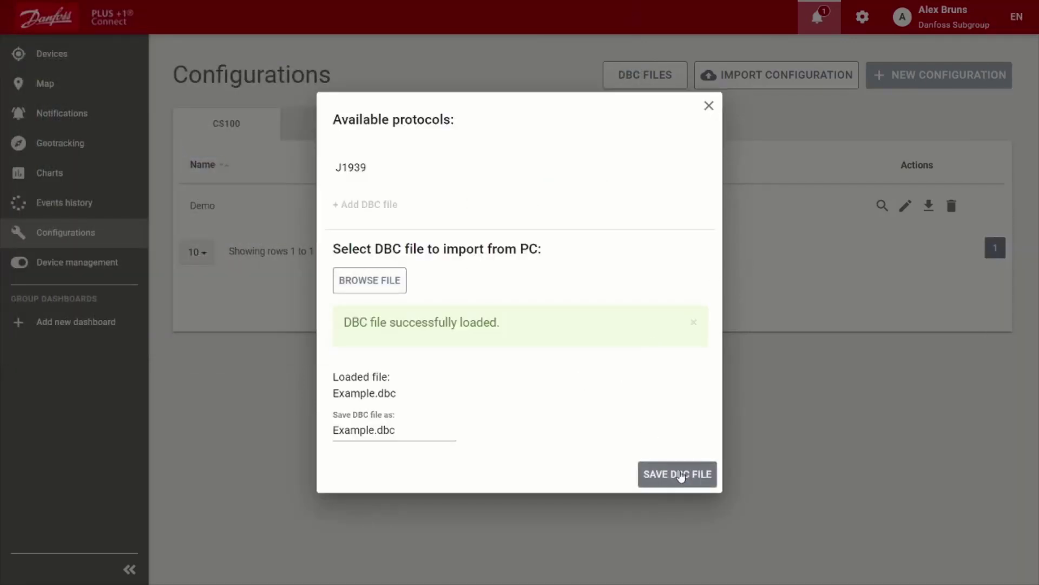
pyautogui.click(681, 475)
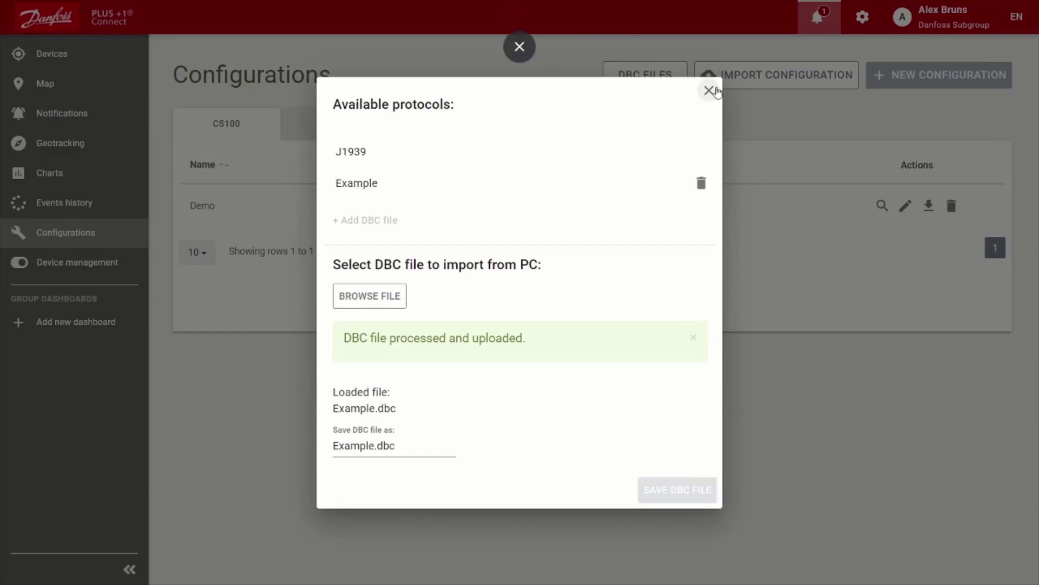
pyautogui.click(709, 91)
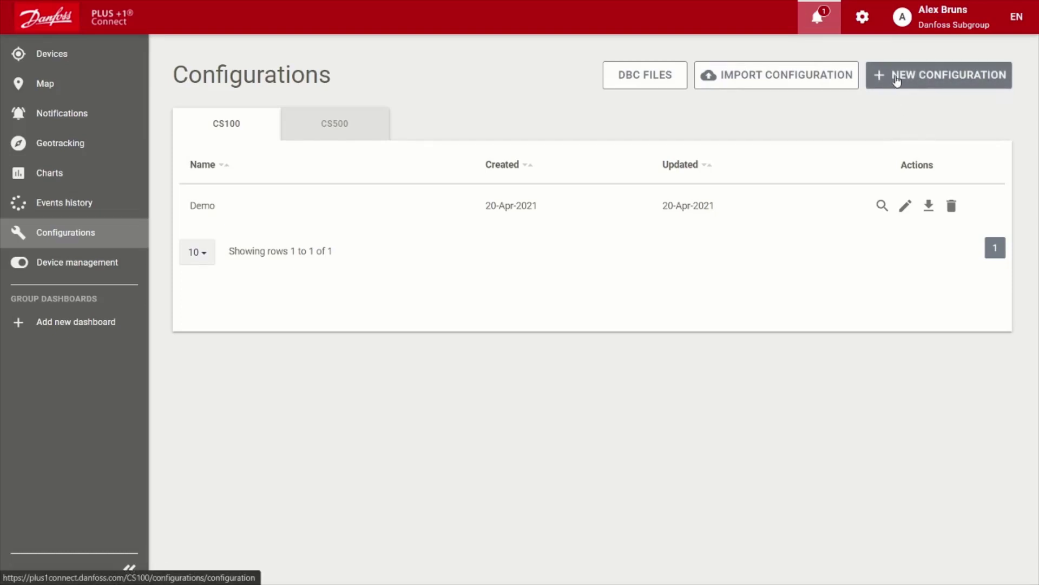
# Start a new configuration and look at the Node ID and CAN port 0 baud rate fields.
pyautogui.click(894, 86)
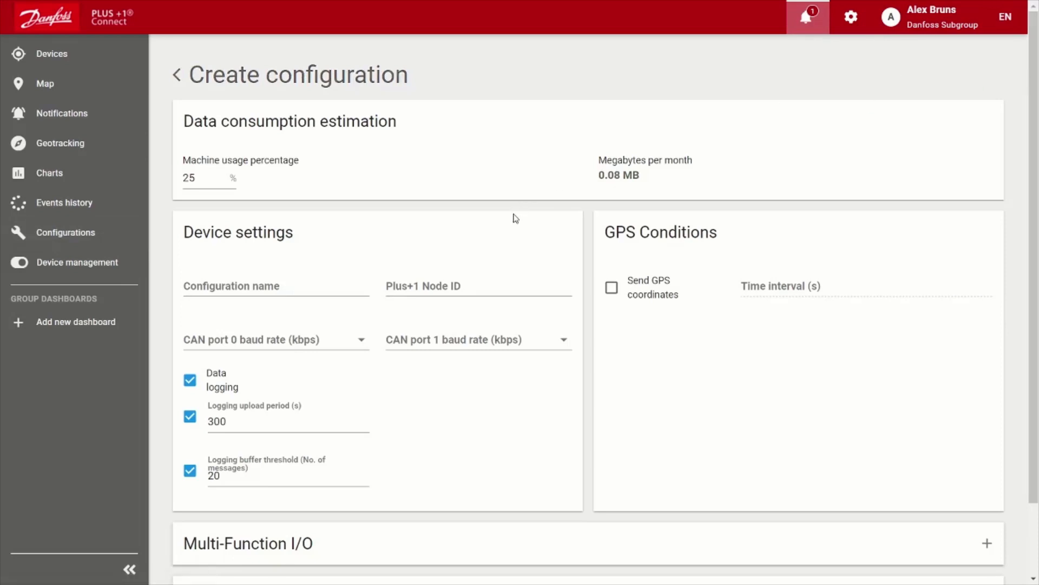
pyautogui.scroll(-1, 514, 218)
pyautogui.scroll(1, 513, 218)
pyautogui.scroll(-1, 328, 286)
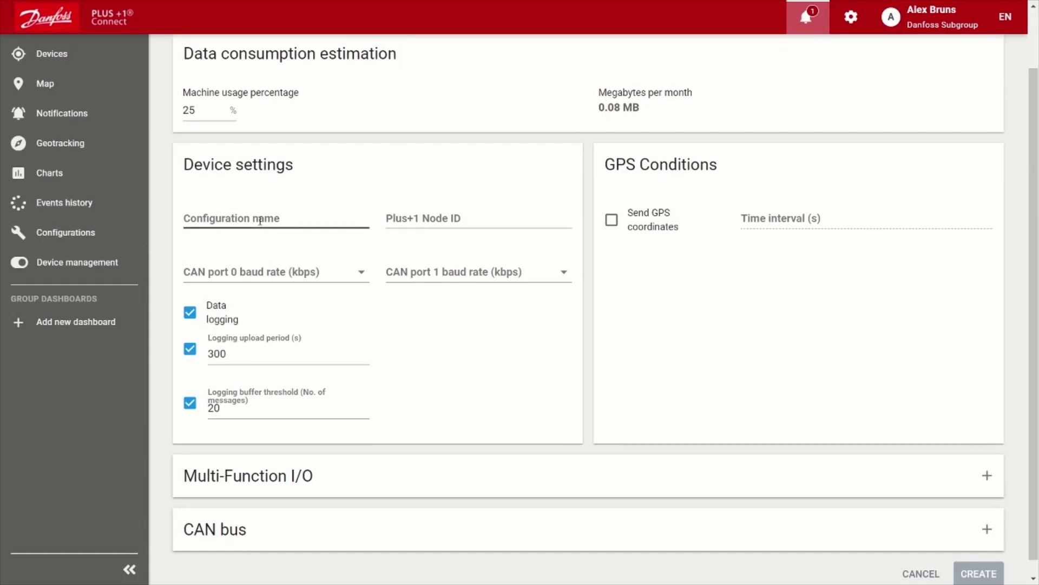
pyautogui.click(456, 210)
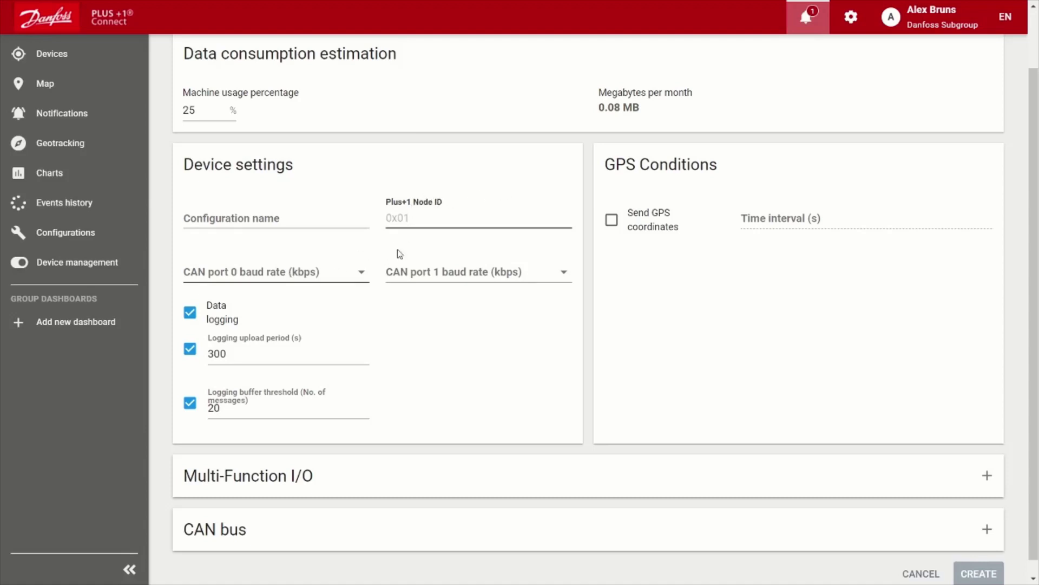
pyautogui.click(359, 269)
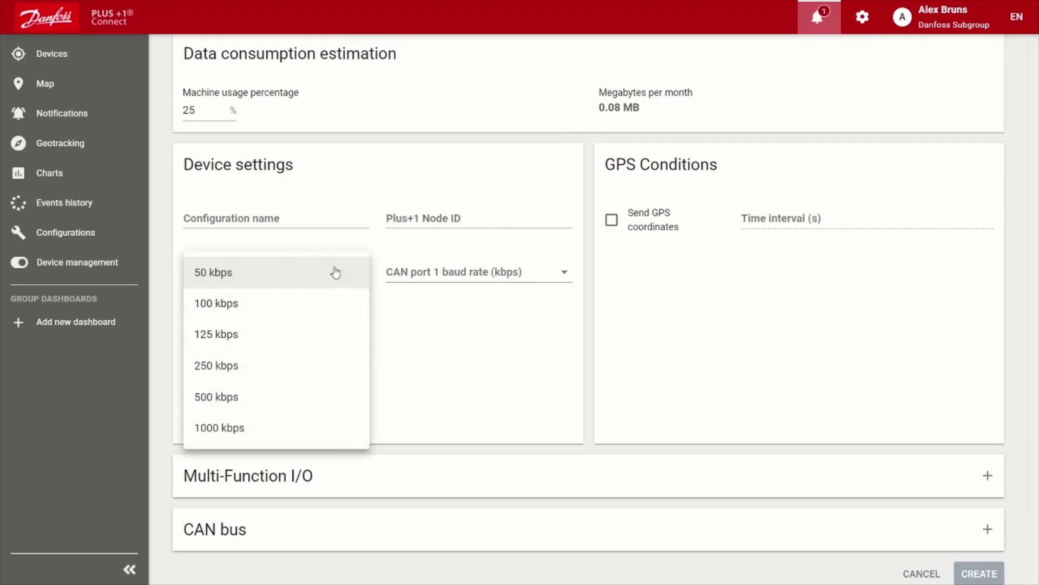
pyautogui.click(344, 190)
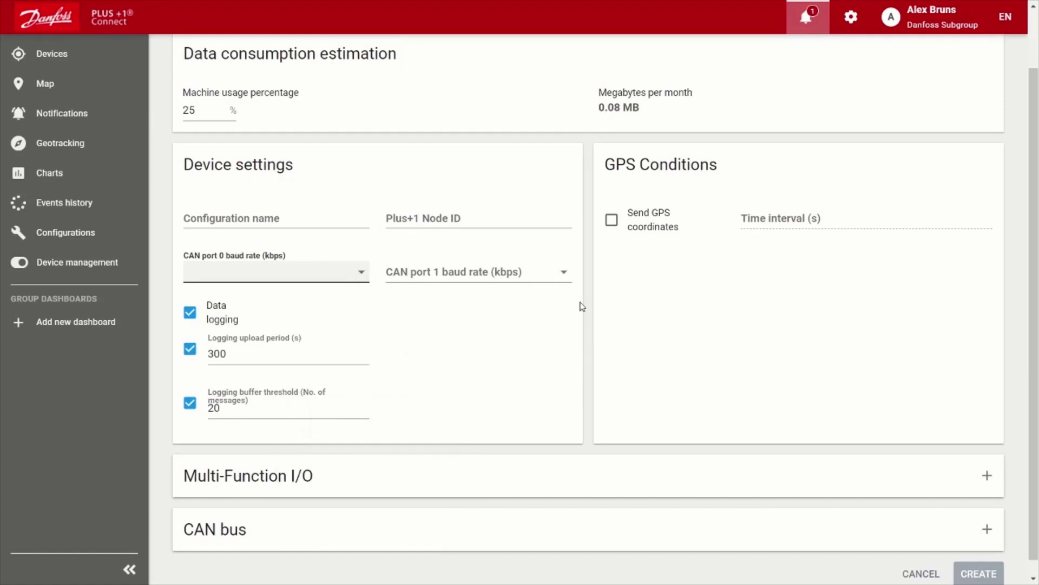
# Enable sending GPS coordinates with heading and speed included.
pyautogui.moveTo(546, 405)
pyautogui.click(613, 221)
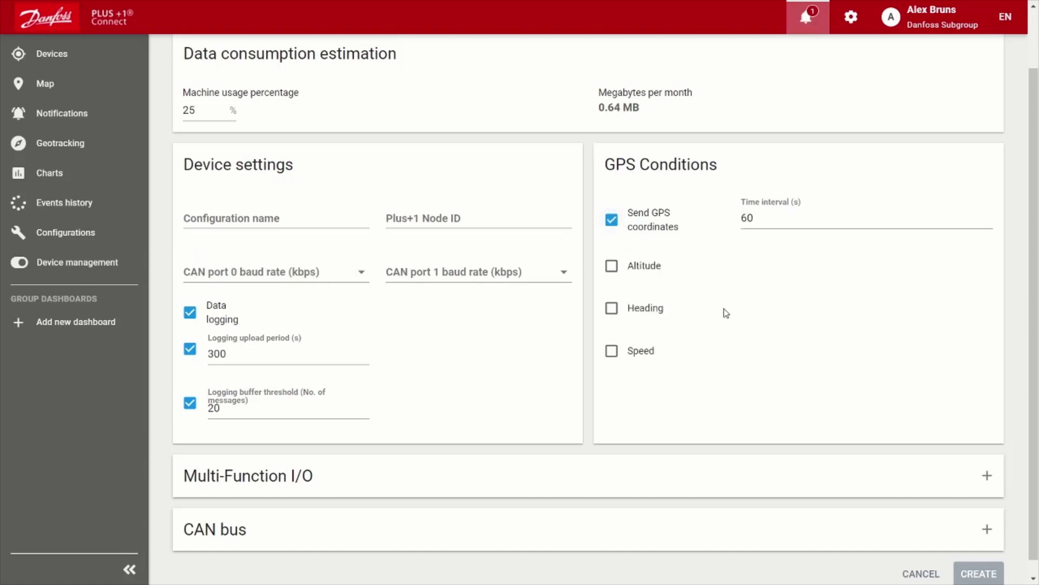
pyautogui.click(612, 310)
pyautogui.click(612, 350)
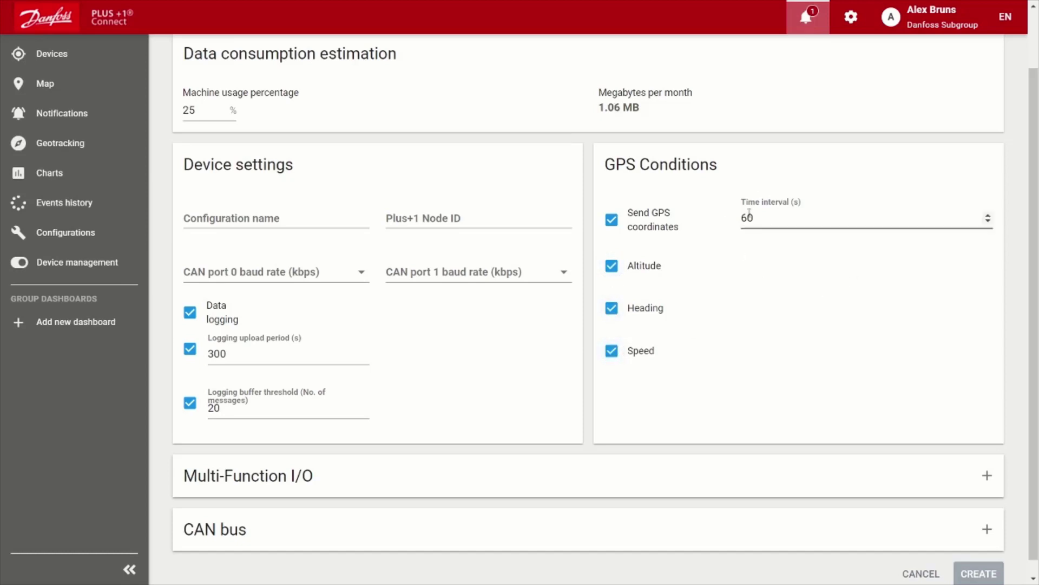
pyautogui.scroll(-1, 796, 260)
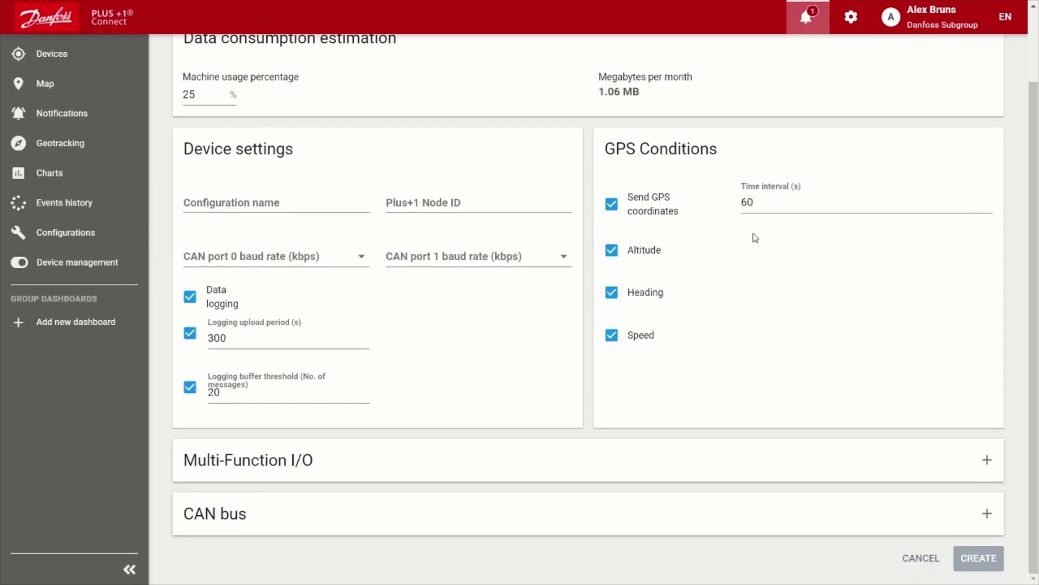
# Add MFIO 0 under Multi-Function I/O and set its pin function to Multi-function input.
pyautogui.click(994, 465)
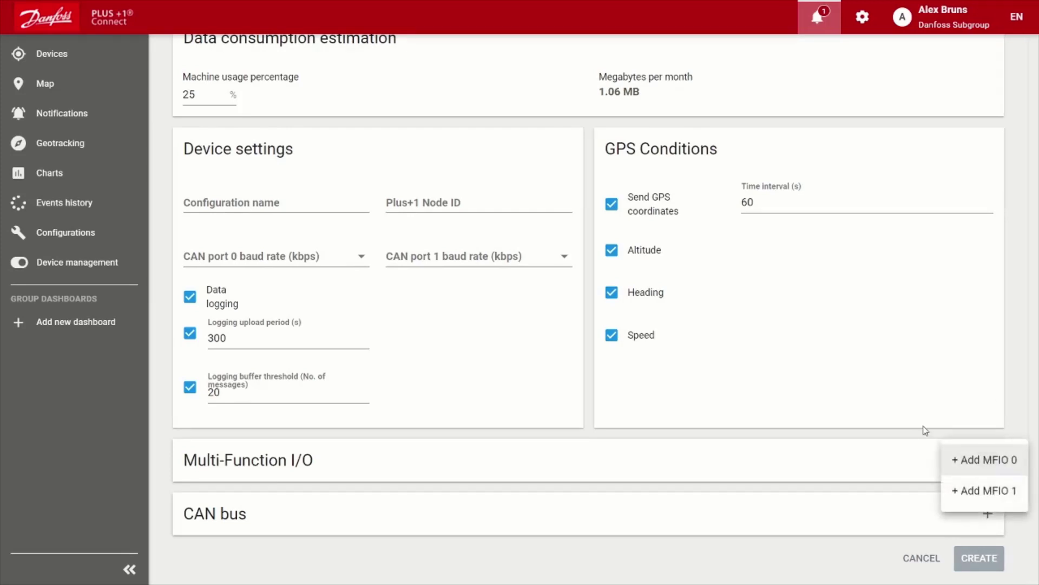
pyautogui.click(975, 459)
pyautogui.scroll(-1, 909, 425)
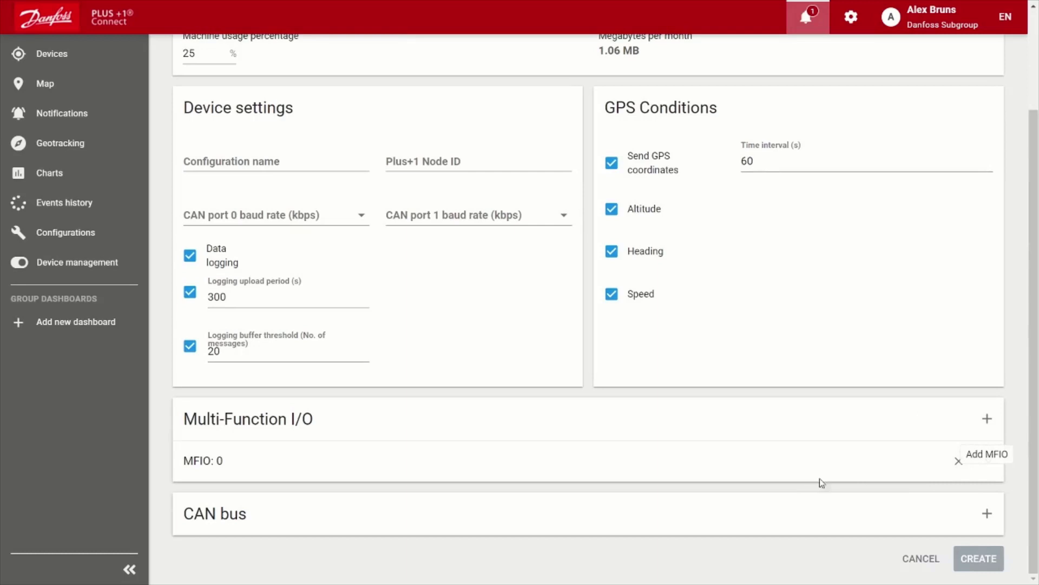
pyautogui.click(980, 475)
pyautogui.scroll(-2, 873, 468)
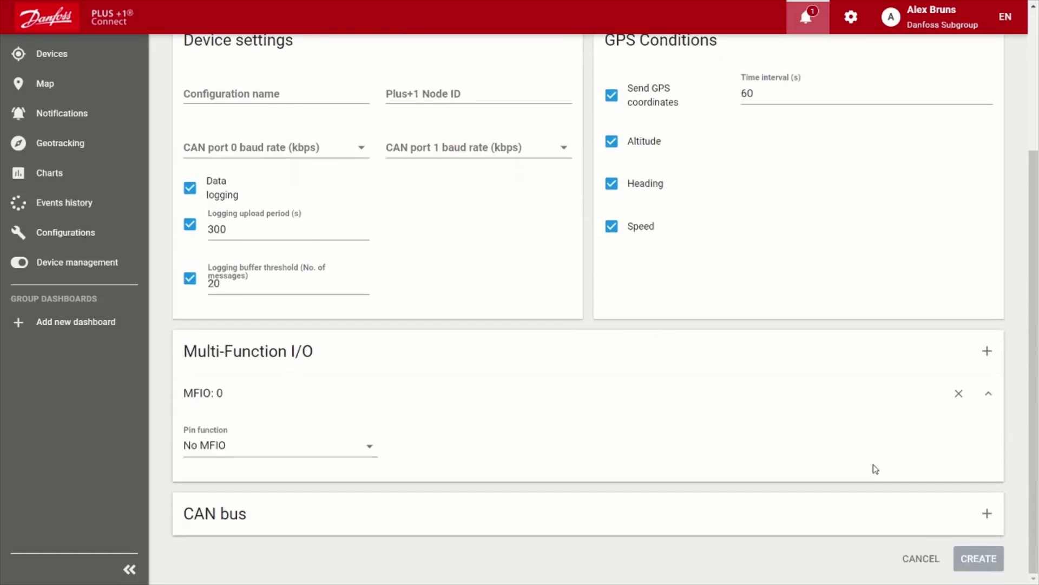
pyautogui.click(368, 449)
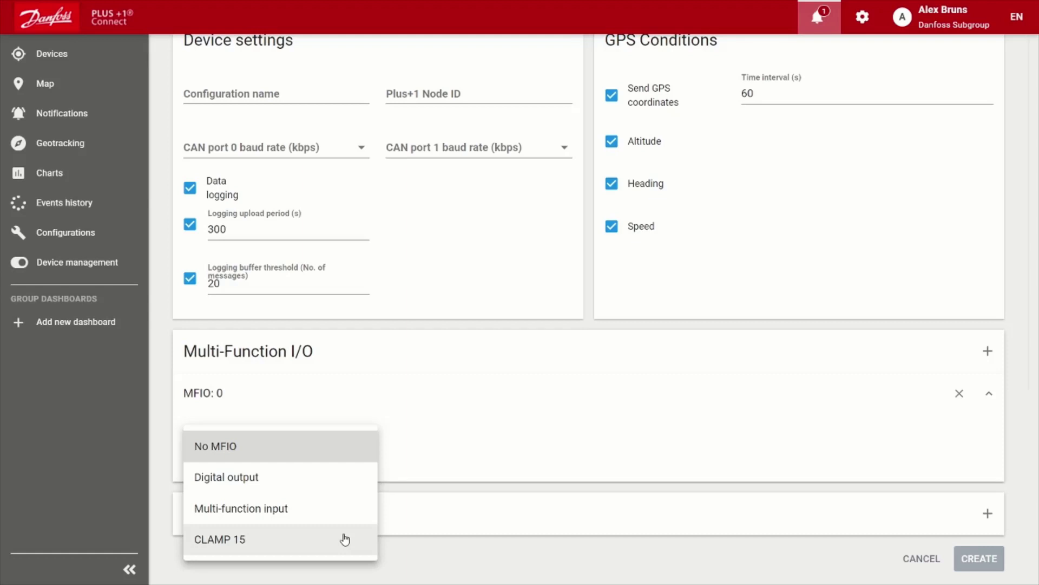
pyautogui.click(310, 514)
# Name the input 'Charge' with a Voltage (Analog) signal, keeping the time interval, offset and multiplier.
pyautogui.scroll(-3, 498, 520)
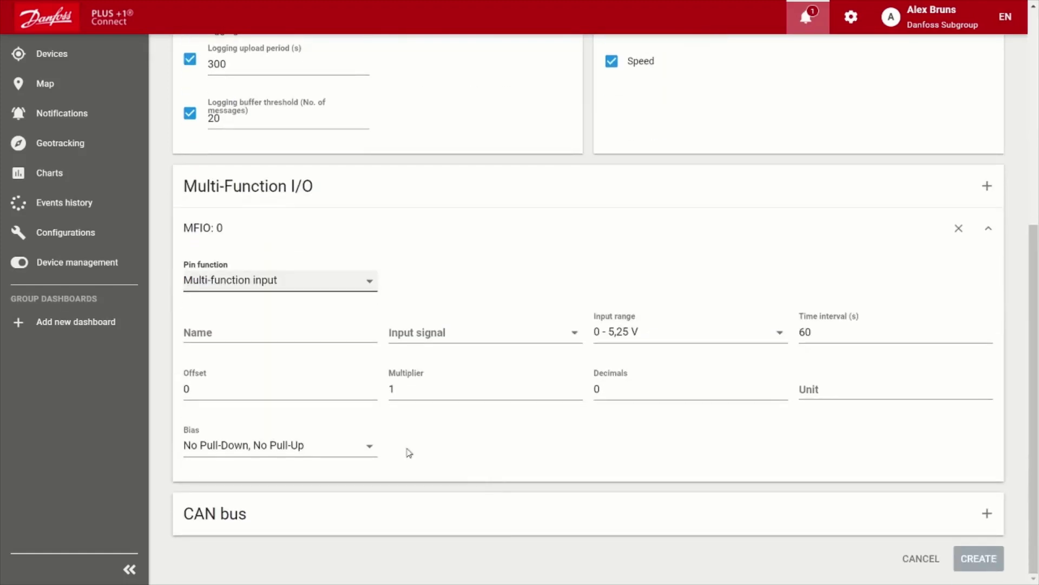
pyautogui.click(274, 331)
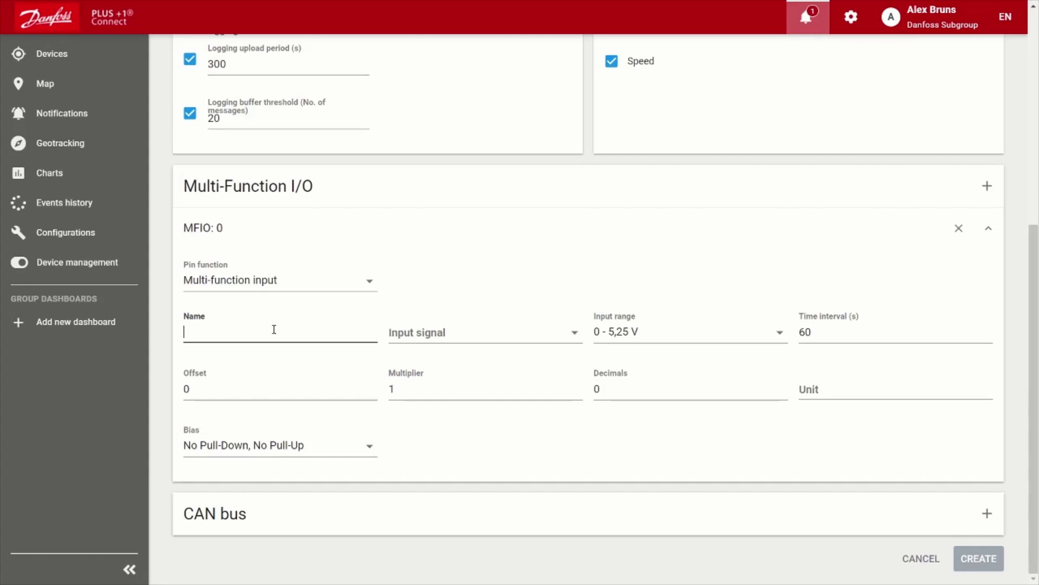
pyautogui.write('Charge')
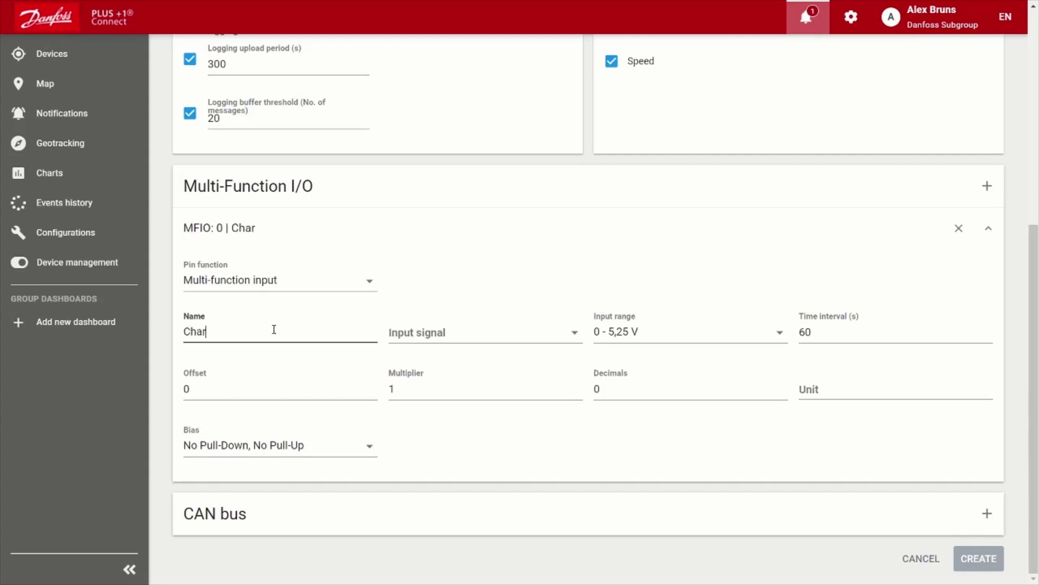
pyautogui.click(417, 337)
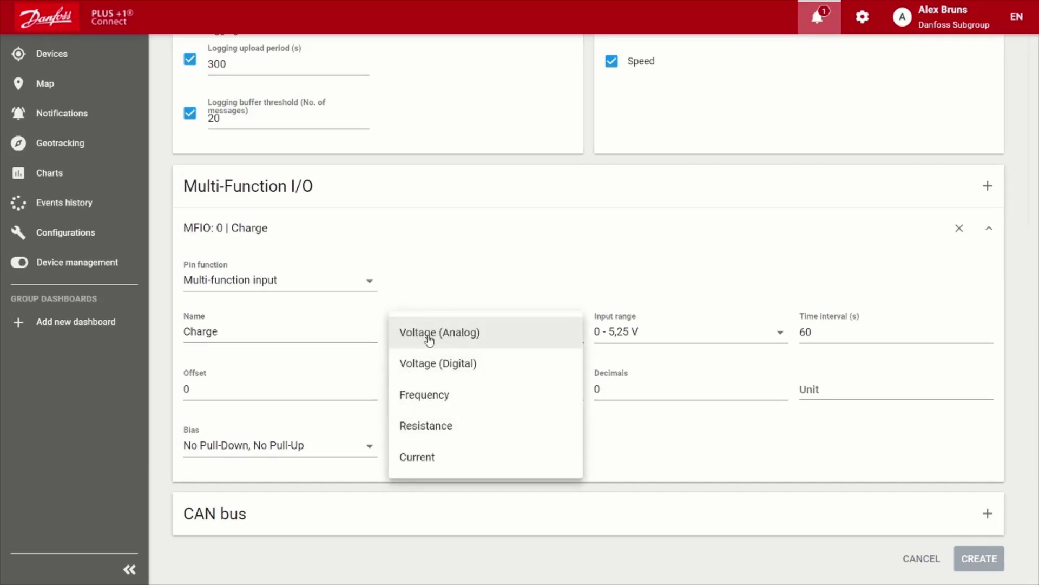
pyautogui.click(429, 338)
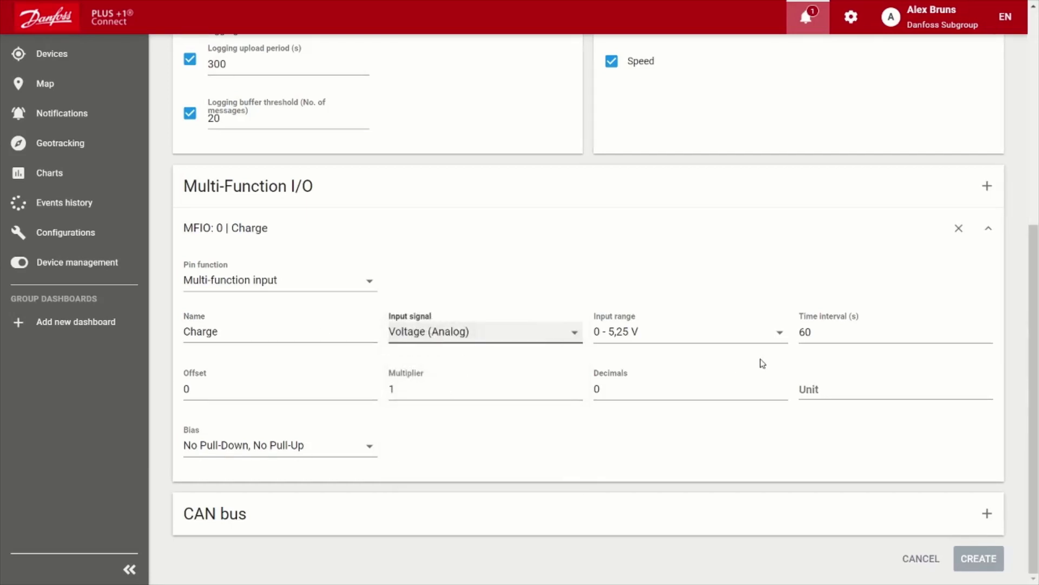
pyautogui.click(869, 343)
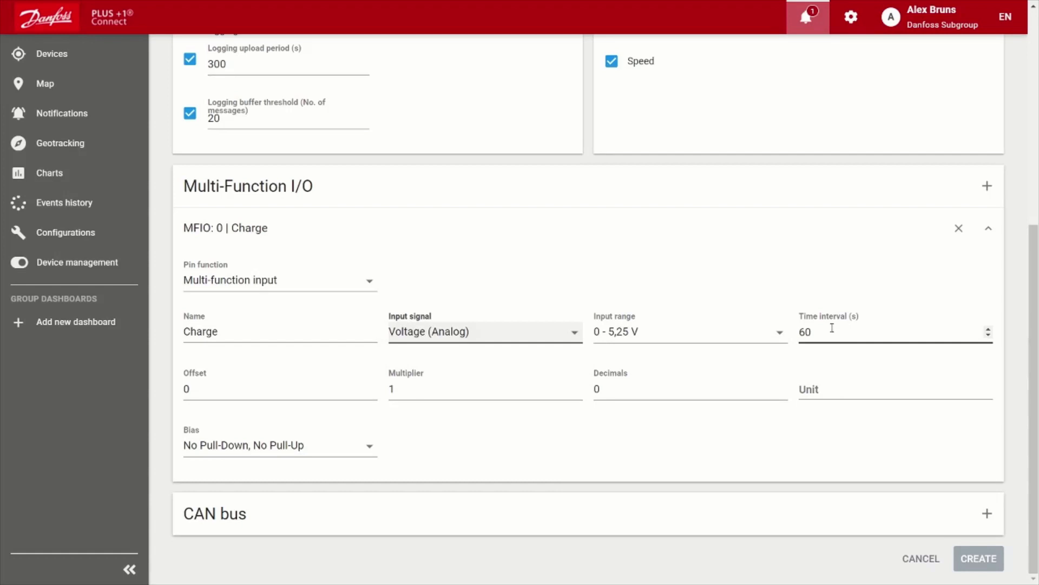
pyautogui.click(374, 379)
pyautogui.click(296, 392)
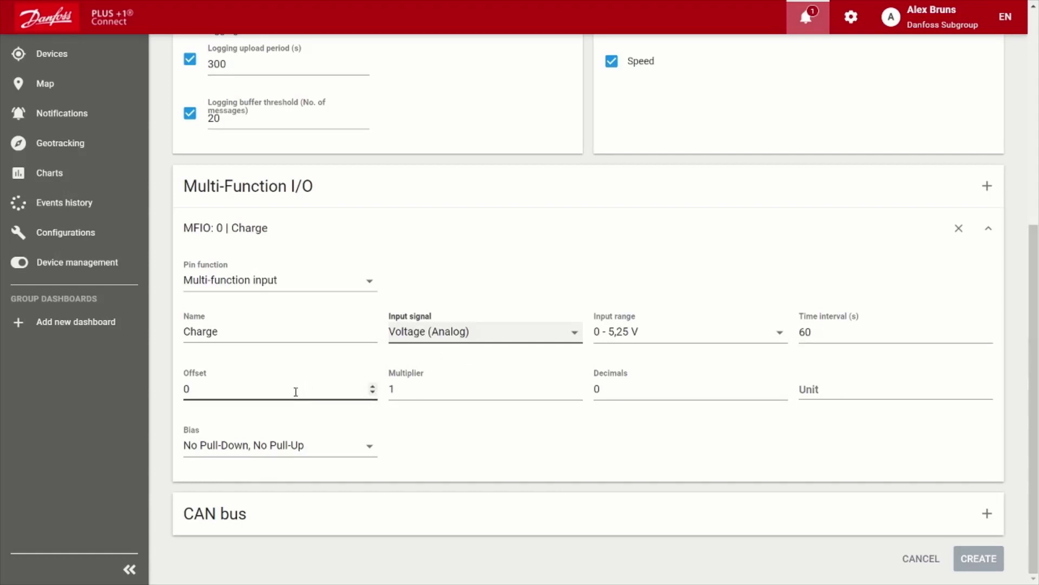
pyautogui.click(475, 381)
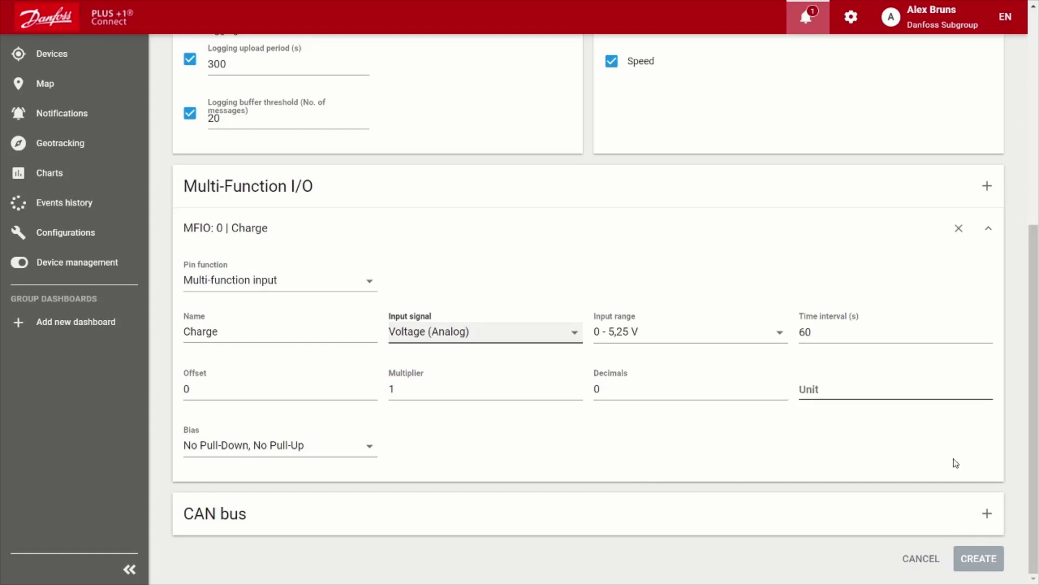
# Add a new CAN bus signal and name it 'Custom'.
pyautogui.click(986, 515)
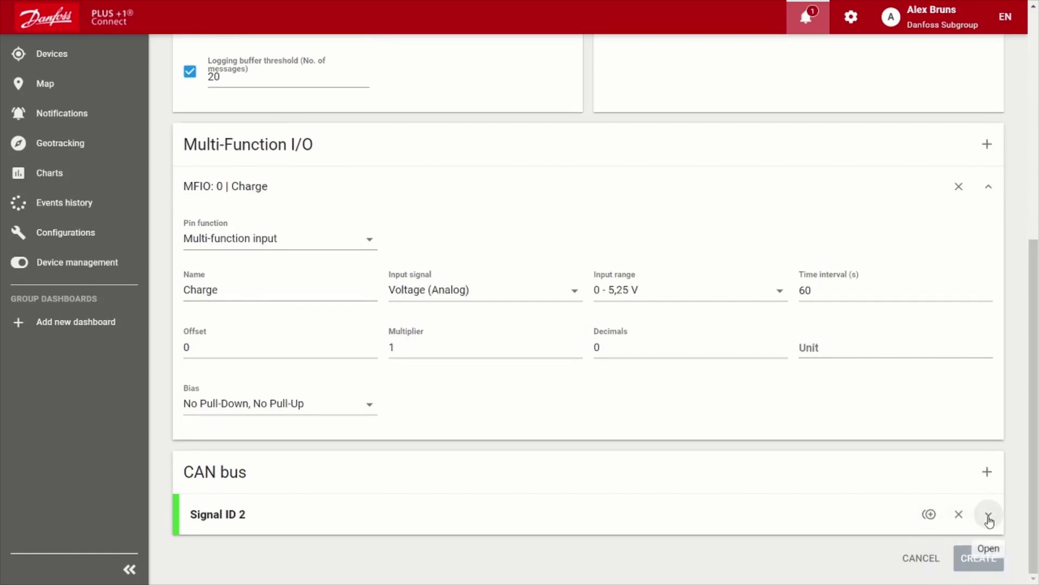
pyautogui.click(988, 514)
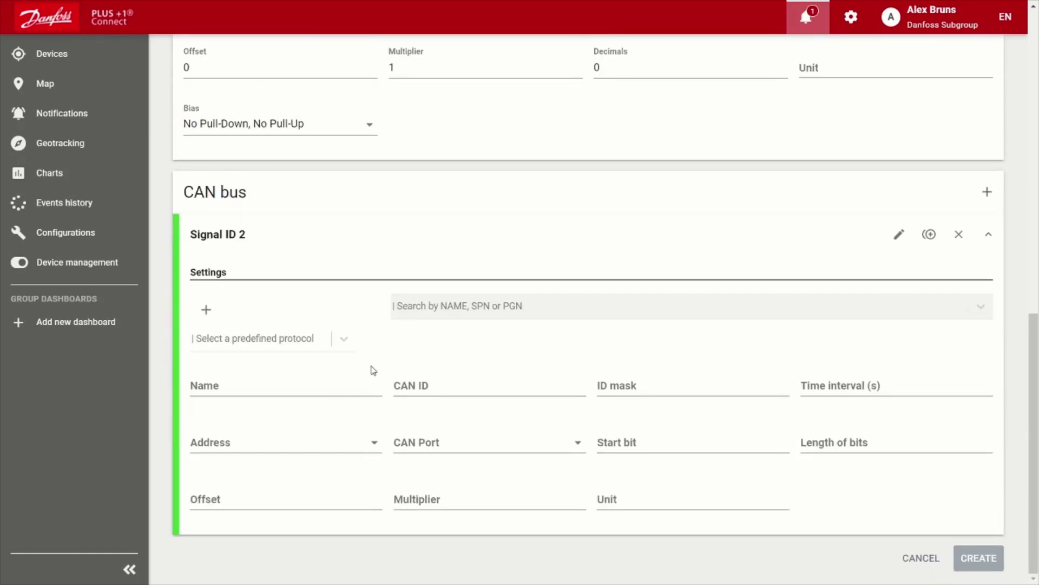
pyautogui.scroll(4, 357, 303)
pyautogui.scroll(-4, 336, 250)
pyautogui.click(312, 383)
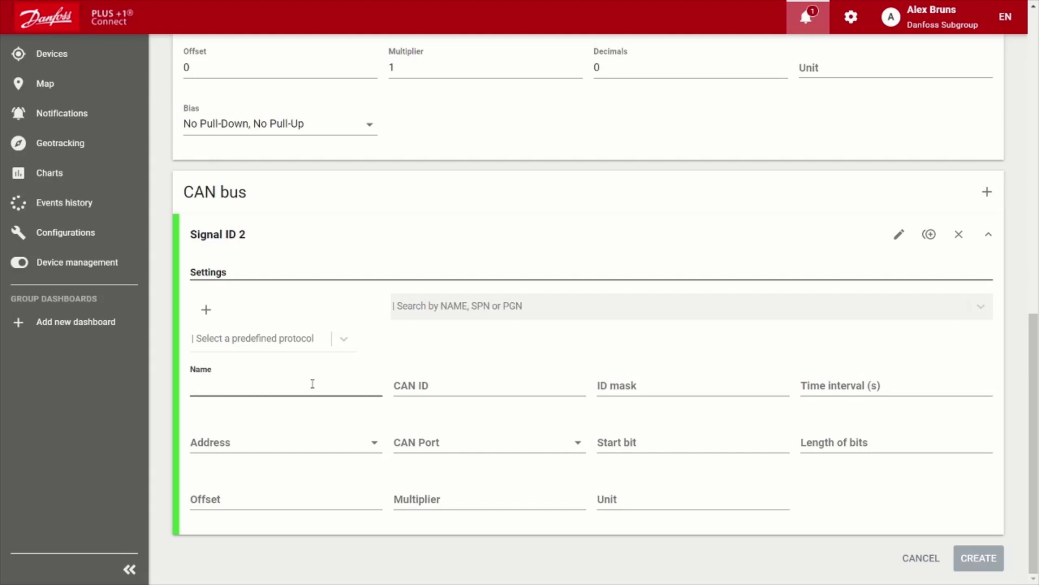
pyautogui.write('V')
pyautogui.press('BackSpace')
pyautogui.write('Custom')
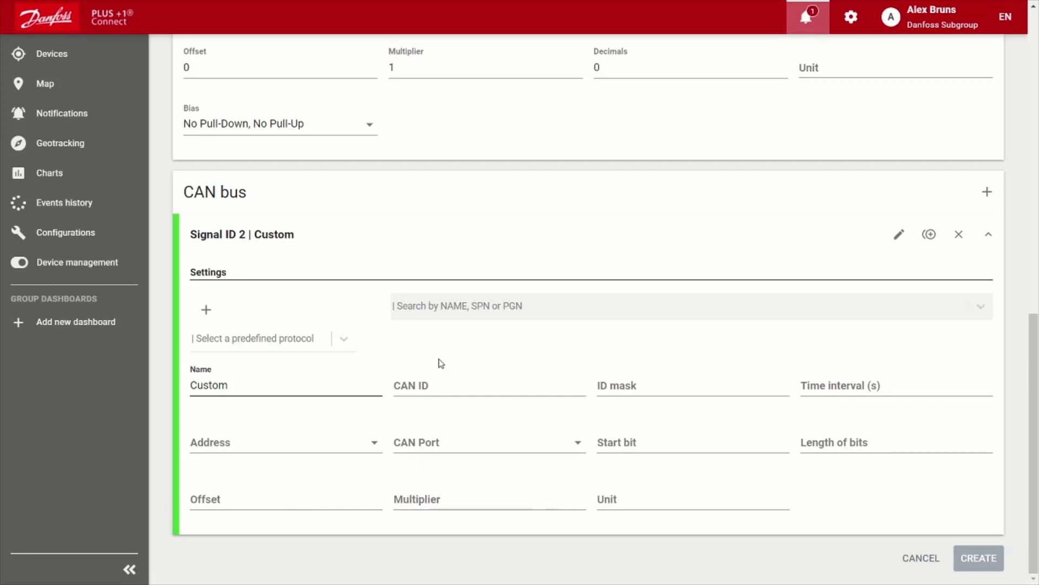
# Set the signal to the J1939 protocol and pick SPN 190 Engine Speed.
pyautogui.click(344, 339)
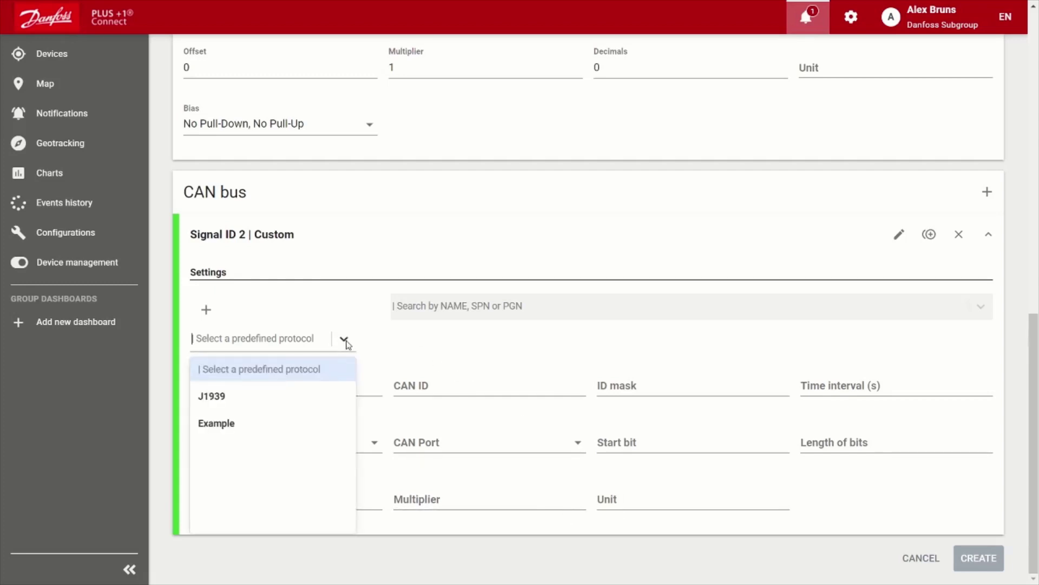
pyautogui.click(263, 406)
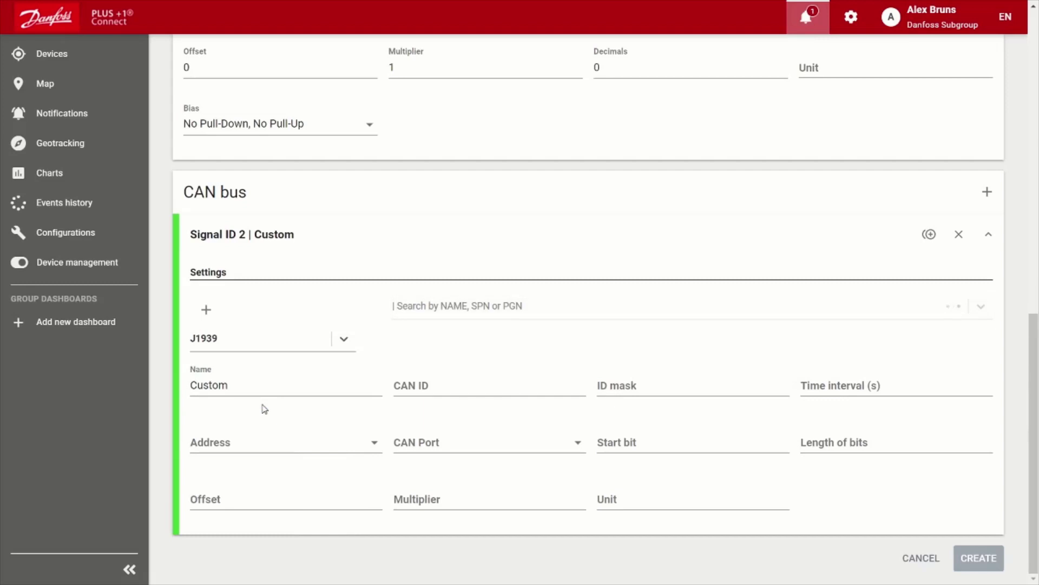
pyautogui.click(544, 307)
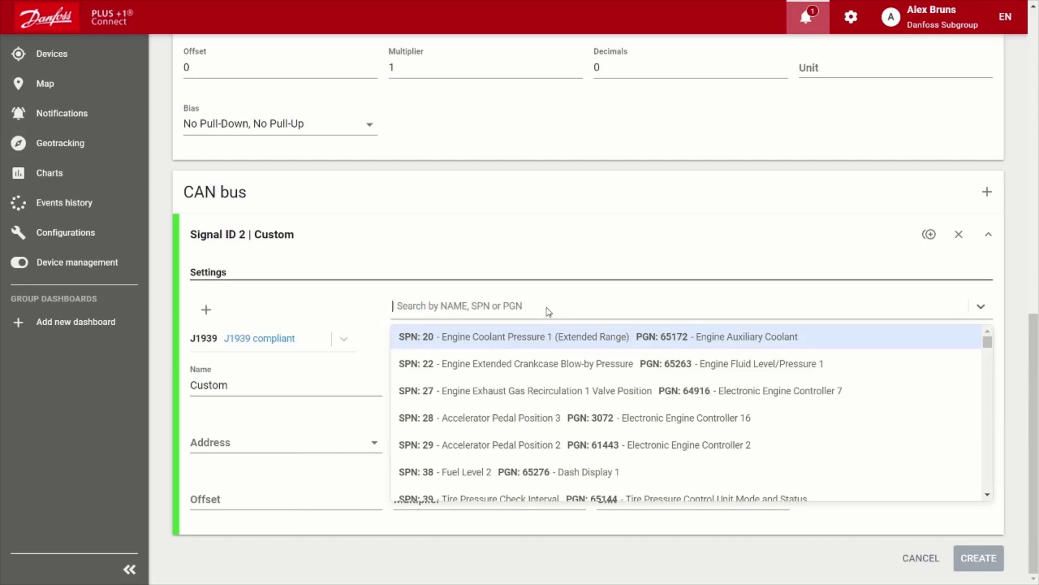
pyautogui.write('Engine')
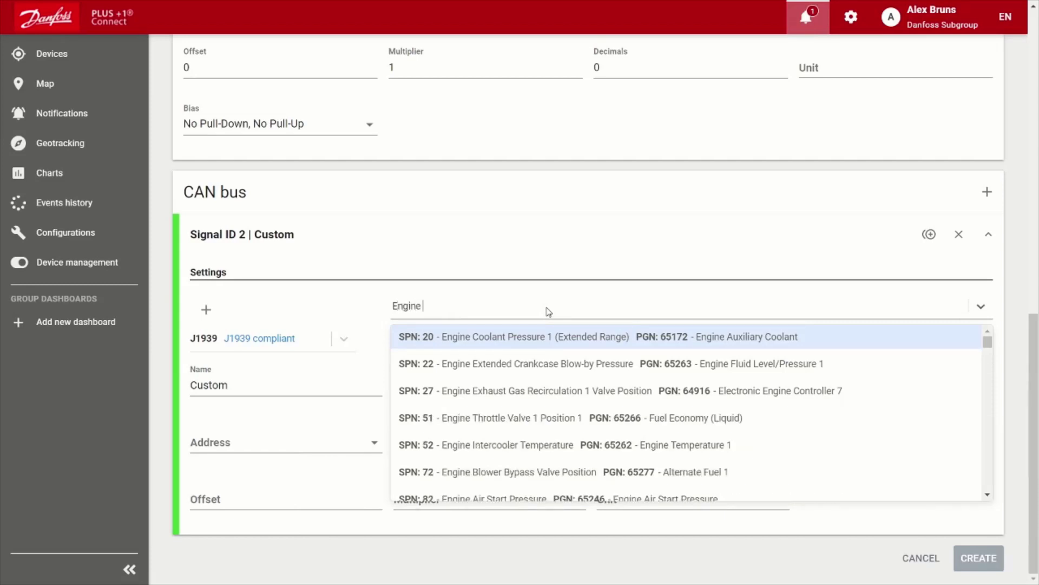
pyautogui.write('Spe')
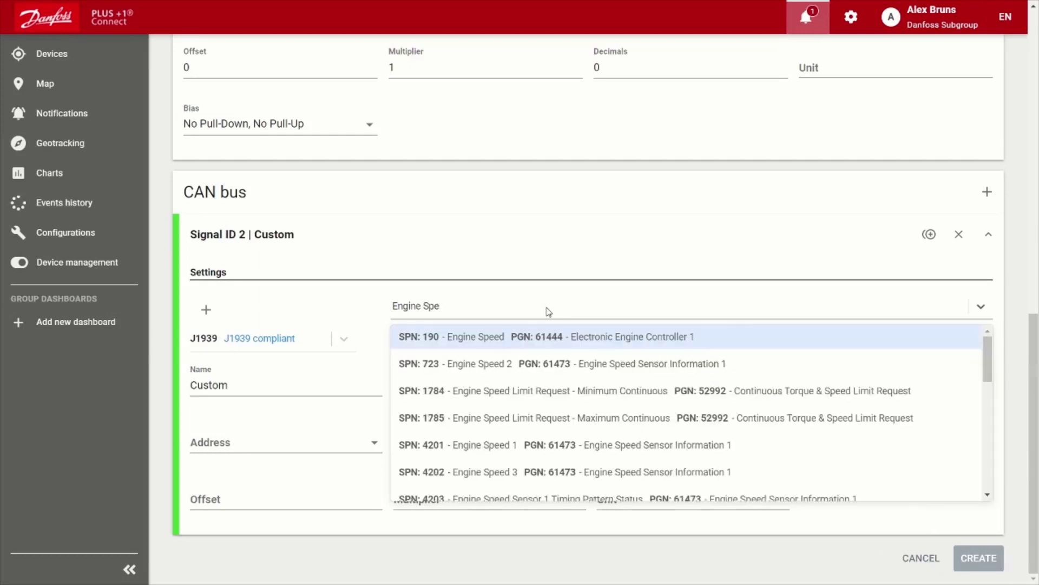
pyautogui.click(462, 337)
pyautogui.scroll(-1, 492, 563)
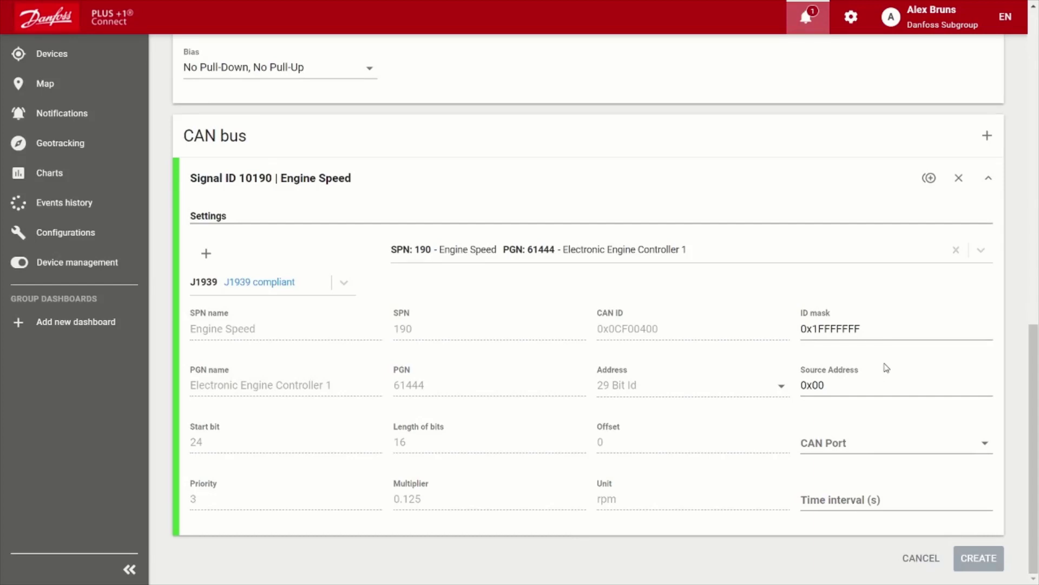
# Edit the source address 0x00 and review the CAN port choices without changing them.
pyautogui.click(838, 385)
pyautogui.moveTo(820, 385); pyautogui.dragTo(813, 386)
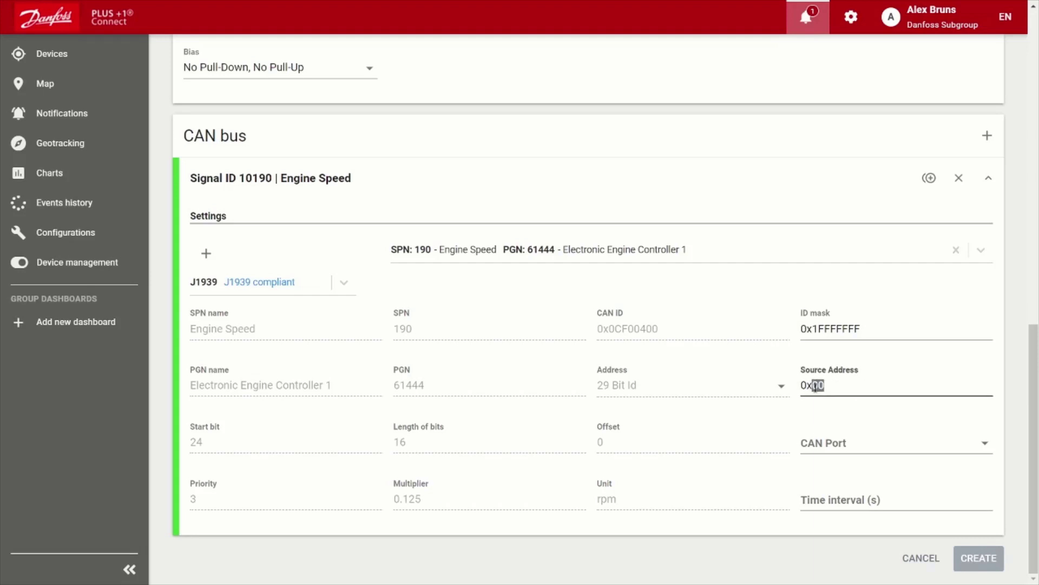
pyautogui.click(919, 448)
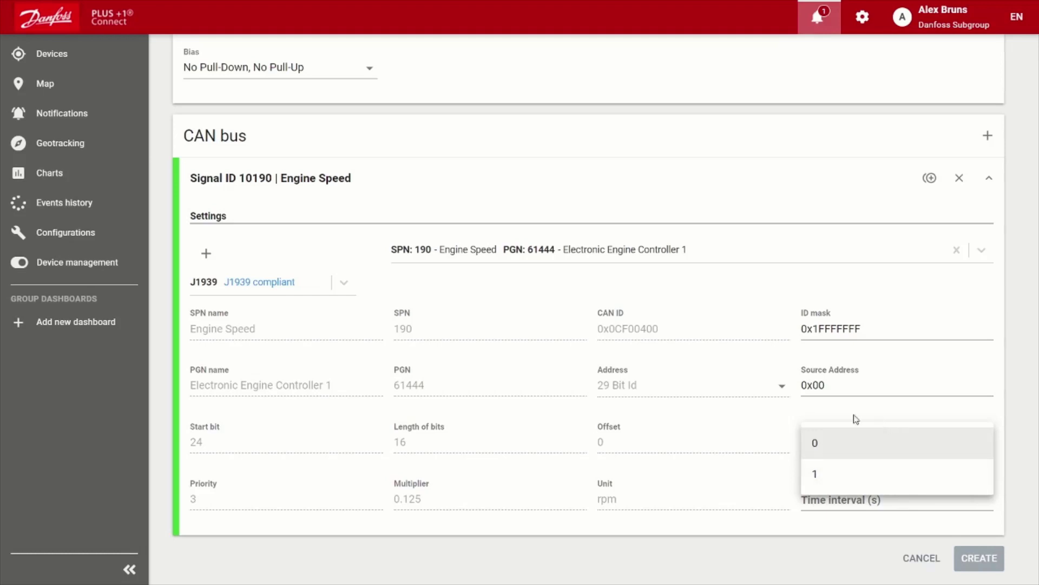
pyautogui.click(773, 408)
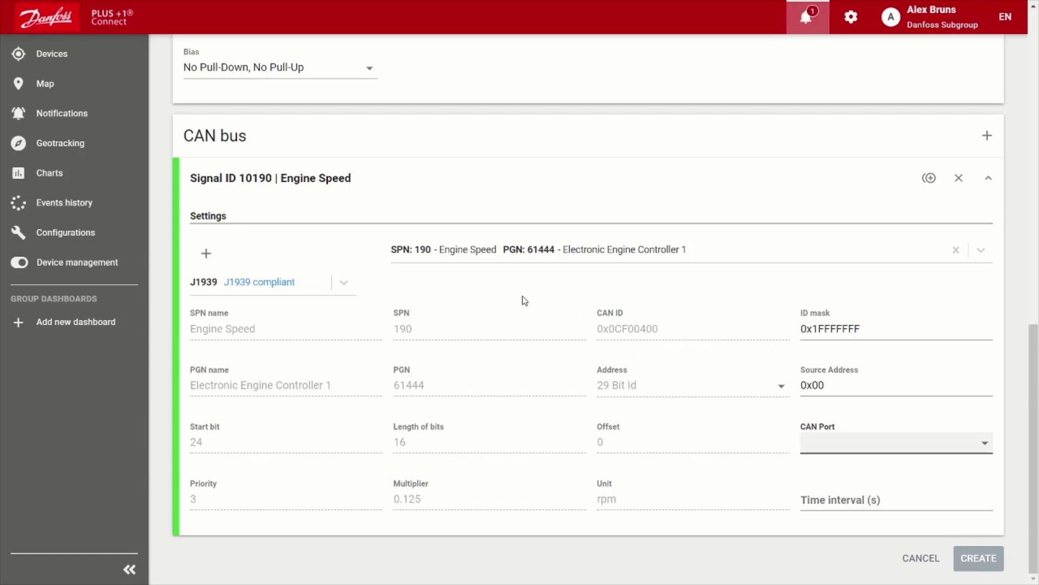
# Switch the Engine Speed signal to the Example protocol, leaving its suggestions unpicked.
pyautogui.click(343, 283)
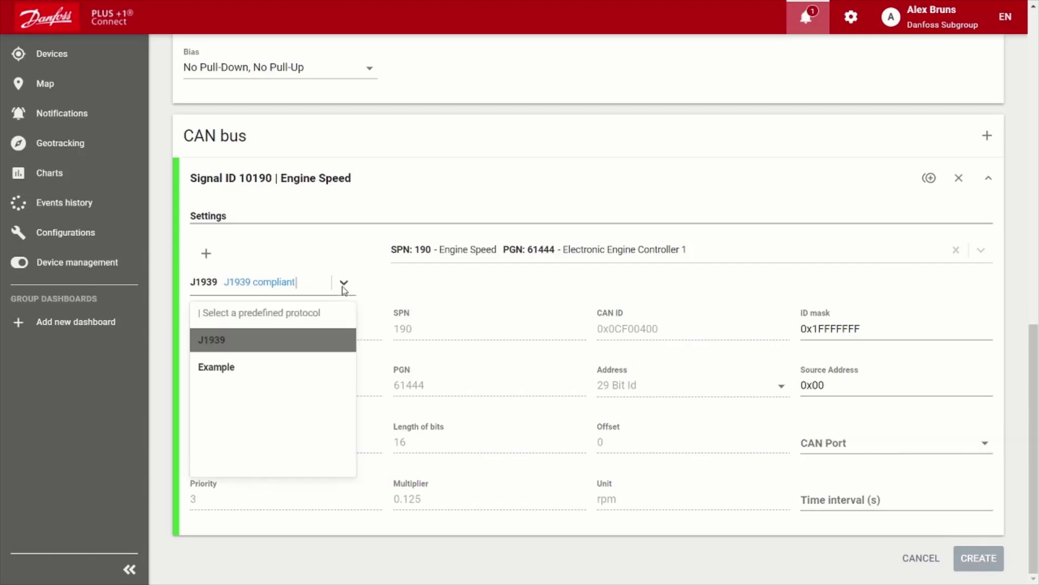
pyautogui.click(293, 376)
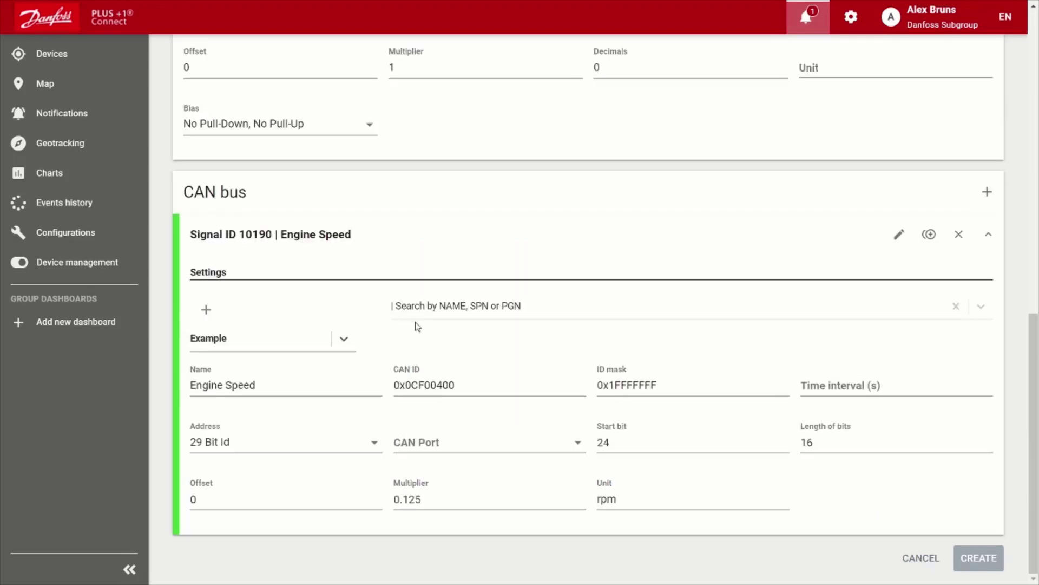
pyautogui.click(441, 308)
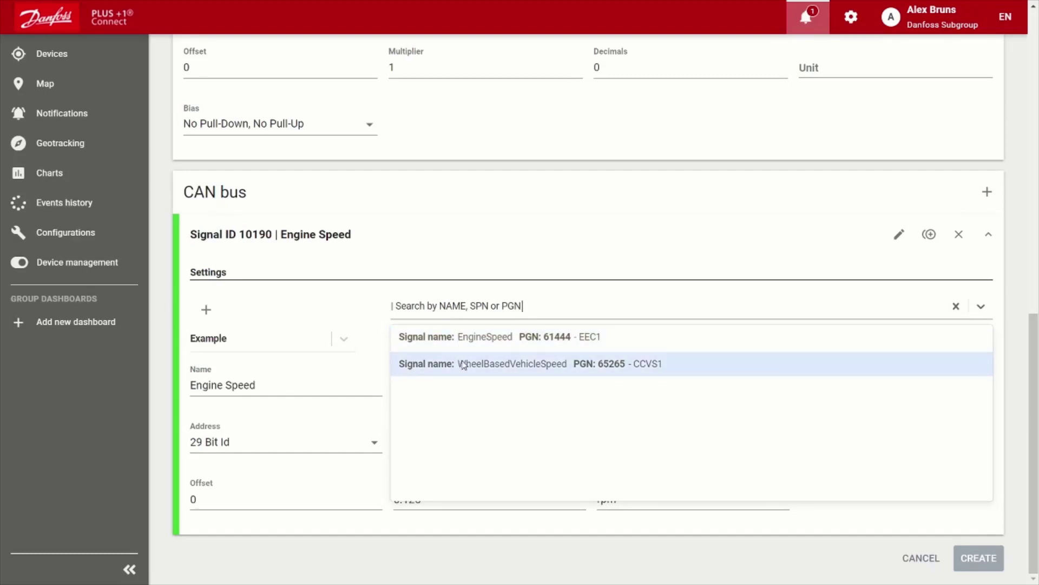
pyautogui.click(519, 255)
# Try to create the configuration with its name still blank.
pyautogui.scroll(3, 828, 508)
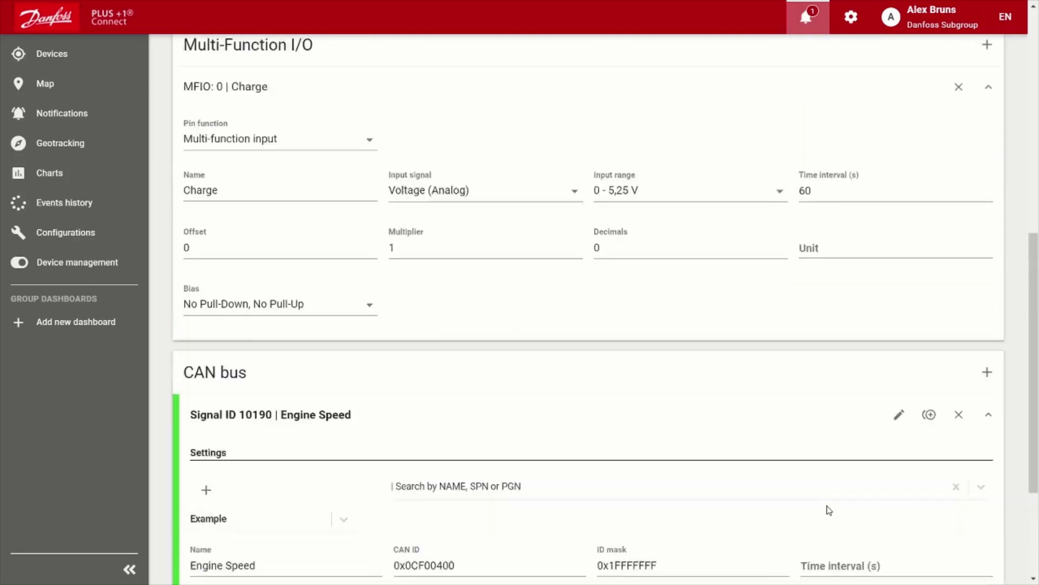
pyautogui.scroll(-3, 828, 509)
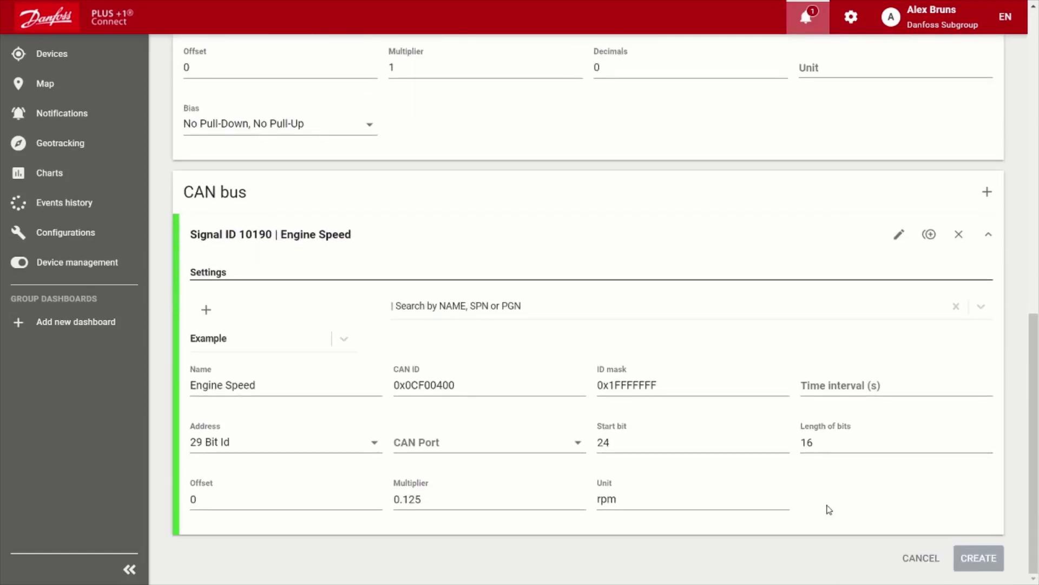
pyautogui.click(972, 556)
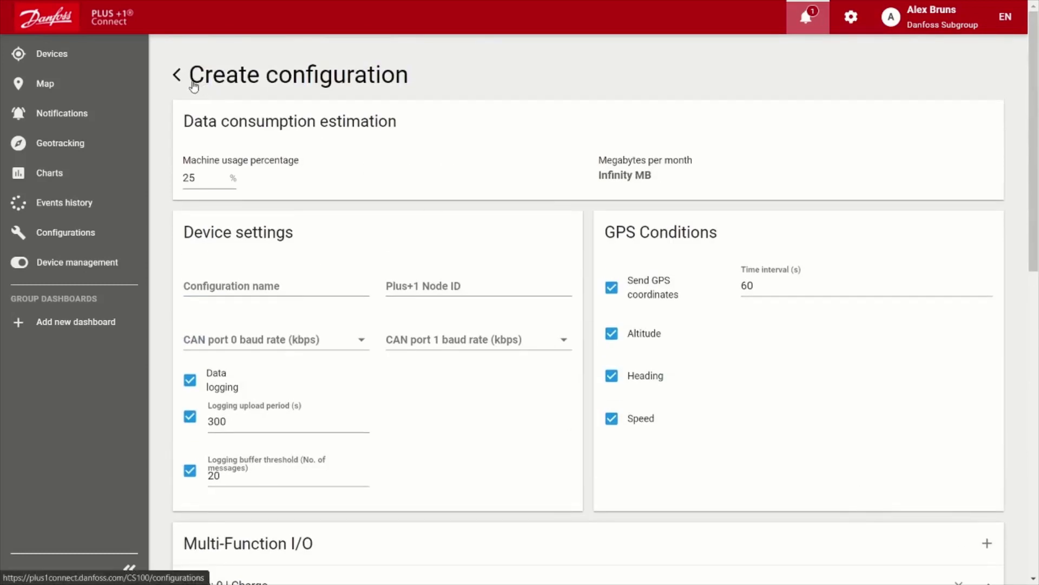
# Back on Devices, begin a Demo configuration update for the CS100, then cancel it.
pyautogui.click(83, 56)
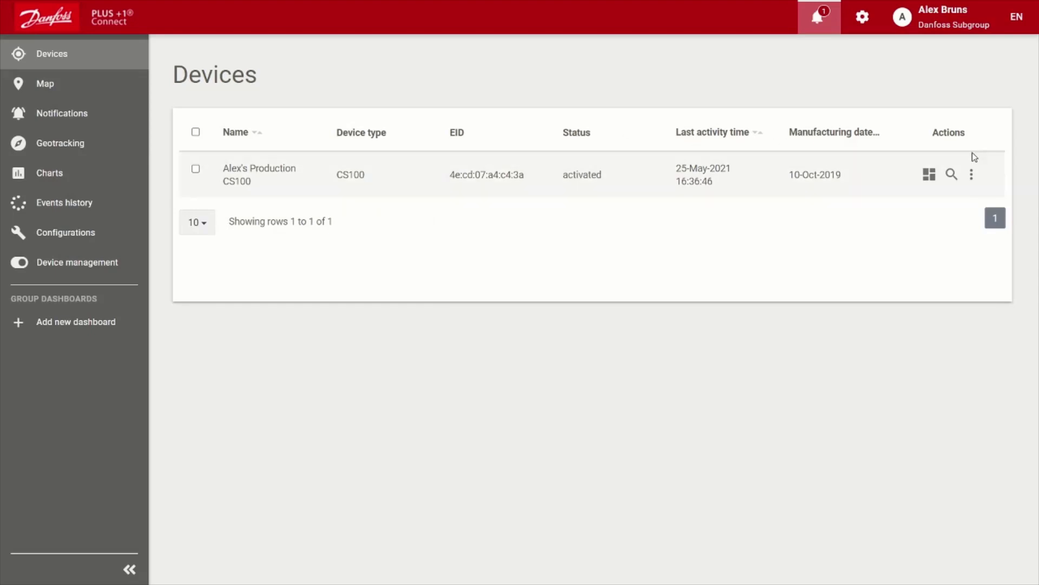
pyautogui.click(975, 172)
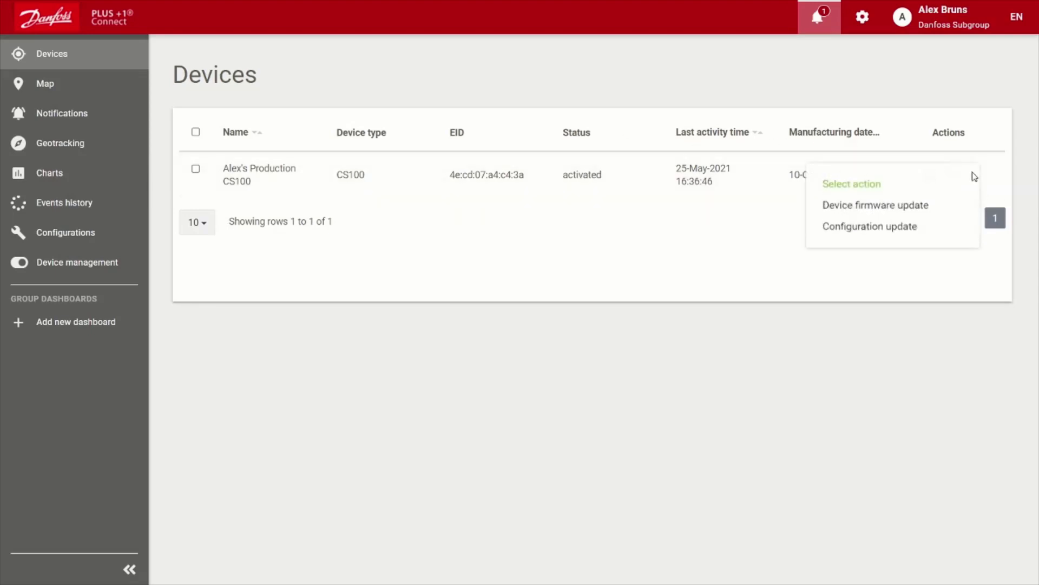
pyautogui.click(947, 230)
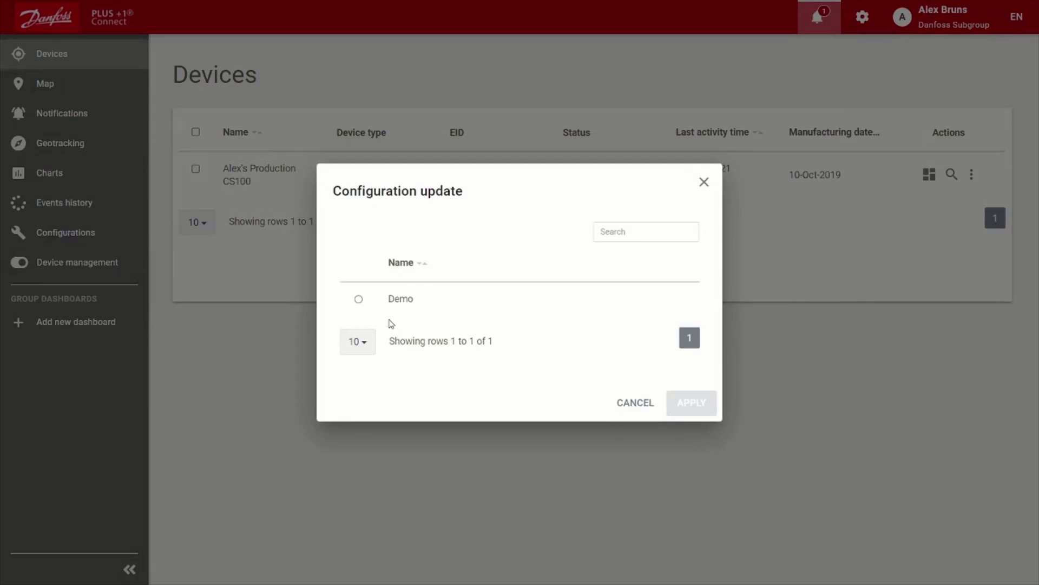
pyautogui.click(358, 298)
pyautogui.click(630, 402)
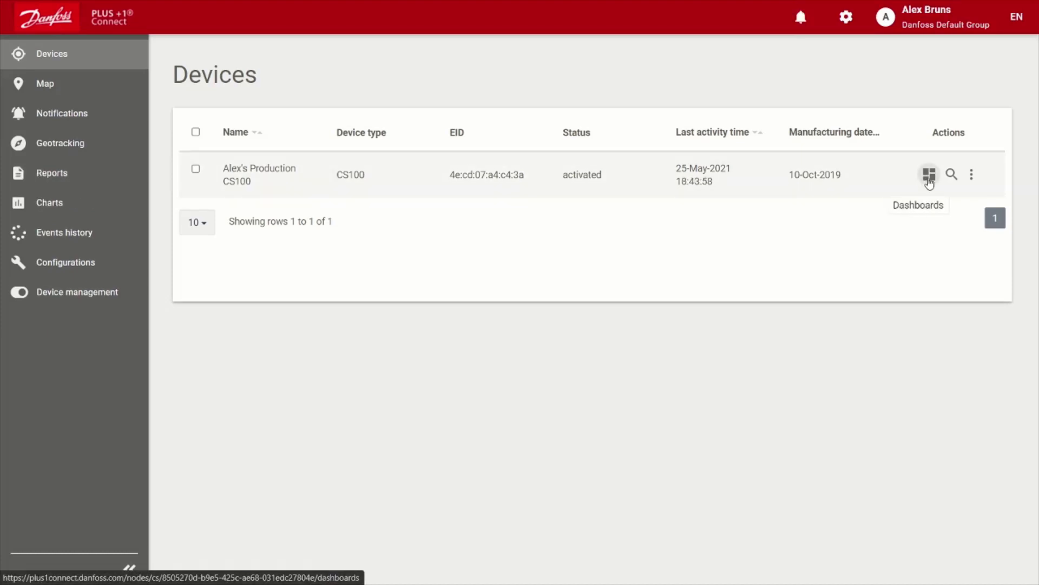
pyautogui.click(928, 174)
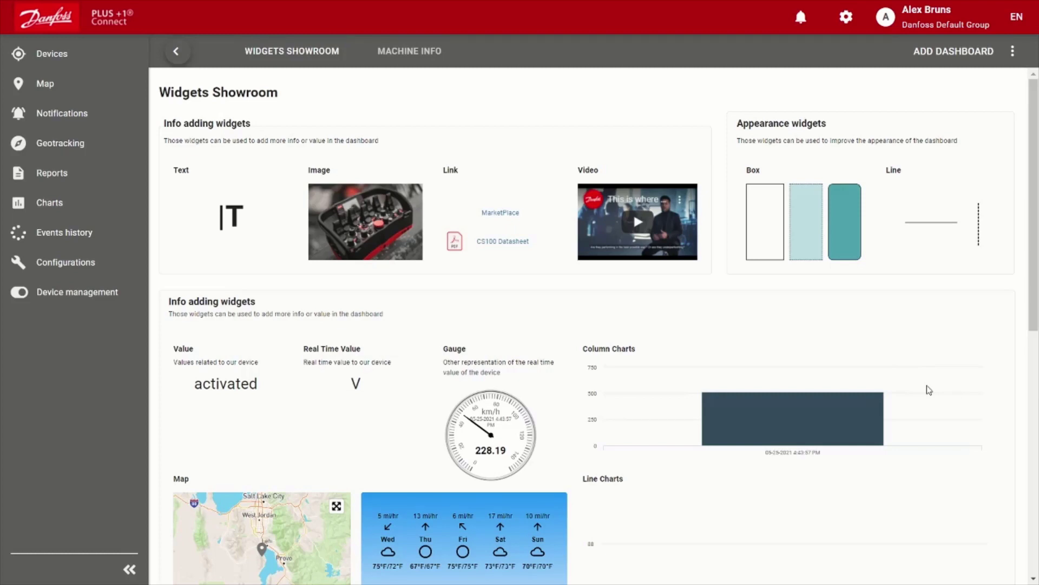
pyautogui.scroll(-1, 929, 390)
pyautogui.scroll(1, 928, 390)
pyautogui.scroll(-1, 911, 375)
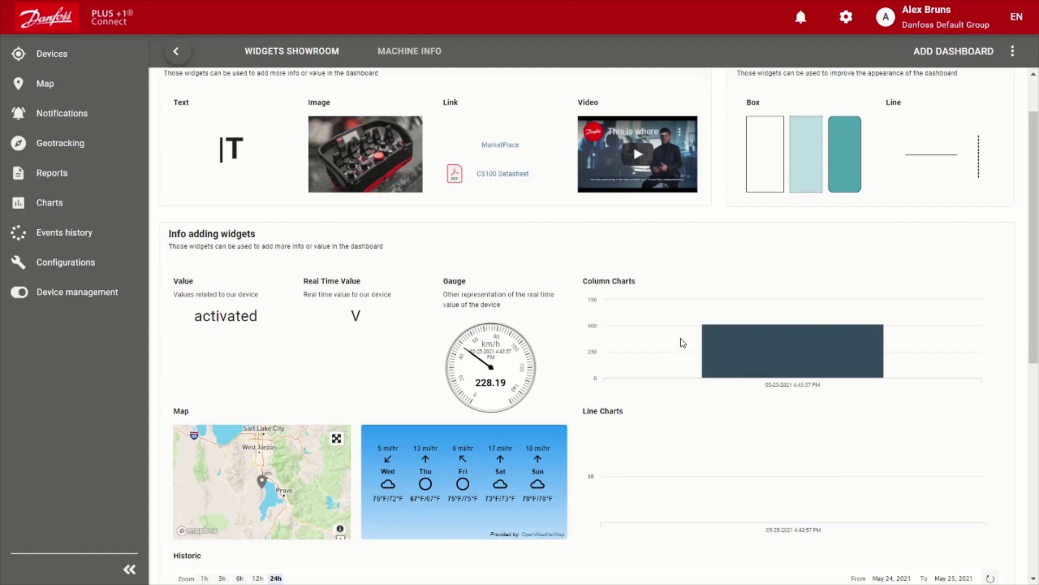
pyautogui.scroll(-3, 693, 357)
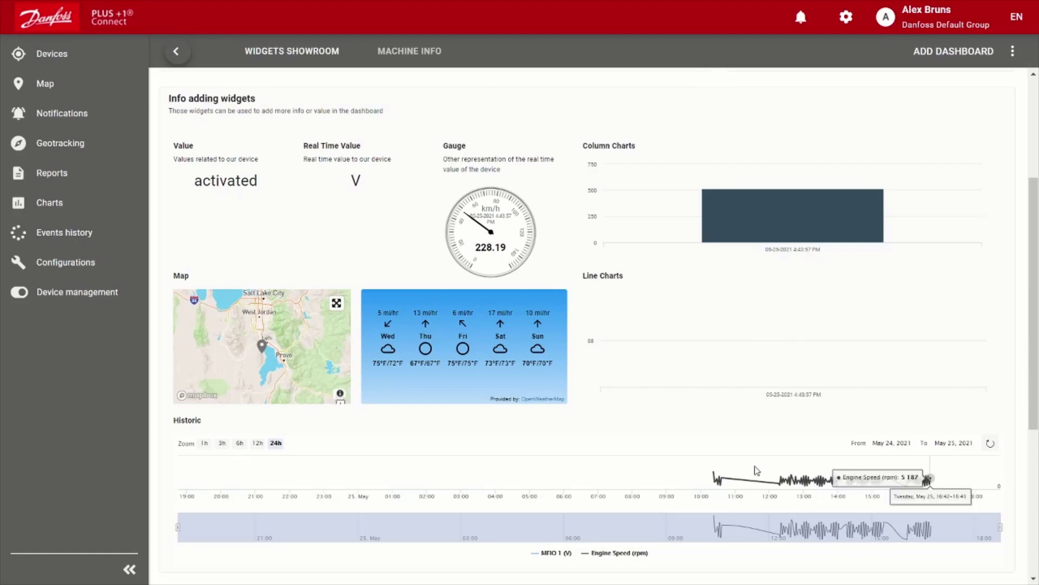
pyautogui.scroll(3, 757, 476)
pyautogui.scroll(-3, 758, 481)
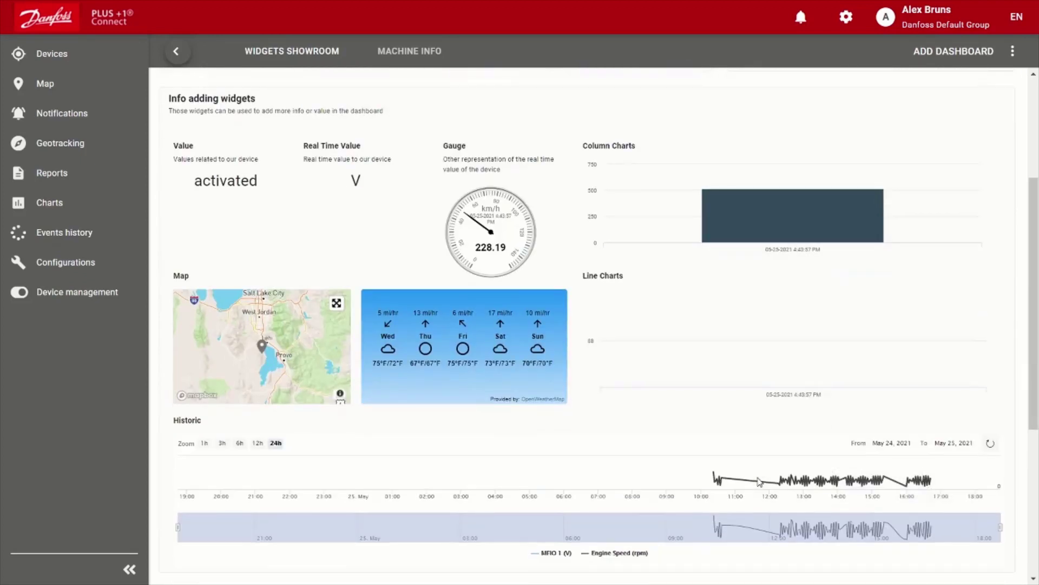
pyautogui.scroll(4, 758, 482)
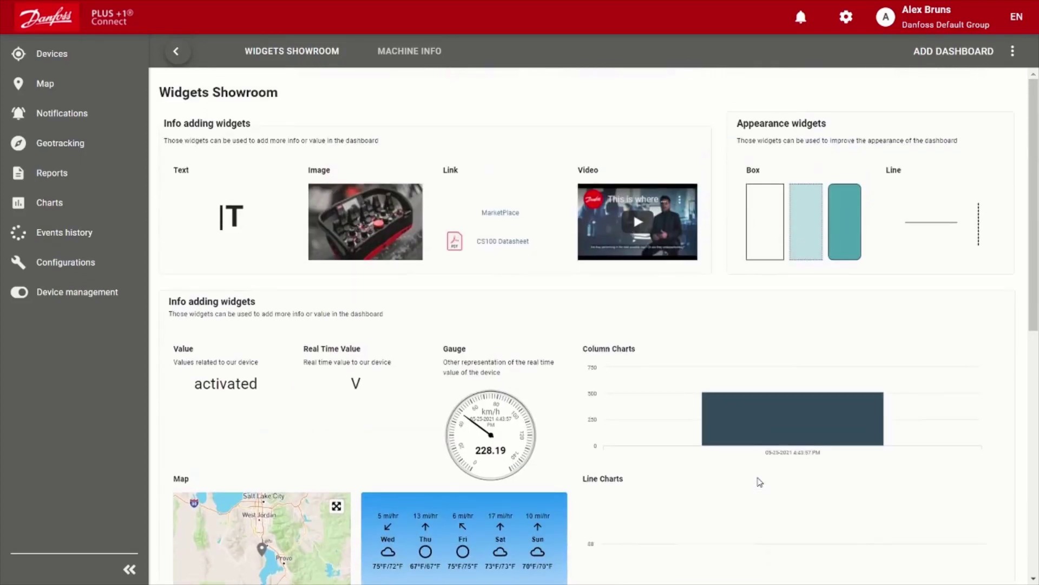
pyautogui.click(1013, 54)
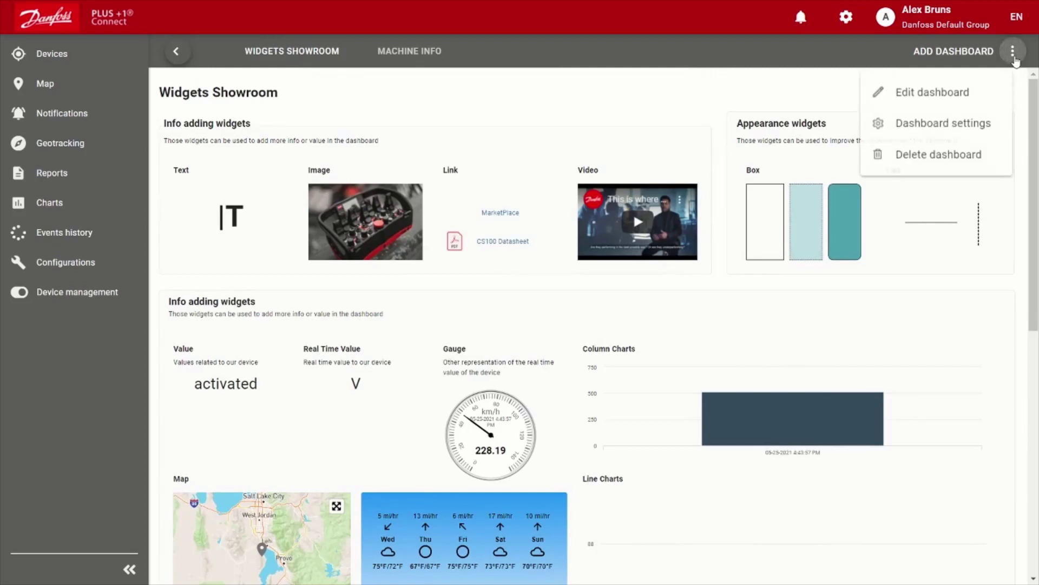
pyautogui.click(957, 98)
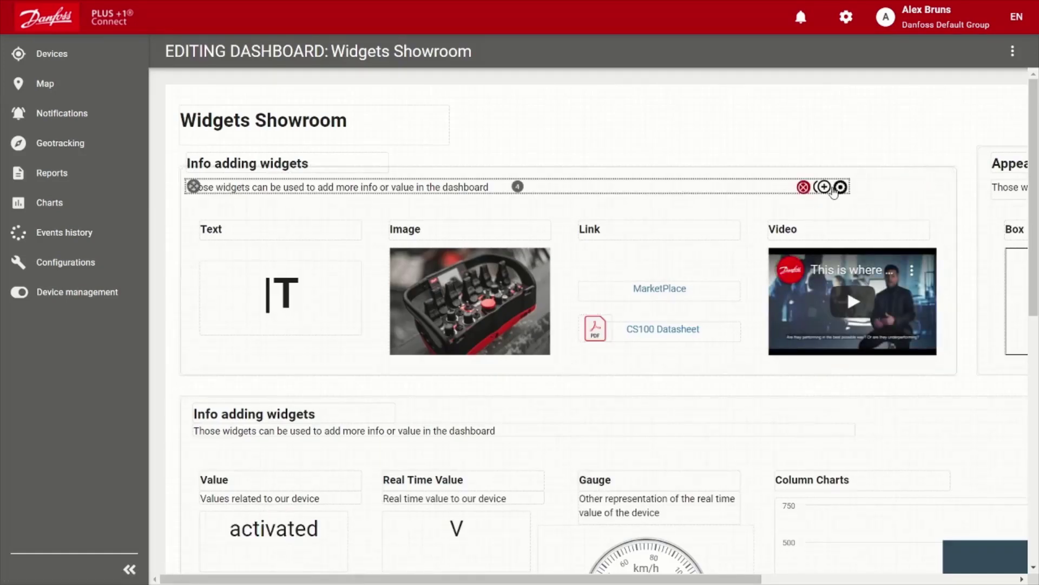
pyautogui.moveTo(955, 165)
pyautogui.mouseDown()
pyautogui.moveTo(896, 198)
pyautogui.moveTo(953, 184)
pyautogui.mouseUp()
pyautogui.scroll(-3, 675, 453)
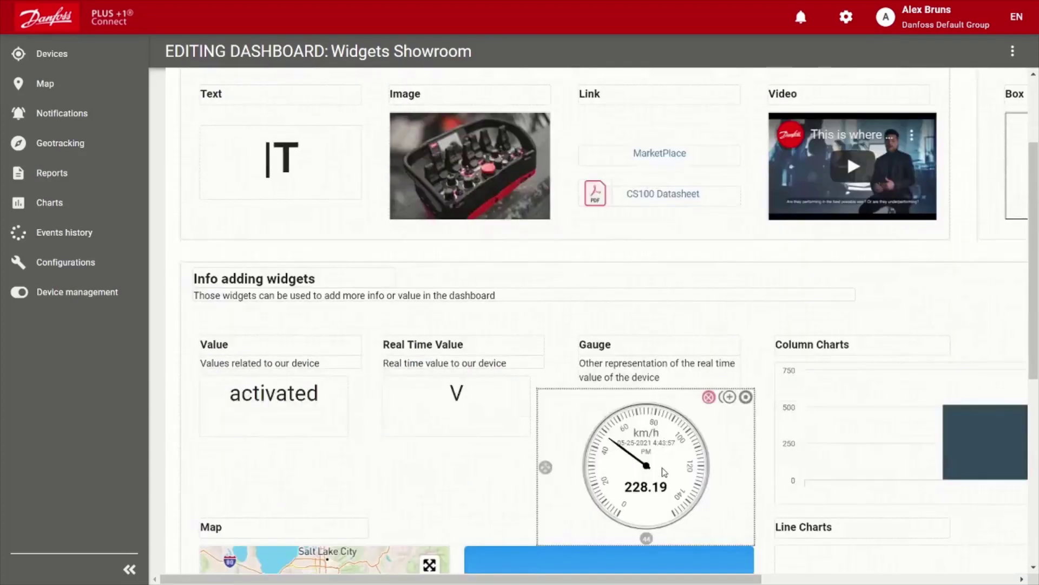
pyautogui.moveTo(729, 397); pyautogui.dragTo(720, 436)
pyautogui.scroll(3, 617, 405)
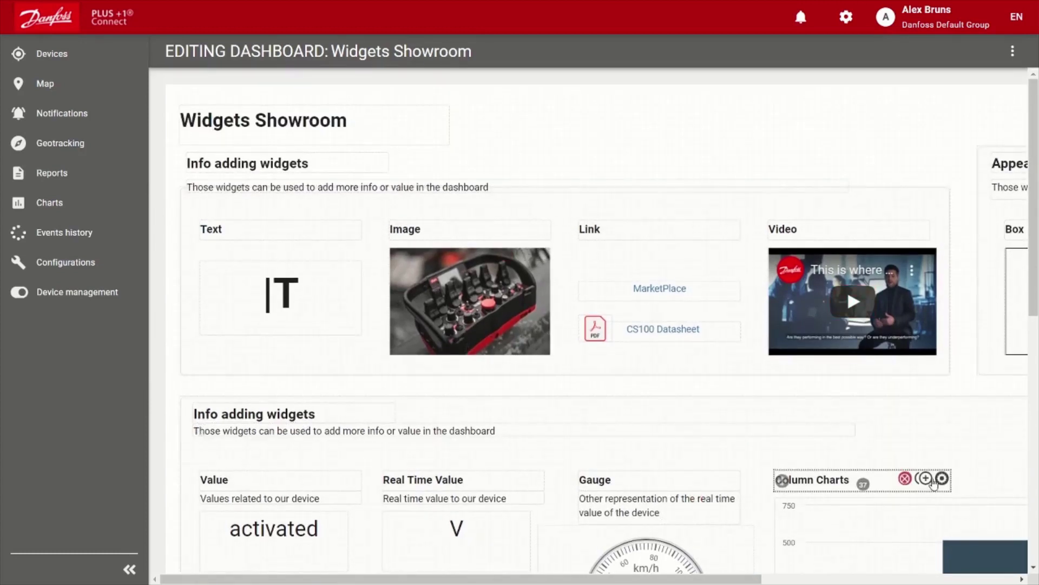
pyautogui.scroll(-2, 934, 486)
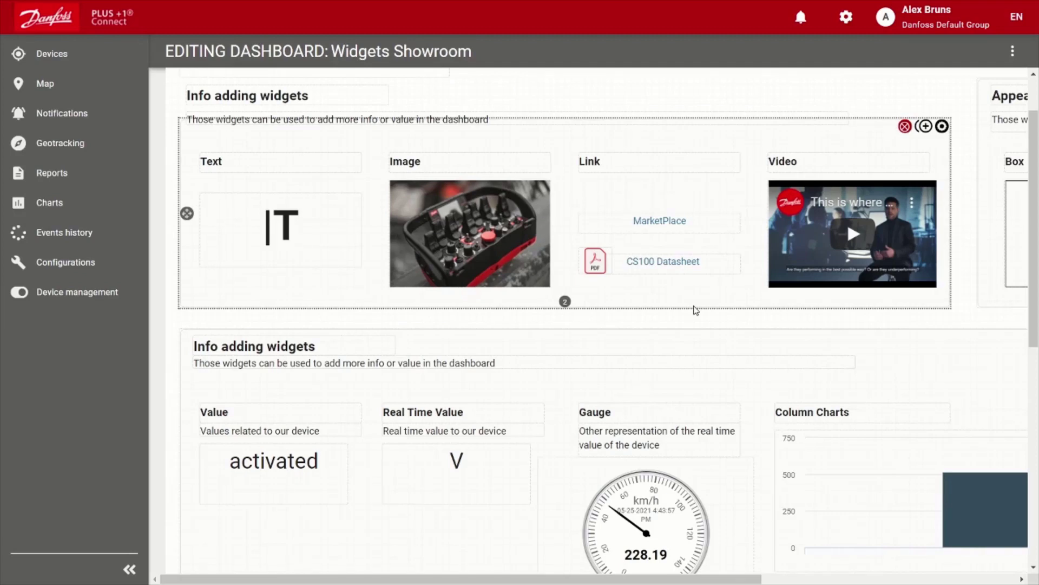
pyautogui.scroll(1, 745, 398)
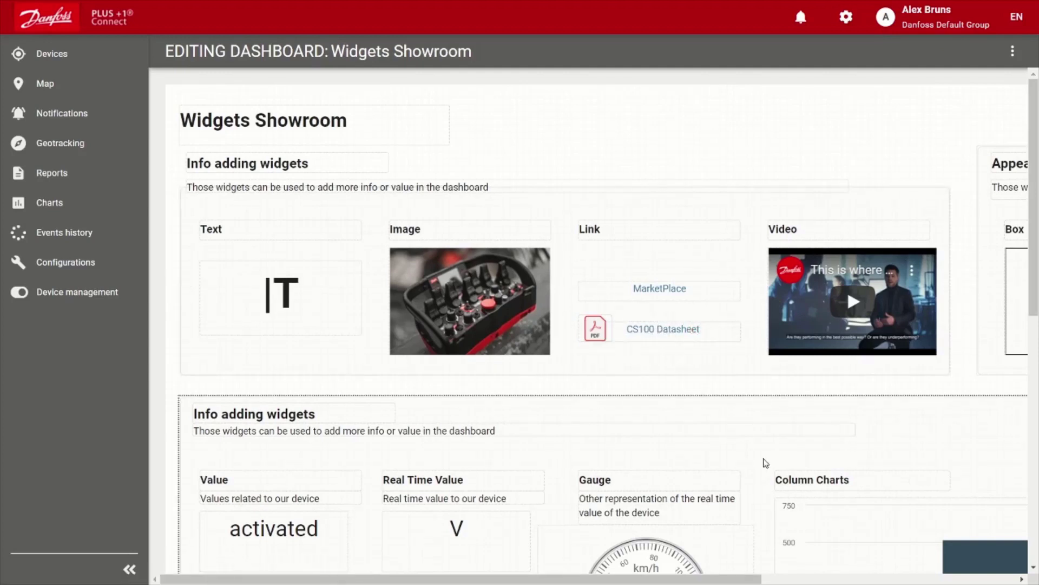
pyautogui.click(1012, 53)
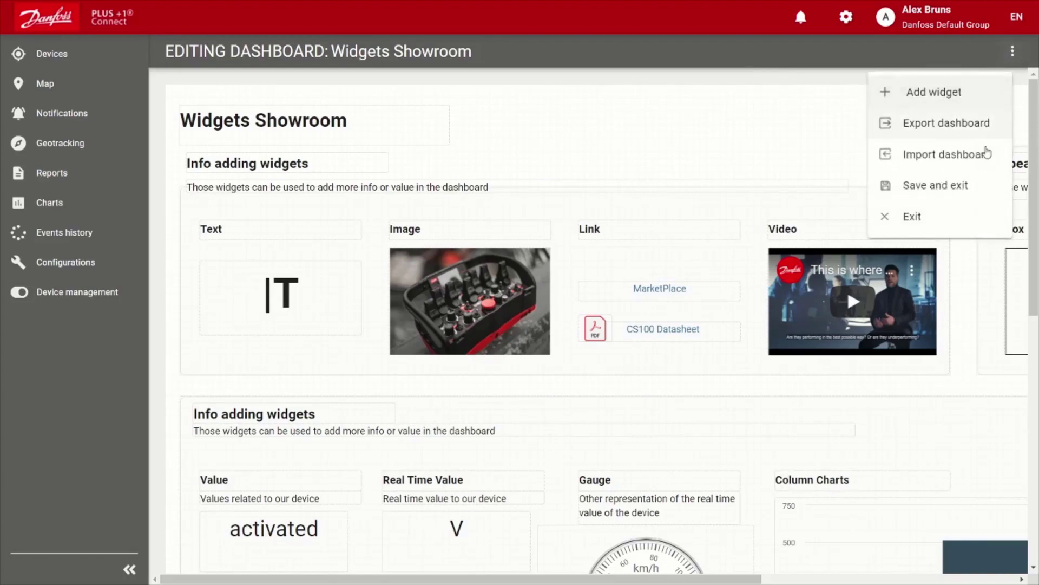
pyautogui.click(954, 222)
pyautogui.click(820, 339)
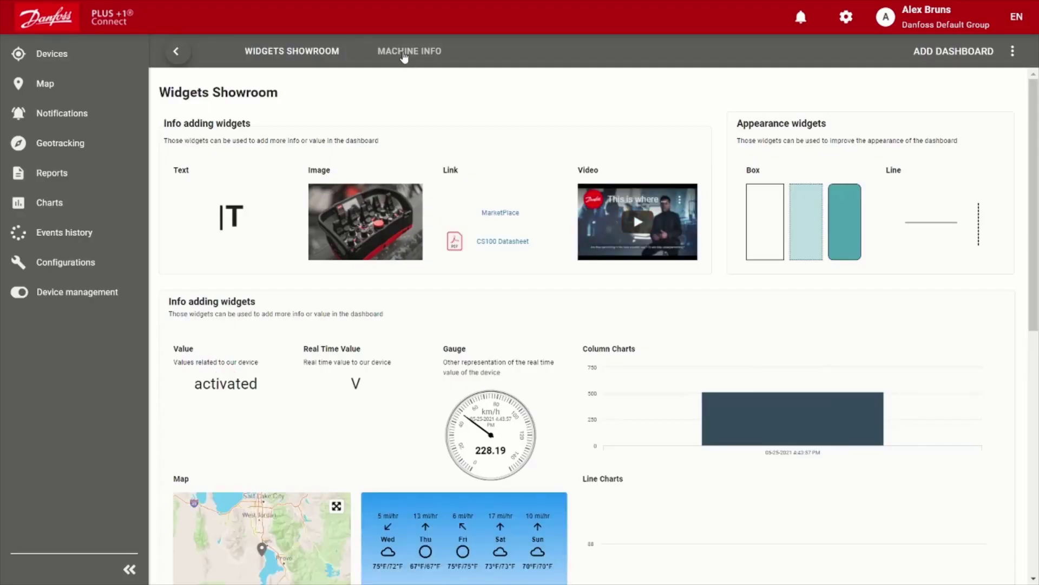
# Show the Machine info dashboard with the wheel loader's coolant, fuel, voltage and speed readings.
pyautogui.click(403, 52)
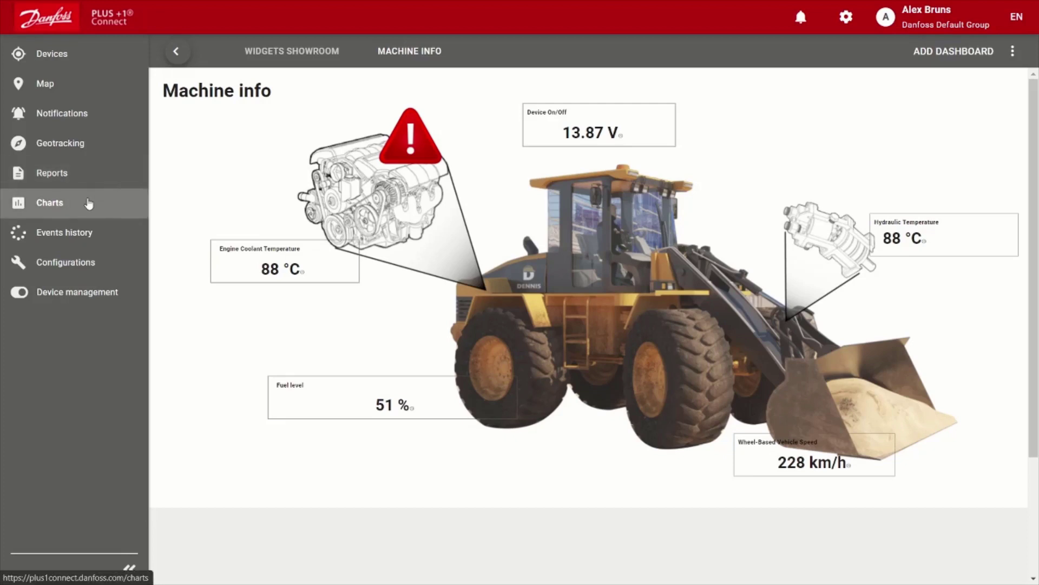
# On the Charts page, select CS100 and add Engine Fuel Rate, Total Hours of Operation and Total Fuel Used.
pyautogui.click(58, 208)
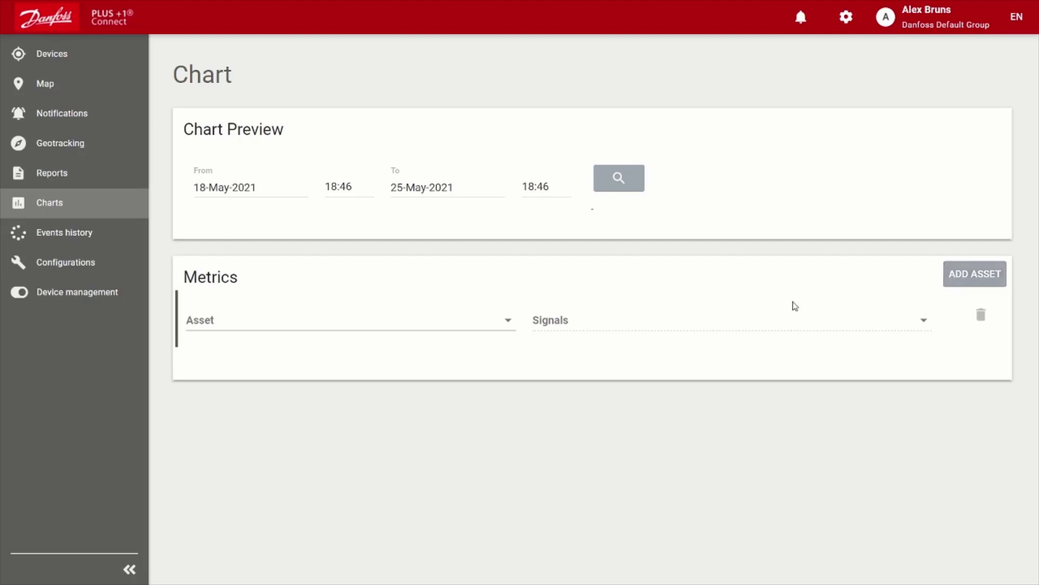
pyautogui.click(510, 327)
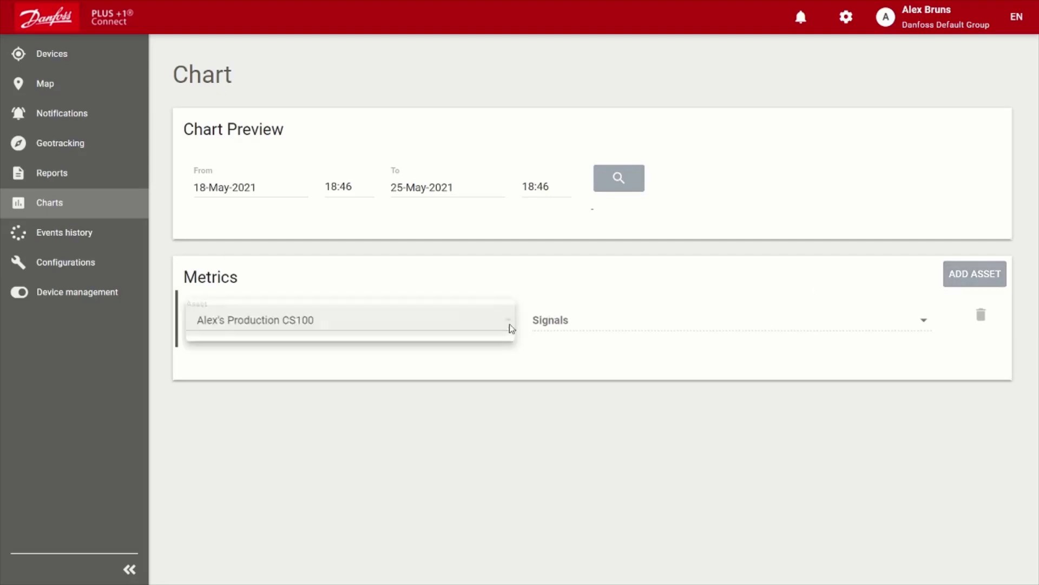
pyautogui.click(449, 321)
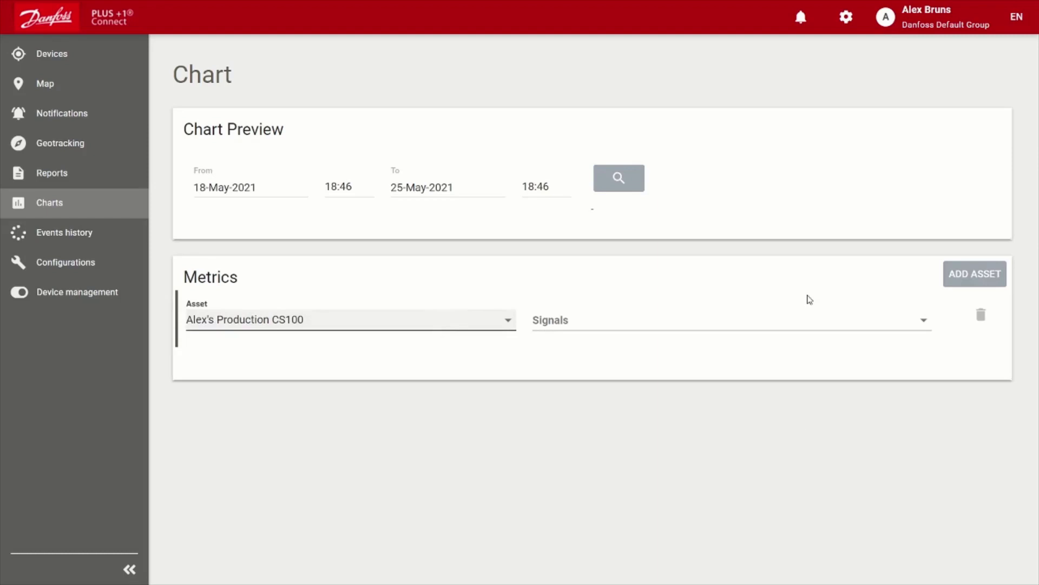
pyautogui.click(712, 328)
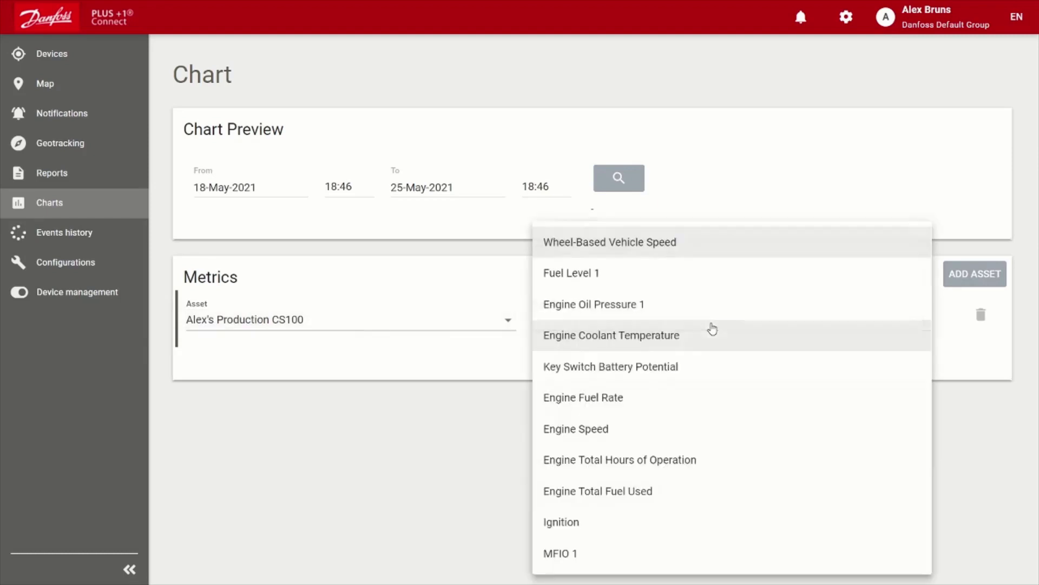
pyautogui.click(657, 397)
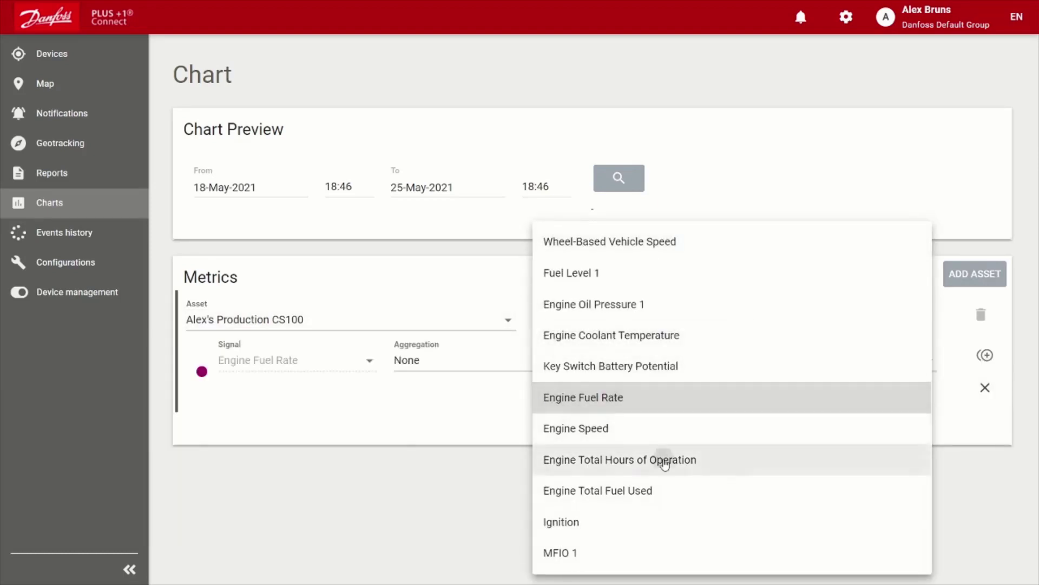
pyautogui.click(661, 458)
pyautogui.click(661, 490)
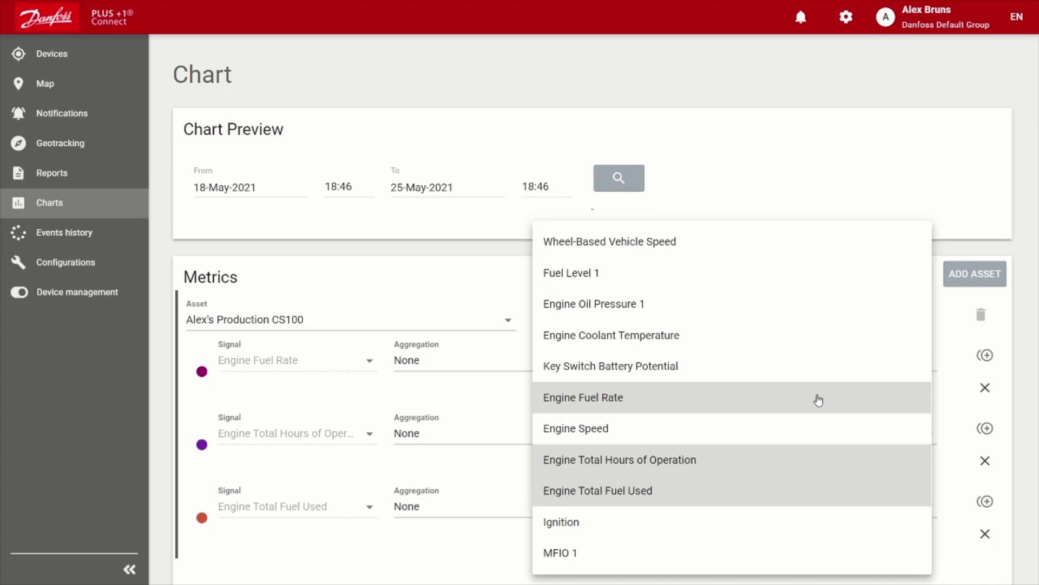
pyautogui.click(834, 182)
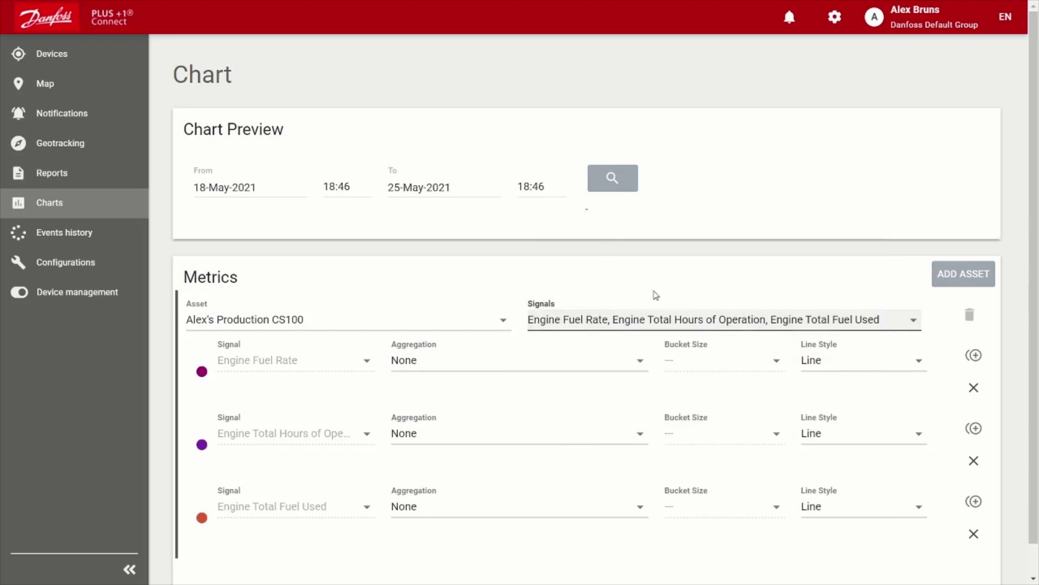
# Plot the three signals, zoom the chart to about 20:33–20:47, and retrieve the CSV data.
pyautogui.click(622, 179)
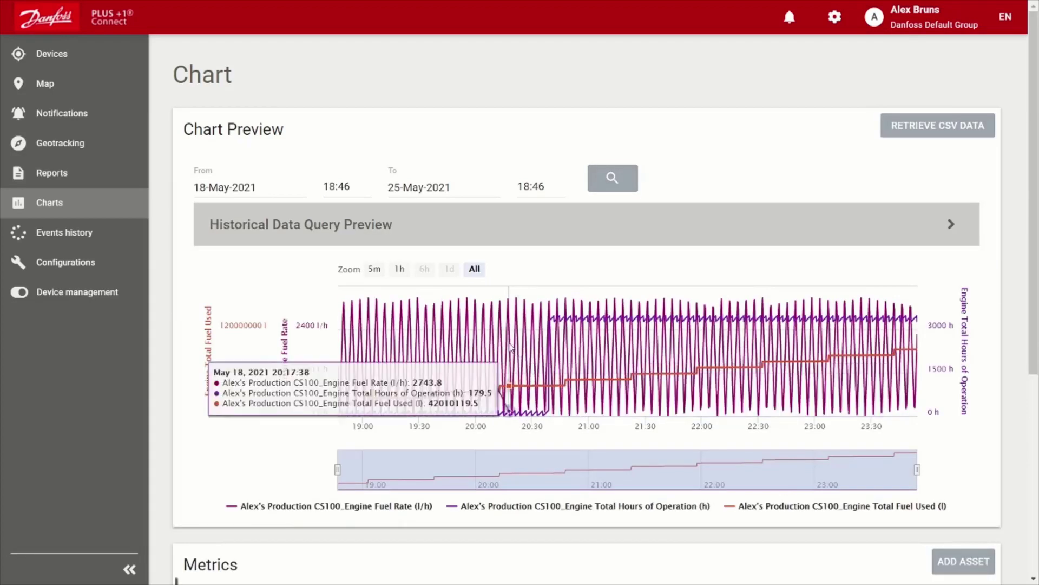
pyautogui.moveTo(510, 355); pyautogui.dragTo(630, 373)
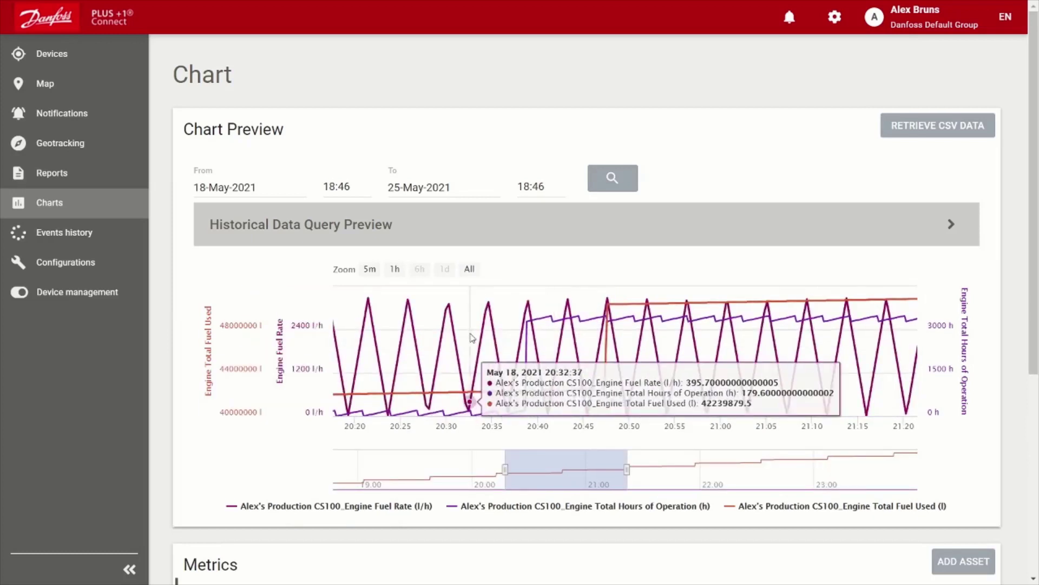
pyautogui.moveTo(467, 373); pyautogui.dragTo(620, 382)
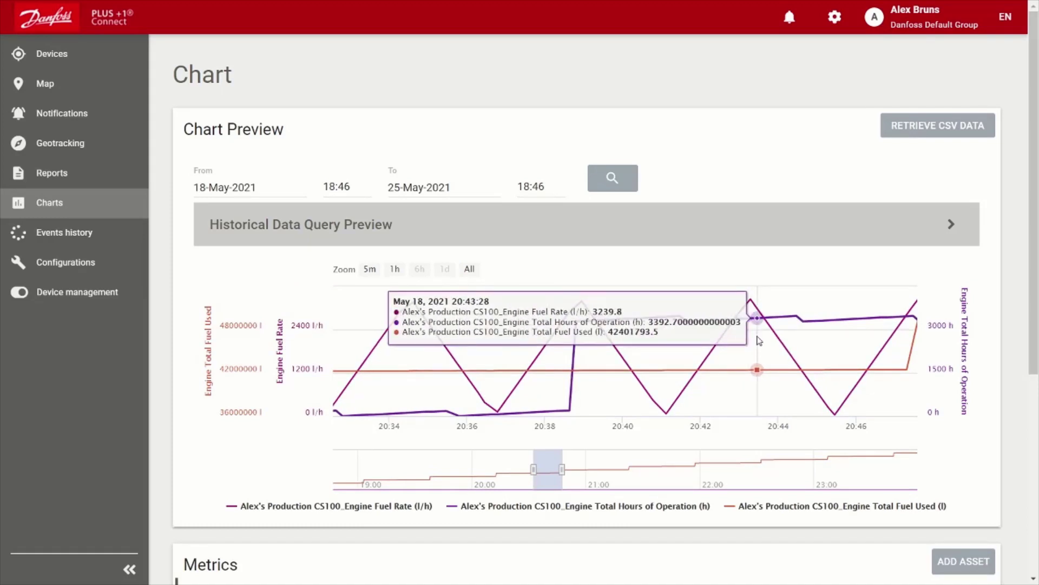
pyautogui.click(928, 135)
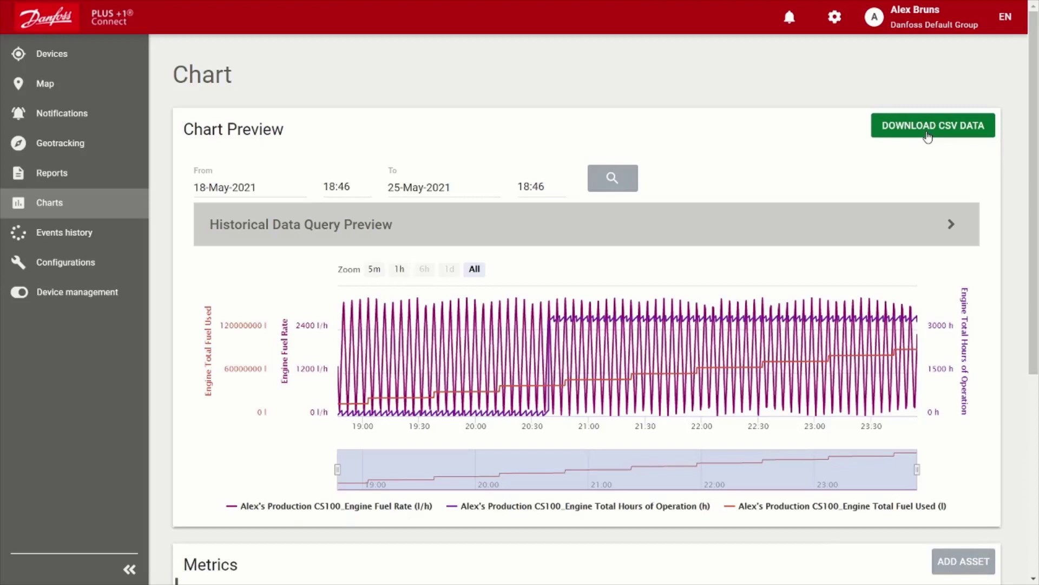
# Download the chart's CSV data, dismiss the download bar, and go to the Reports page.
pyautogui.click(901, 136)
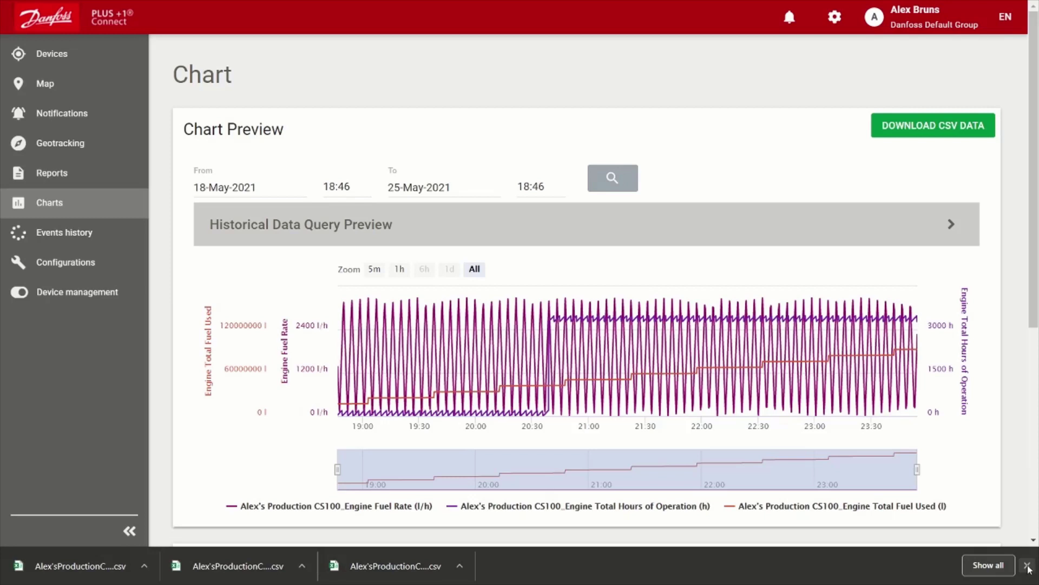
pyautogui.click(1027, 565)
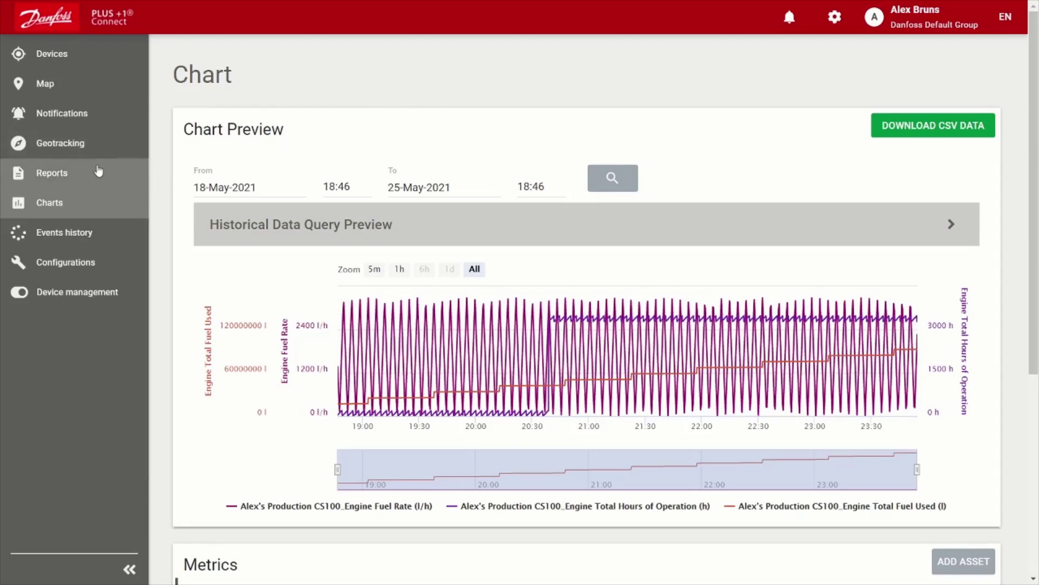
pyautogui.click(99, 173)
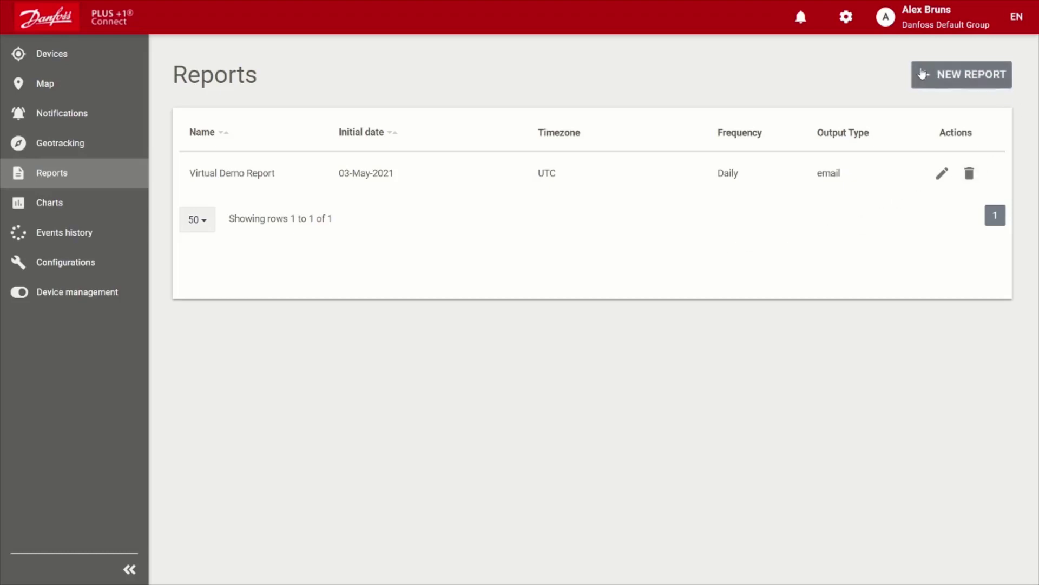
# Start a new report with Hour bucket size and Weekly frequency.
pyautogui.click(962, 75)
pyautogui.scroll(-2, 466, 225)
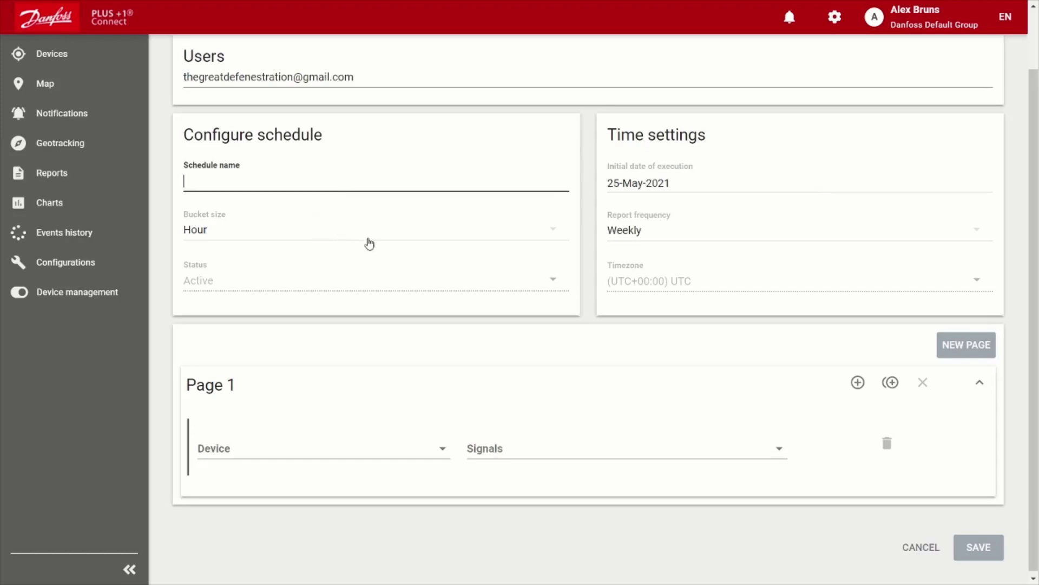
pyautogui.click(368, 242)
pyautogui.click(372, 251)
pyautogui.click(977, 230)
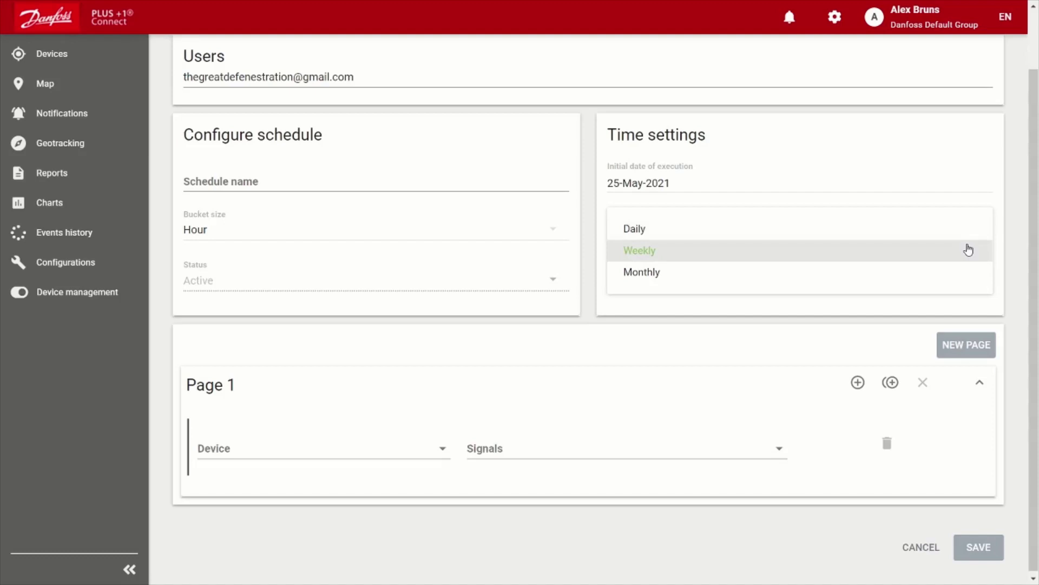
pyautogui.click(1000, 251)
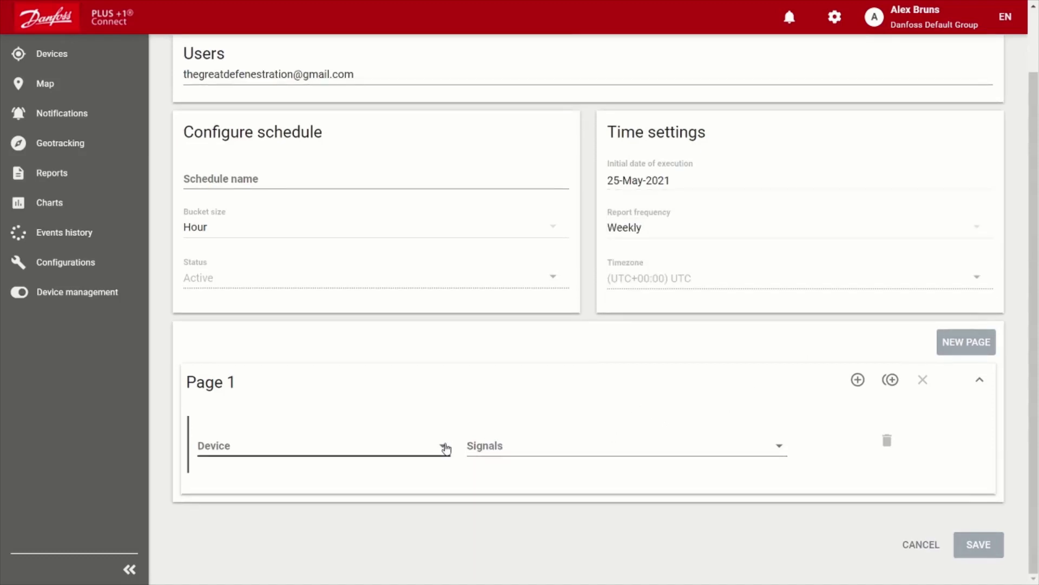
# Chart CS100's Engine Coolant Temperature, Total Hours of Operation and Total Fuel Used on Page 1.
pyautogui.click(443, 448)
pyautogui.click(408, 451)
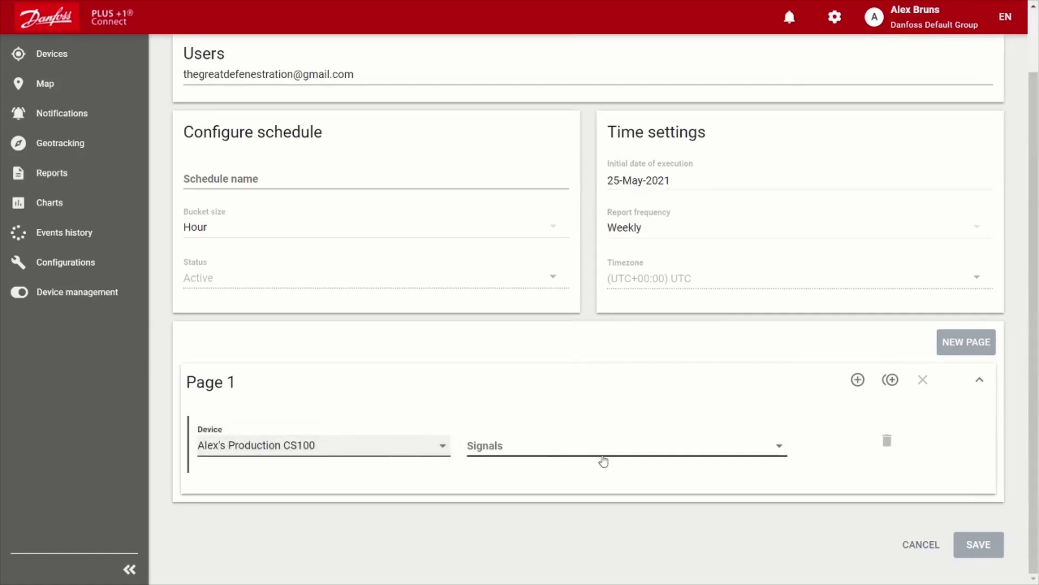
pyautogui.click(606, 447)
pyautogui.click(579, 335)
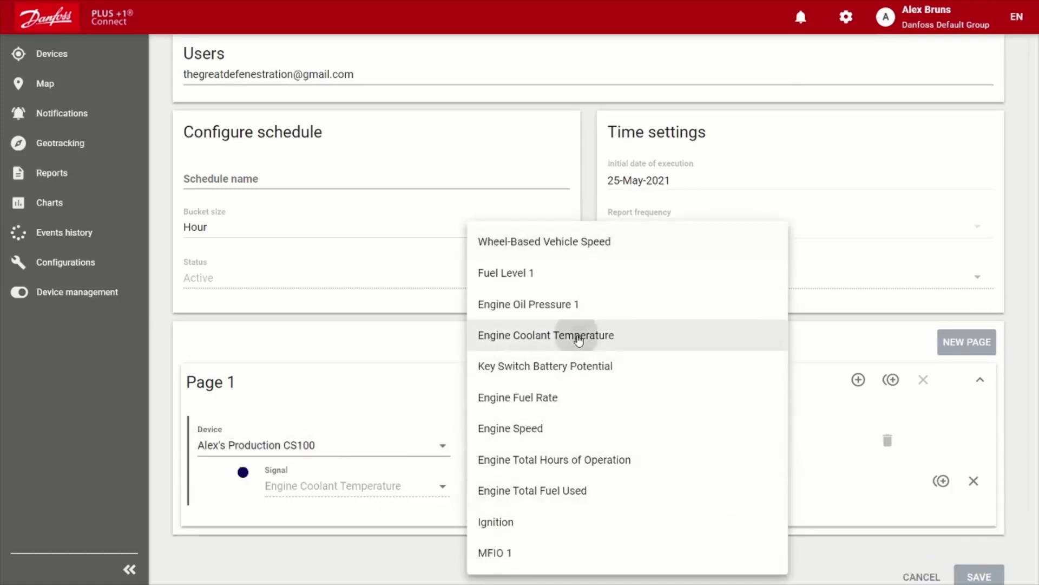
pyautogui.click(560, 463)
pyautogui.click(558, 490)
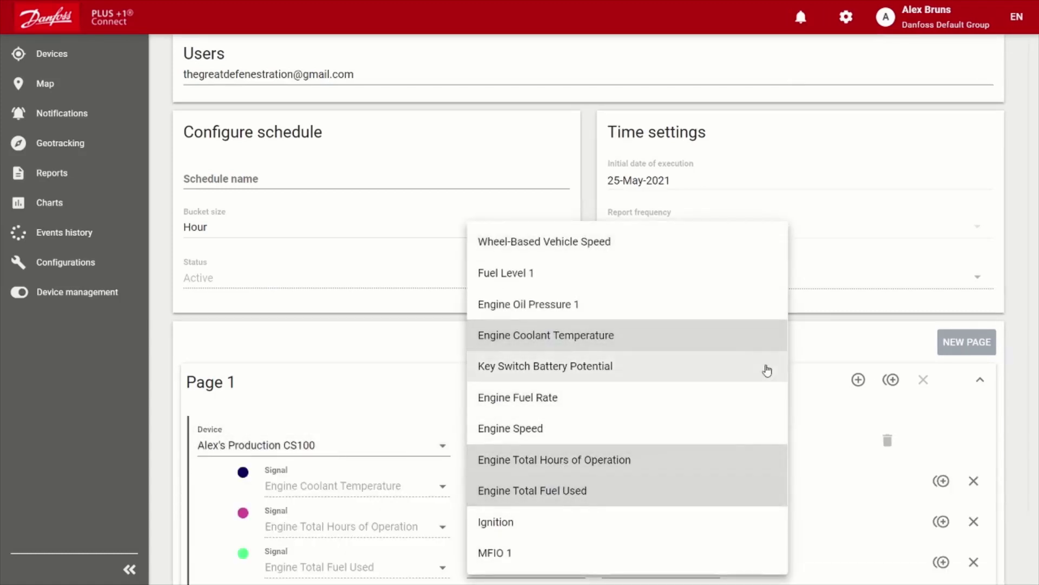
pyautogui.click(1032, 435)
pyautogui.moveTo(1032, 435); pyautogui.dragTo(1012, 535)
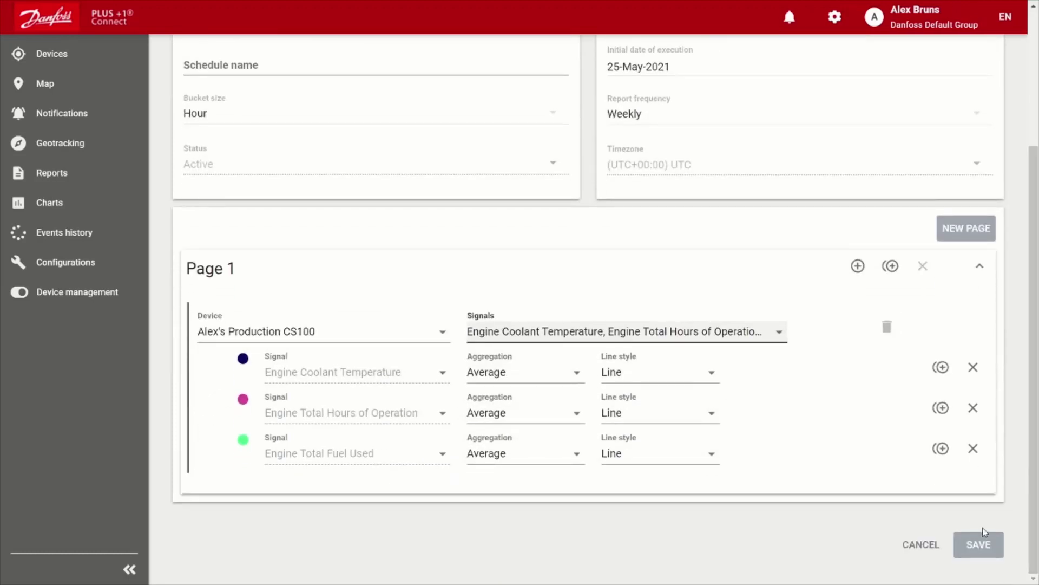
pyautogui.scroll(4, 939, 514)
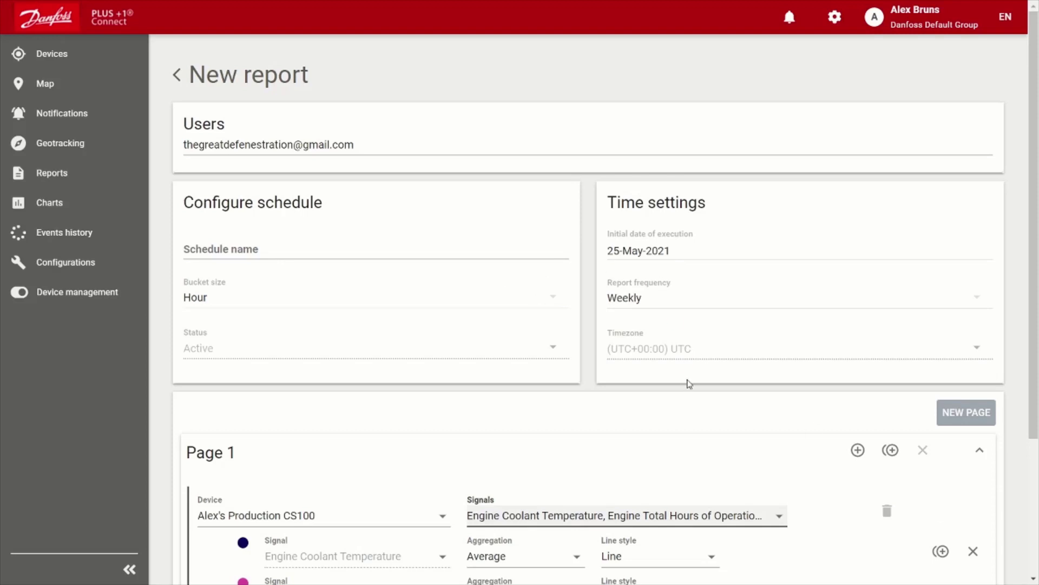
# Switch to the Demo Report PDF in Acrobat Reader and view its cover and hourly R1200GS chart.
pyautogui.hotkey('alt', 'Tab')
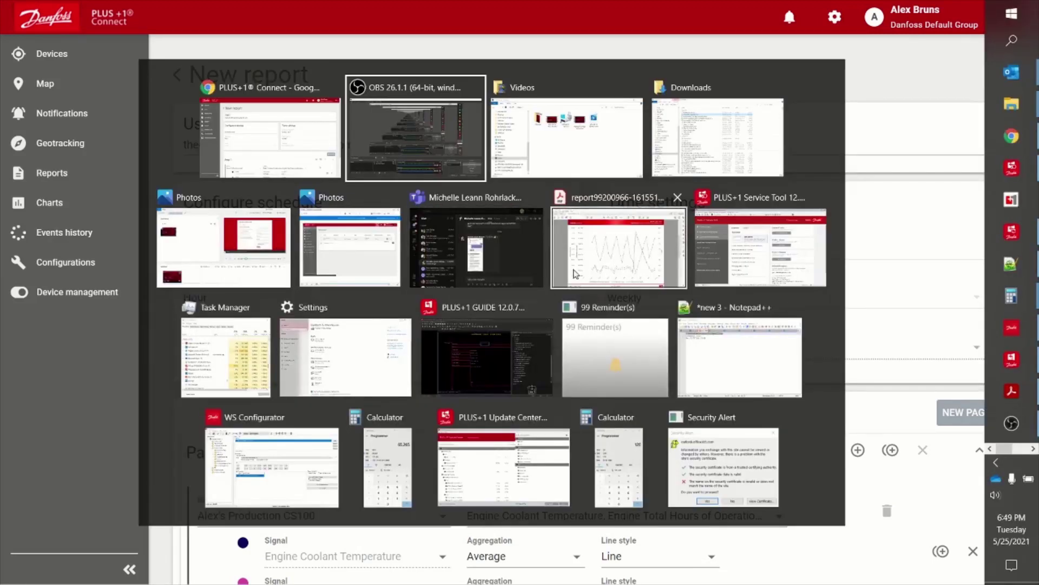
pyautogui.click(591, 258)
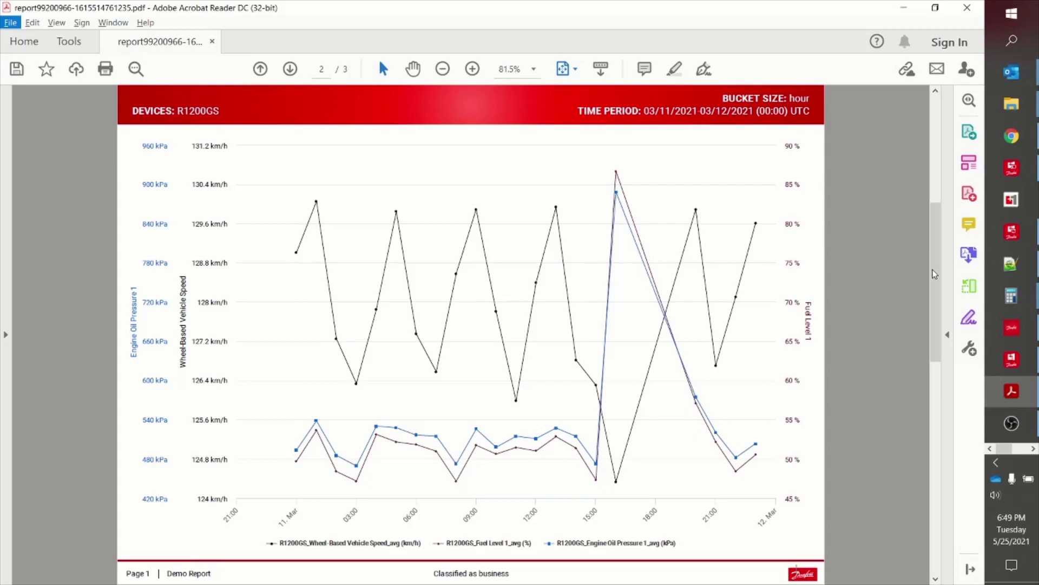
pyautogui.moveTo(935, 275); pyautogui.dragTo(935, 169)
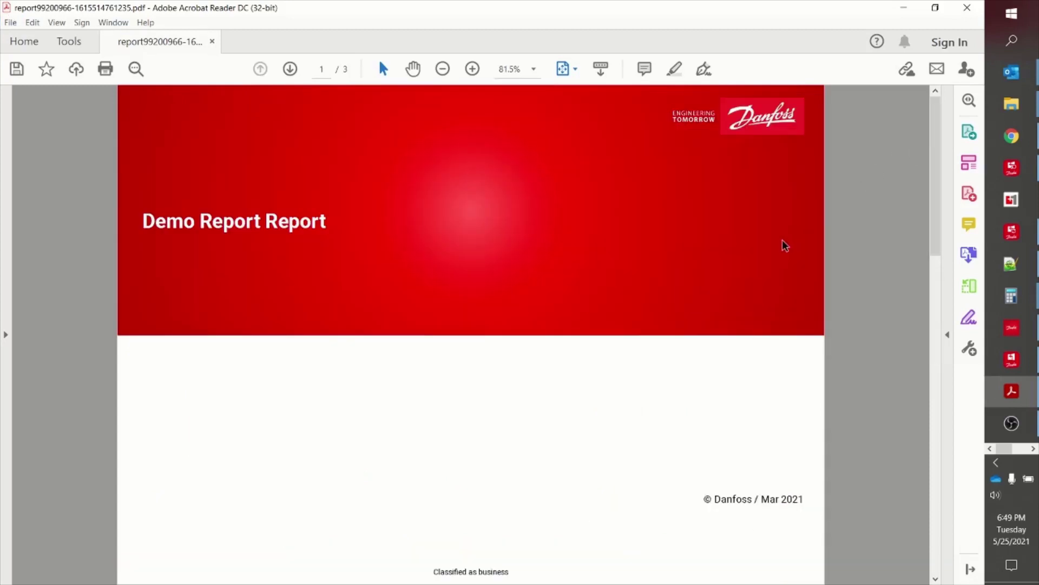
pyautogui.scroll(-5, 785, 246)
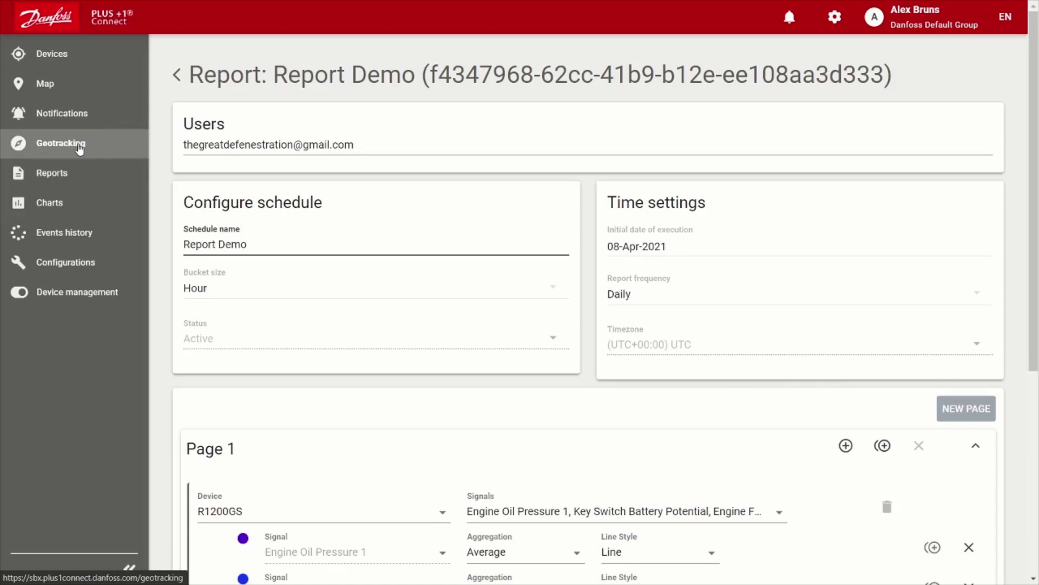
# On GeoTracking, select group NA ADC Machines, device Danfoss HEX, and trail length Max.
pyautogui.click(87, 144)
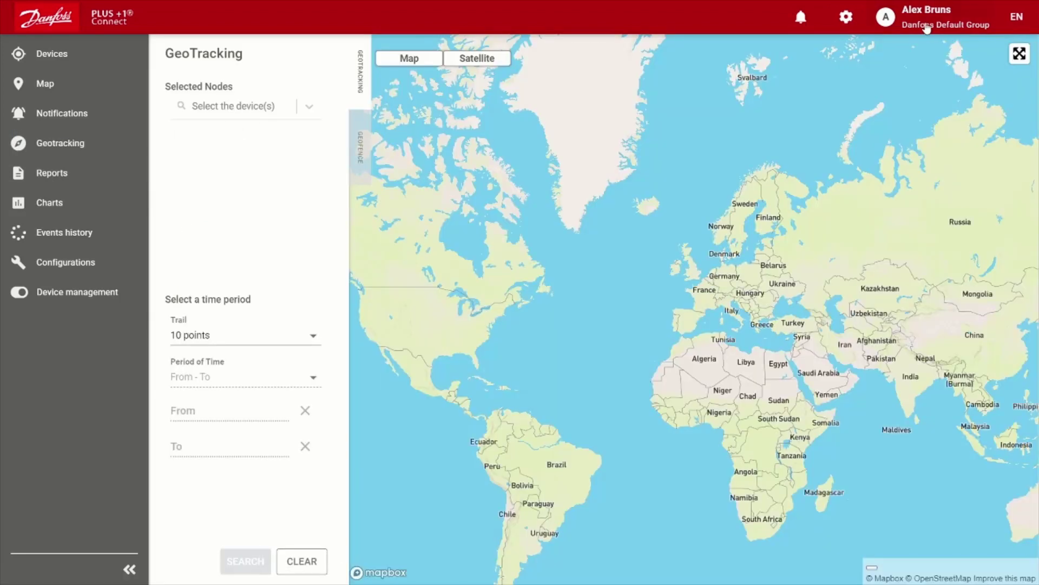
pyautogui.click(927, 28)
pyautogui.click(909, 148)
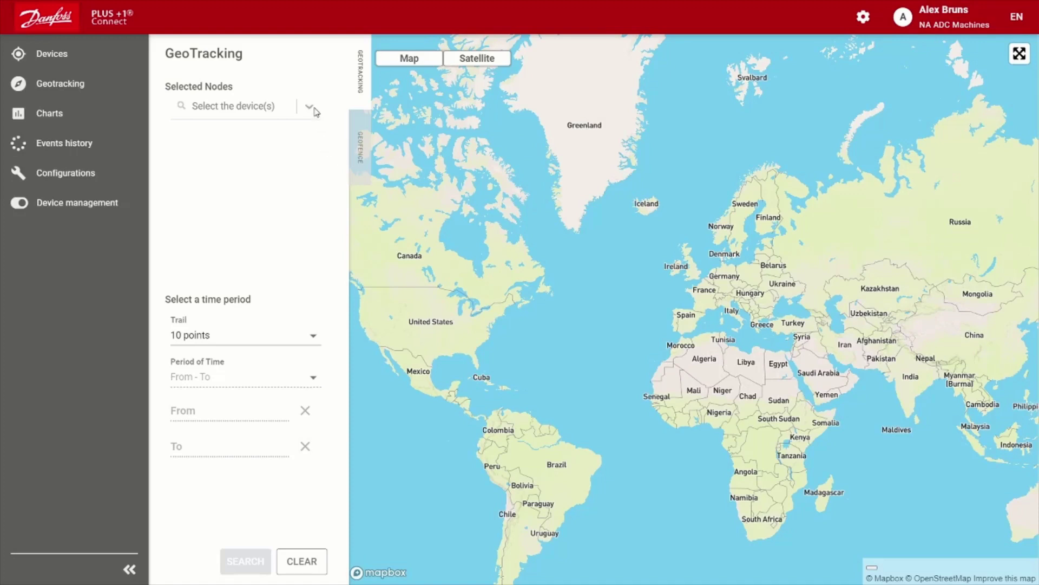
pyautogui.click(310, 108)
pyautogui.click(258, 144)
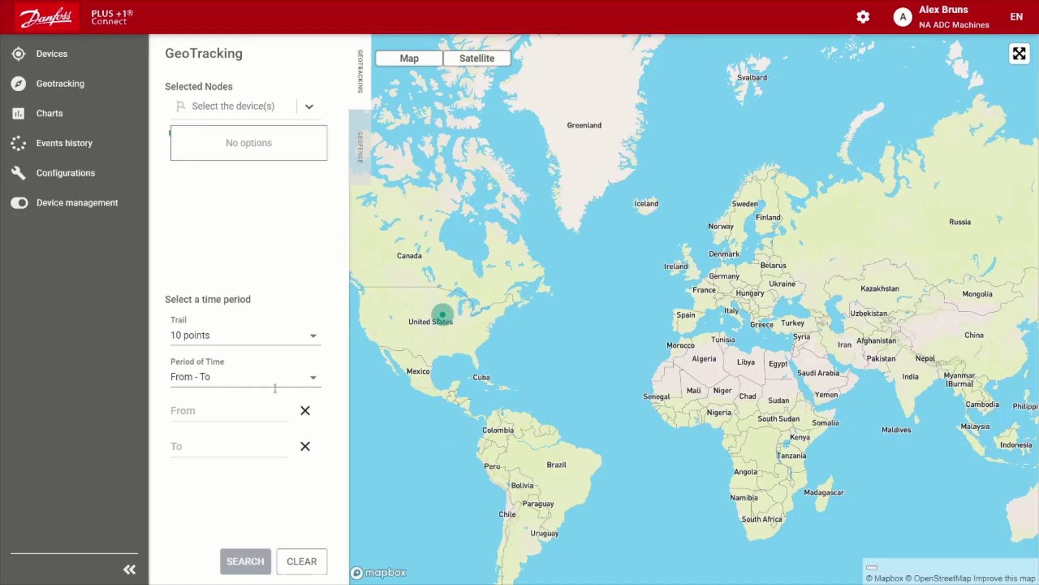
pyautogui.click(296, 336)
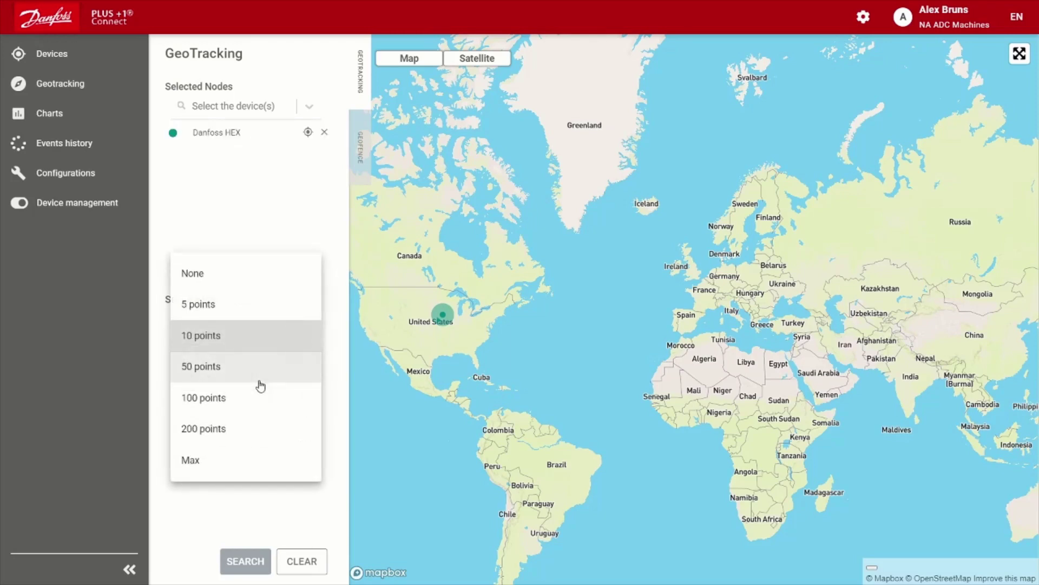
pyautogui.click(250, 458)
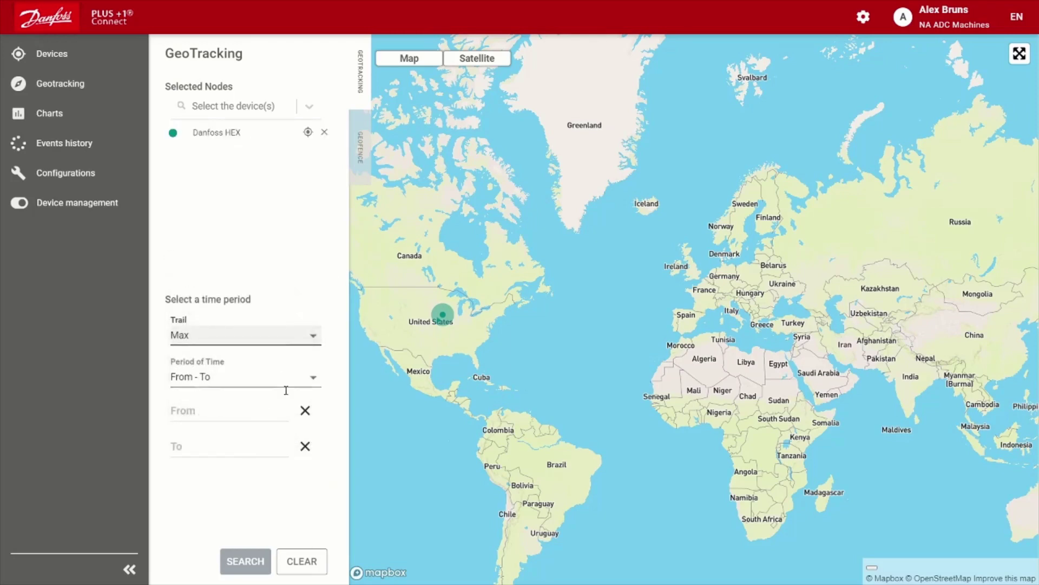
# Set the From time to 27-Apr-2021 00:22.
pyautogui.click(272, 410)
pyautogui.click(439, 234)
pyautogui.click(461, 372)
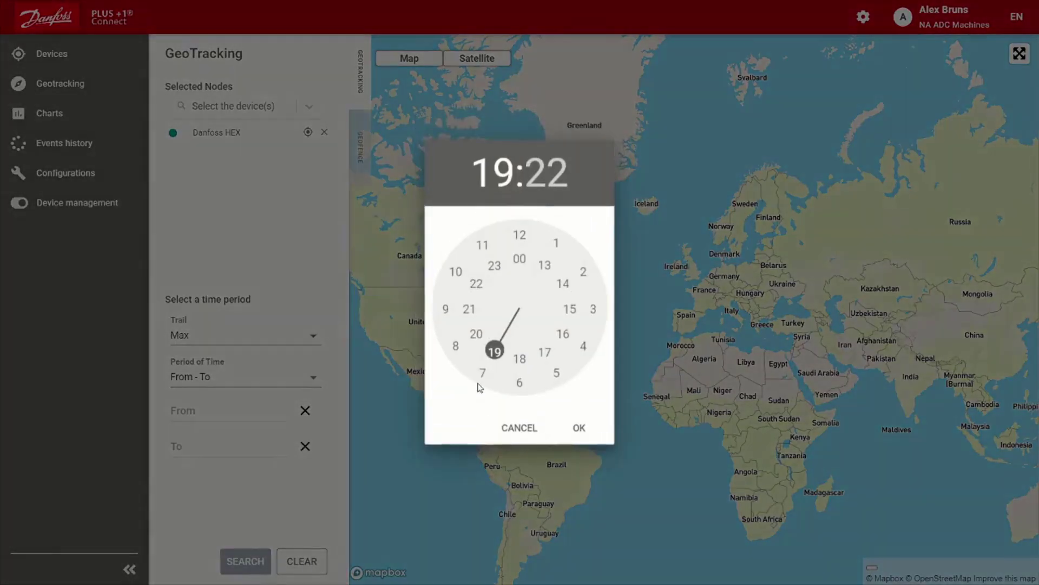
pyautogui.click(517, 263)
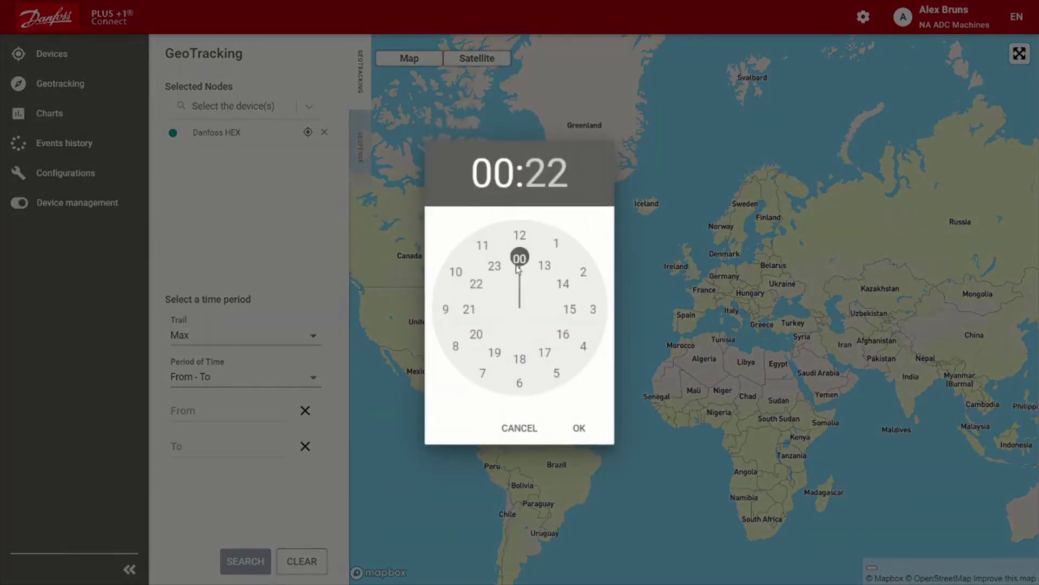
pyautogui.click(579, 428)
# Set the To time to 27-Apr-2021 23:00 and run the track search.
pyautogui.click(251, 447)
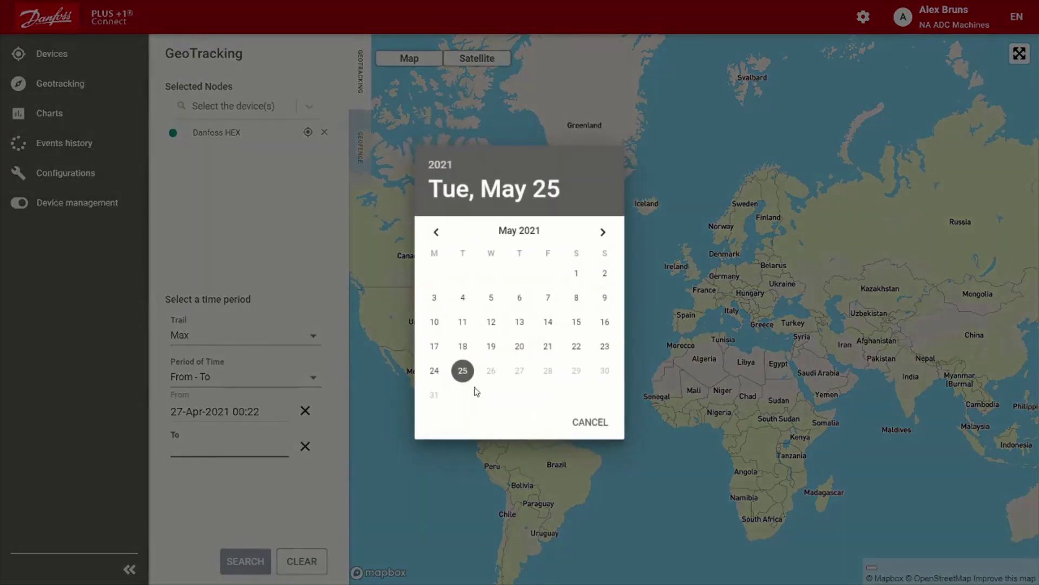
pyautogui.click(434, 232)
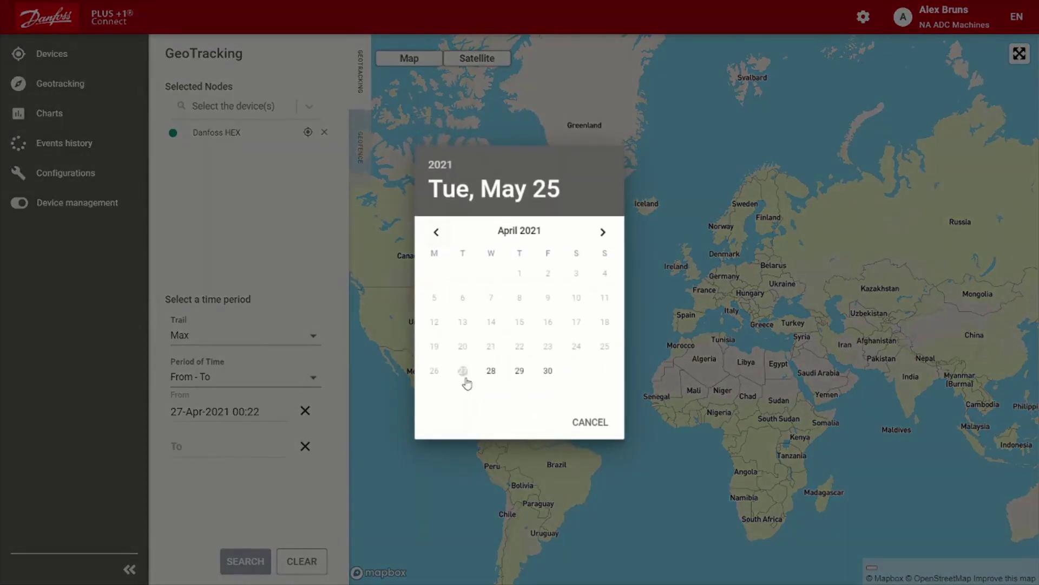
pyautogui.click(463, 371)
pyautogui.click(494, 267)
pyautogui.click(519, 234)
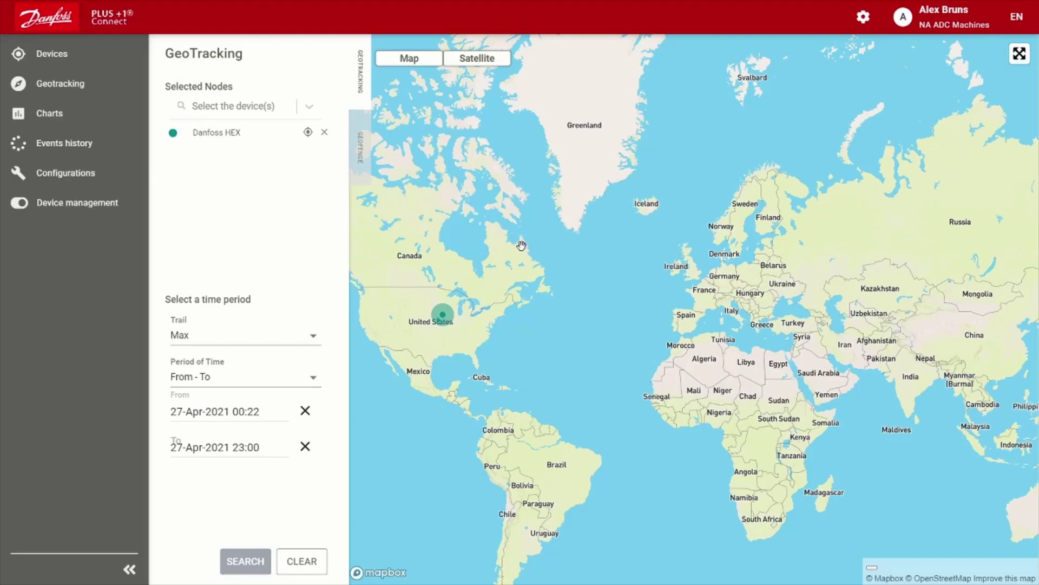
pyautogui.click(250, 563)
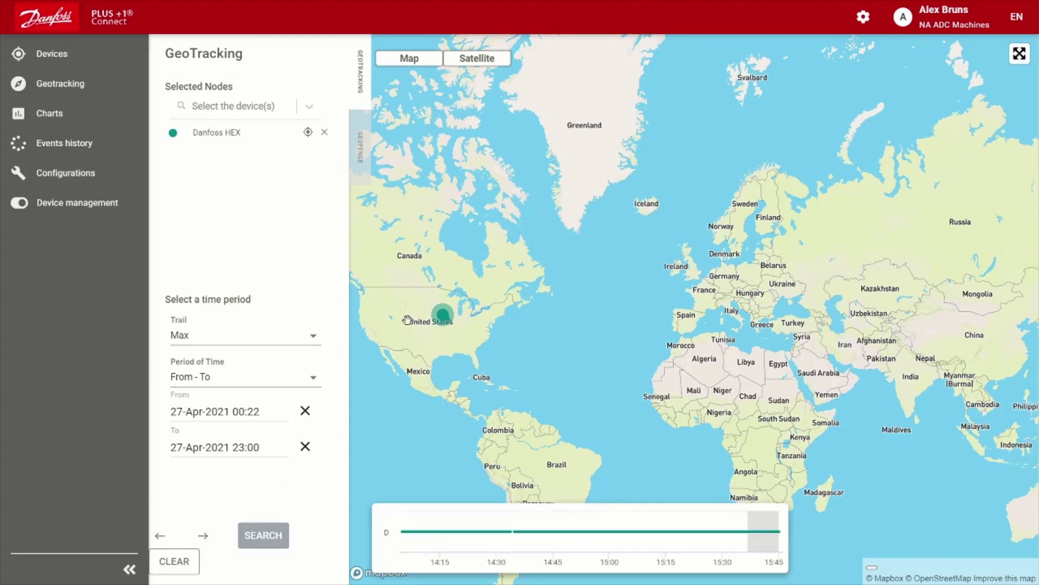
# Zoom in on the Danfoss HEX marker and switch the map to satellite imagery.
pyautogui.scroll(6, 461, 337)
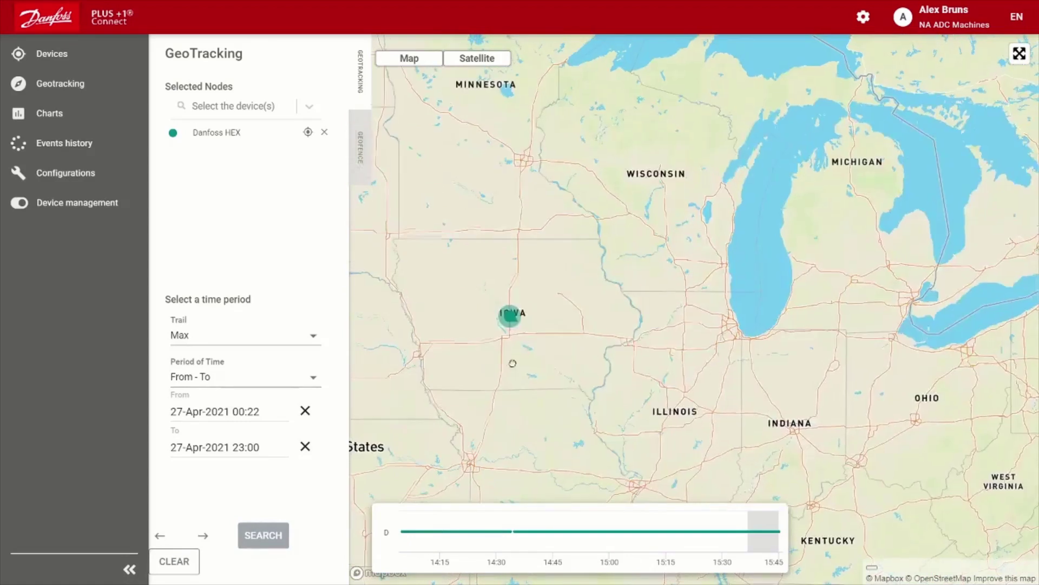
pyautogui.scroll(5, 501, 319)
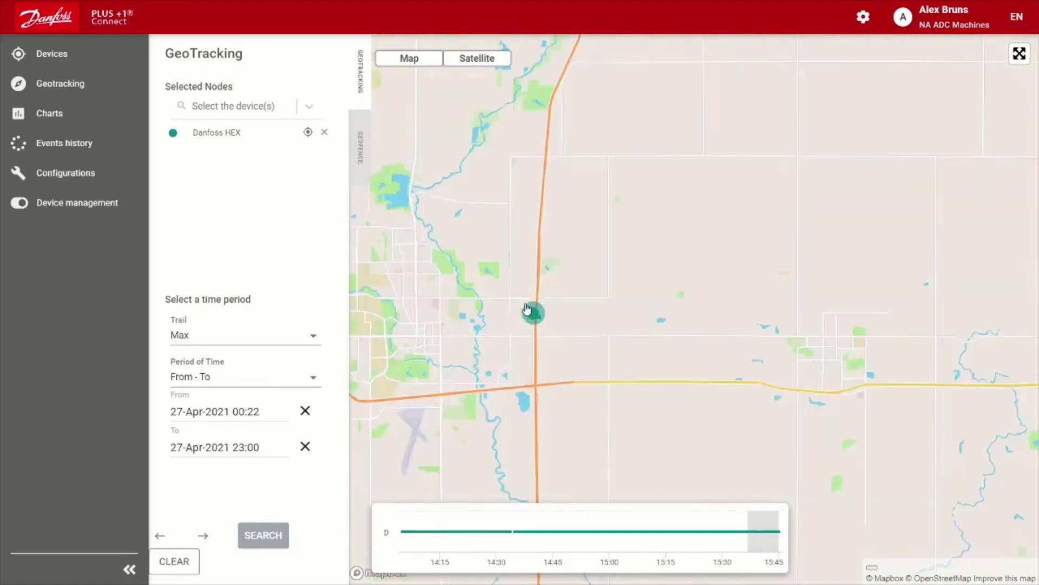
pyautogui.scroll(5, 525, 313)
pyautogui.moveTo(566, 303); pyautogui.dragTo(547, 242)
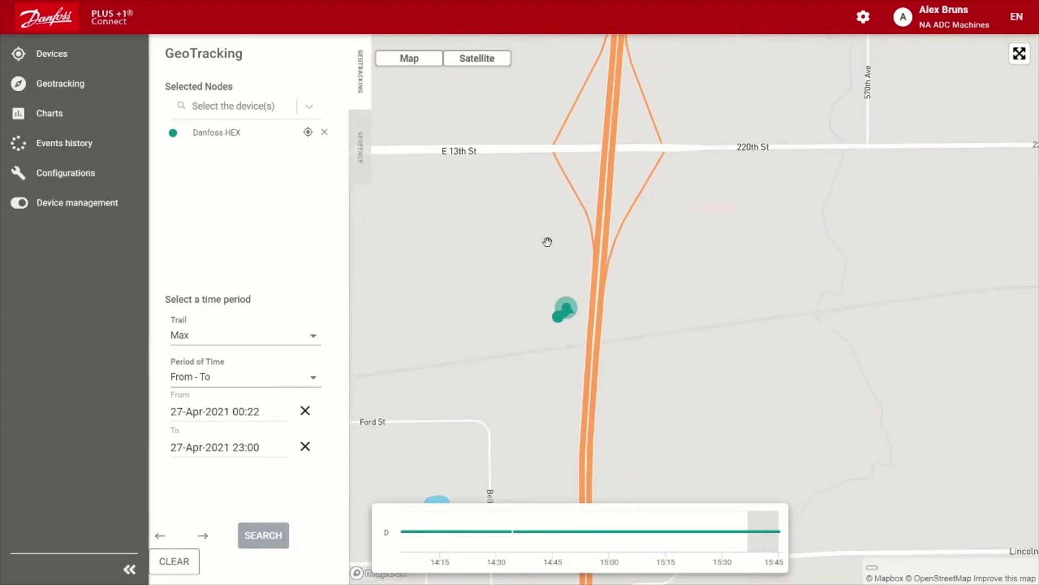
pyautogui.click(489, 61)
# Zoom closer, inspect a trail point's details popup, then close it and zoom back out.
pyautogui.scroll(2, 558, 319)
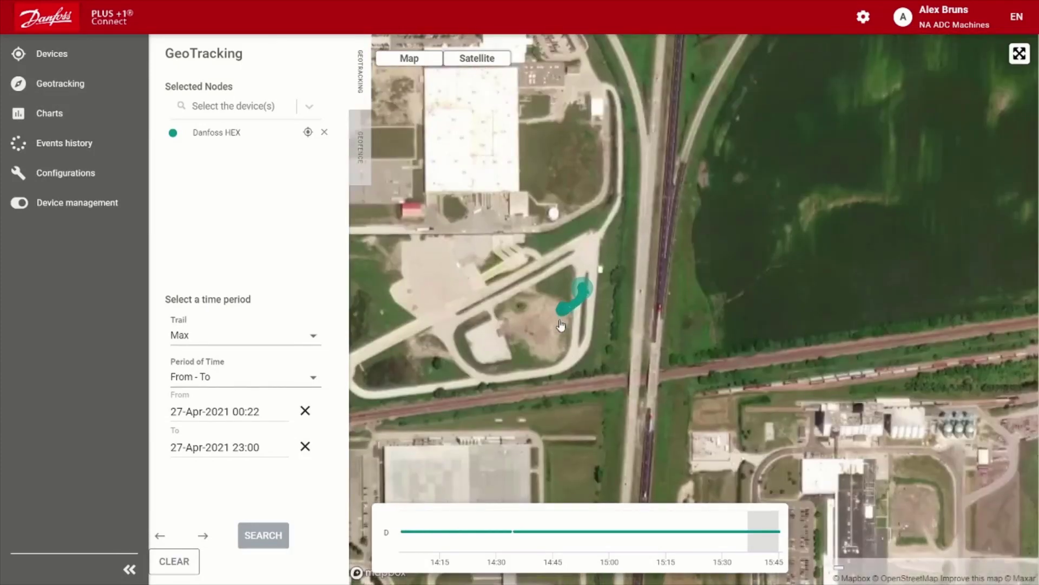
pyautogui.scroll(1, 587, 314)
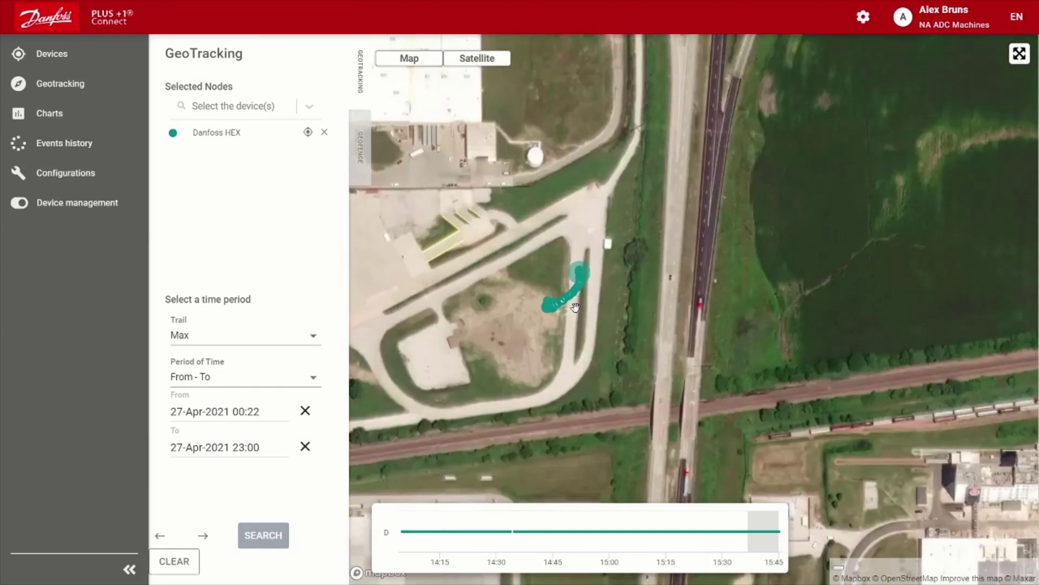
pyautogui.scroll(1, 577, 319)
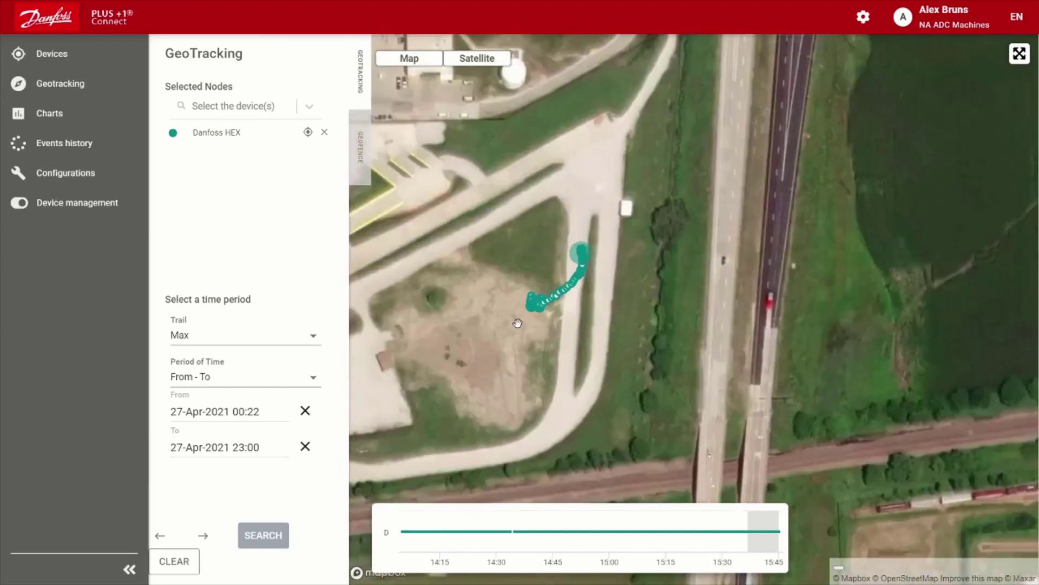
pyautogui.scroll(-2, 517, 325)
pyautogui.scroll(1, 563, 346)
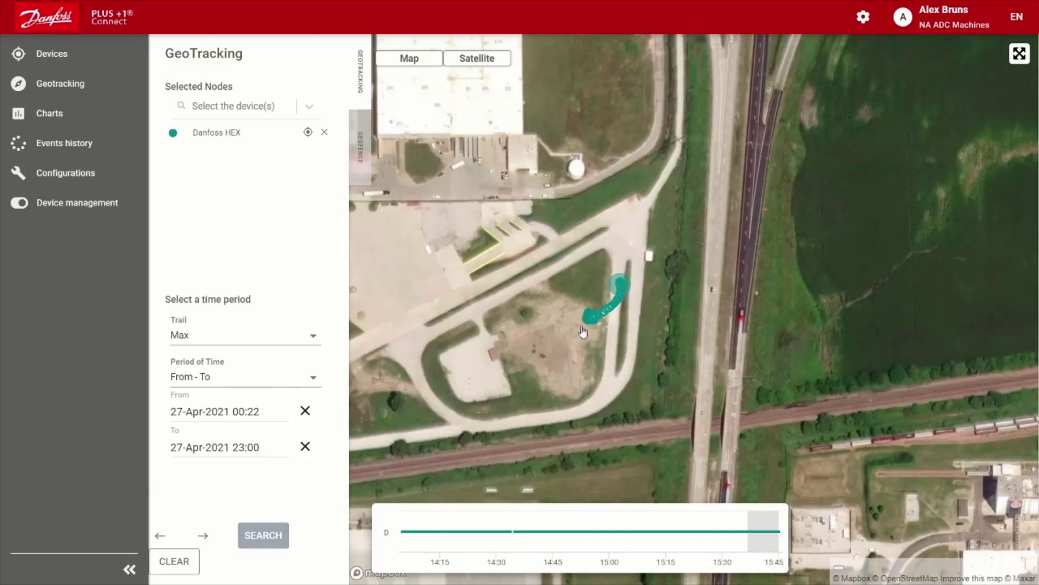
pyautogui.scroll(1, 580, 327)
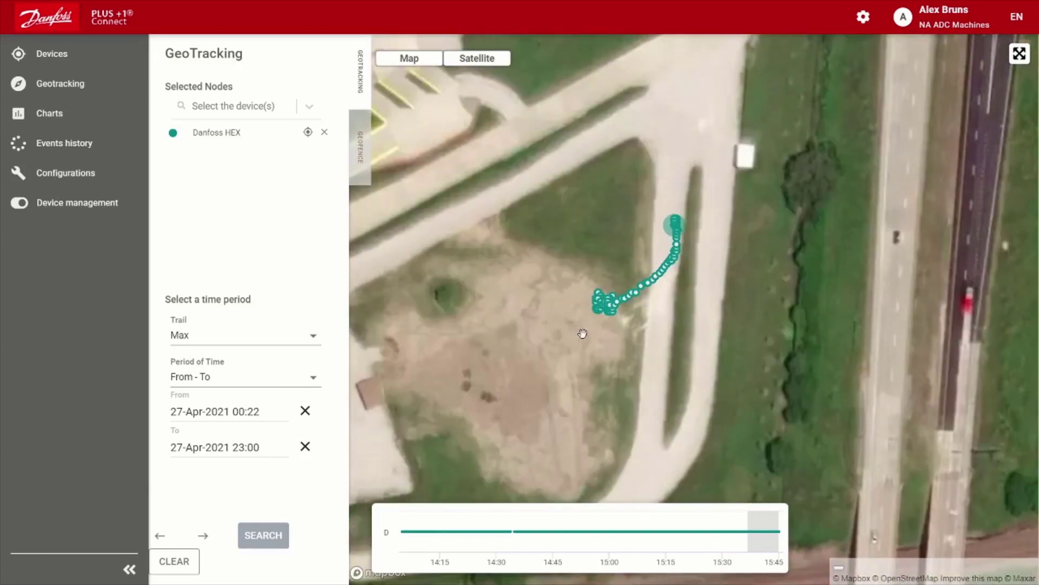
pyautogui.click(640, 294)
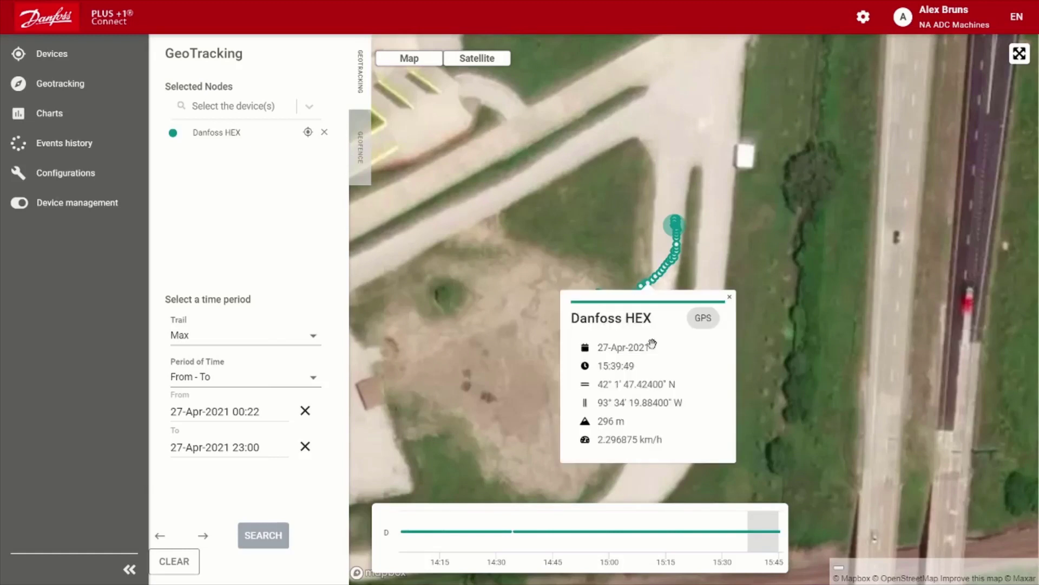
pyautogui.click(729, 299)
pyautogui.scroll(-2, 603, 392)
pyautogui.scroll(-2, 602, 392)
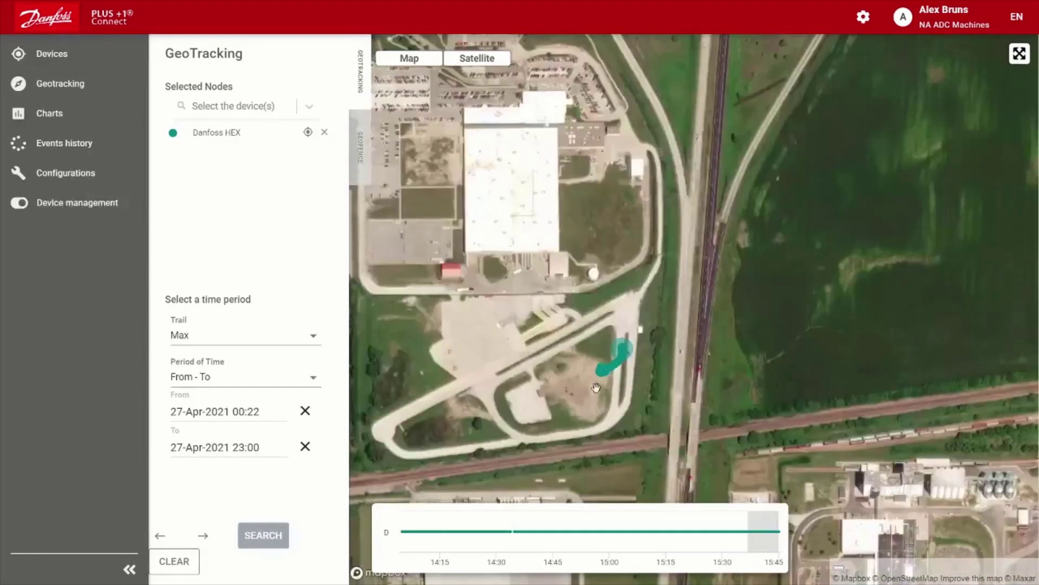
# Start a new geofence notification, pan the map to North America, and pick a drawing tool.
pyautogui.click(359, 146)
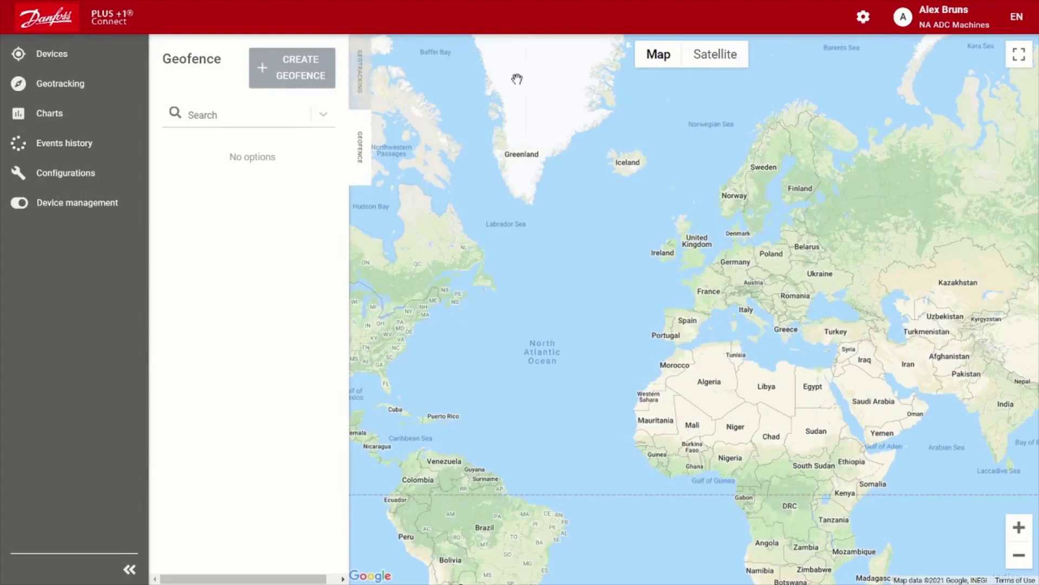
pyautogui.click(315, 75)
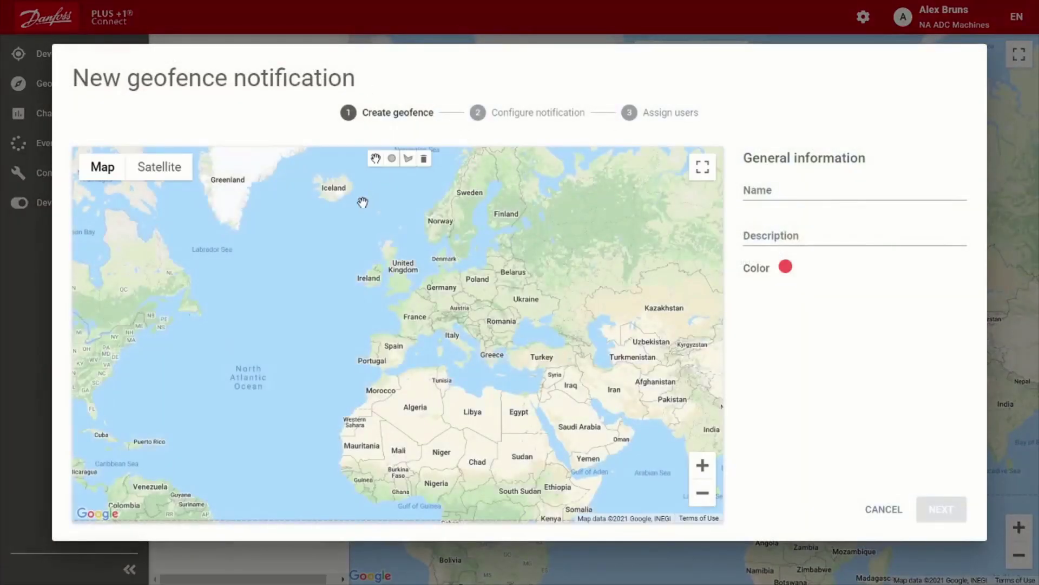
pyautogui.moveTo(426, 341); pyautogui.dragTo(476, 341)
pyautogui.moveTo(247, 346); pyautogui.dragTo(325, 346)
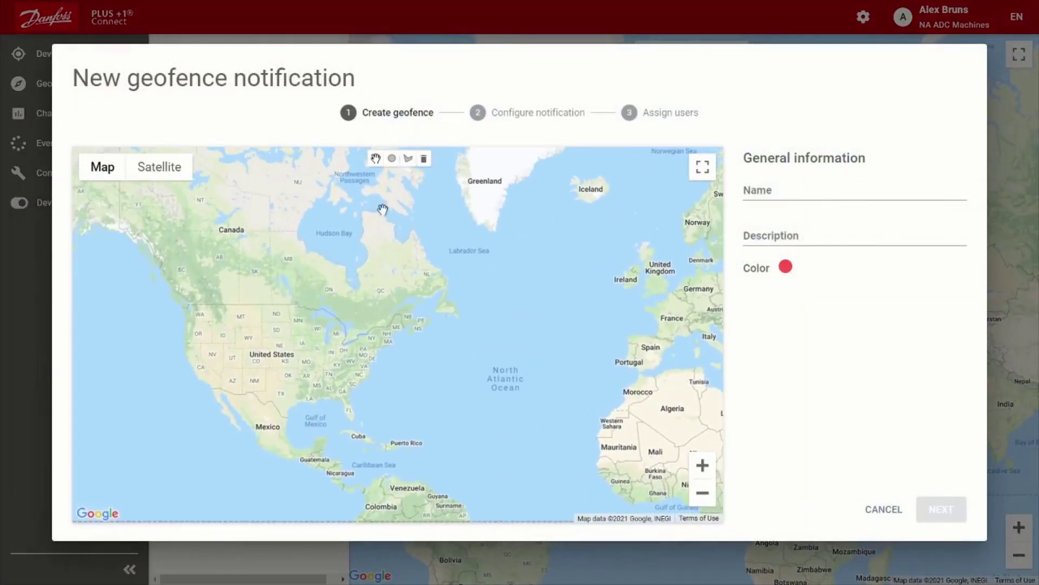
pyautogui.click(391, 158)
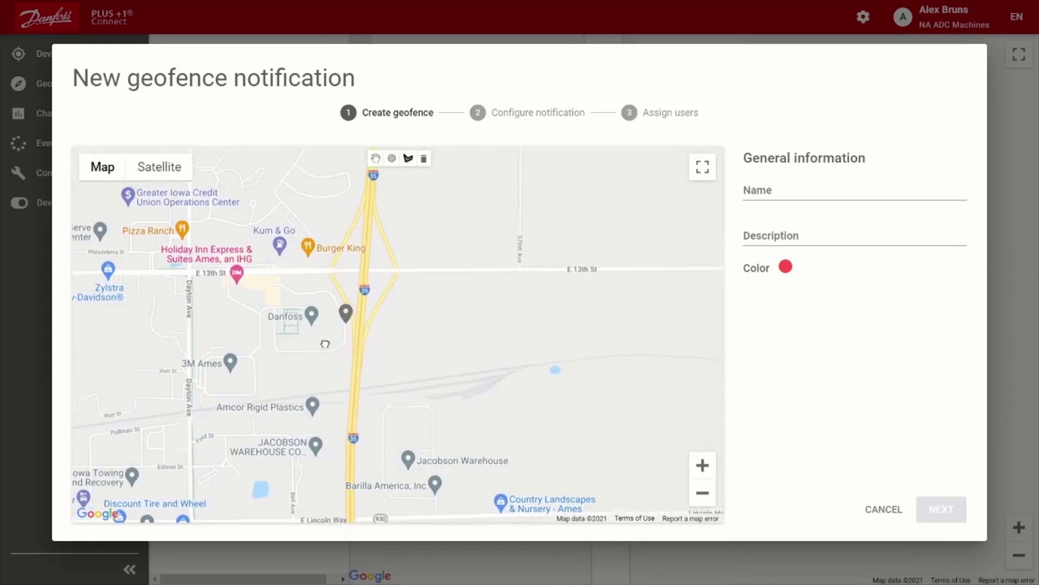
# Draw a five-point star geofence outline near Danfoss, closing it on the first point.
pyautogui.click(349, 365)
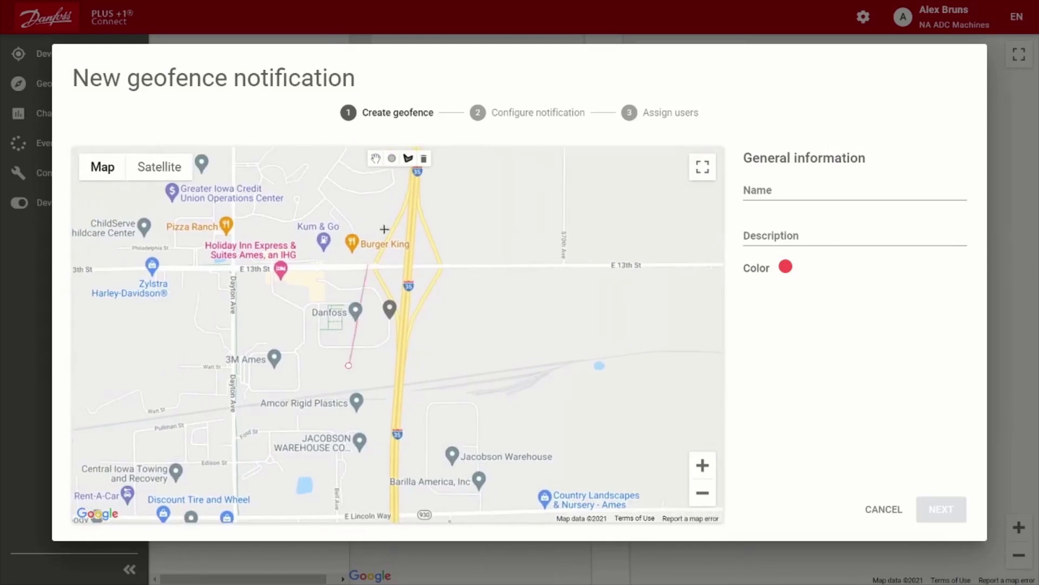
pyautogui.click(403, 186)
pyautogui.click(478, 359)
pyautogui.click(308, 258)
pyautogui.click(523, 206)
pyautogui.click(350, 366)
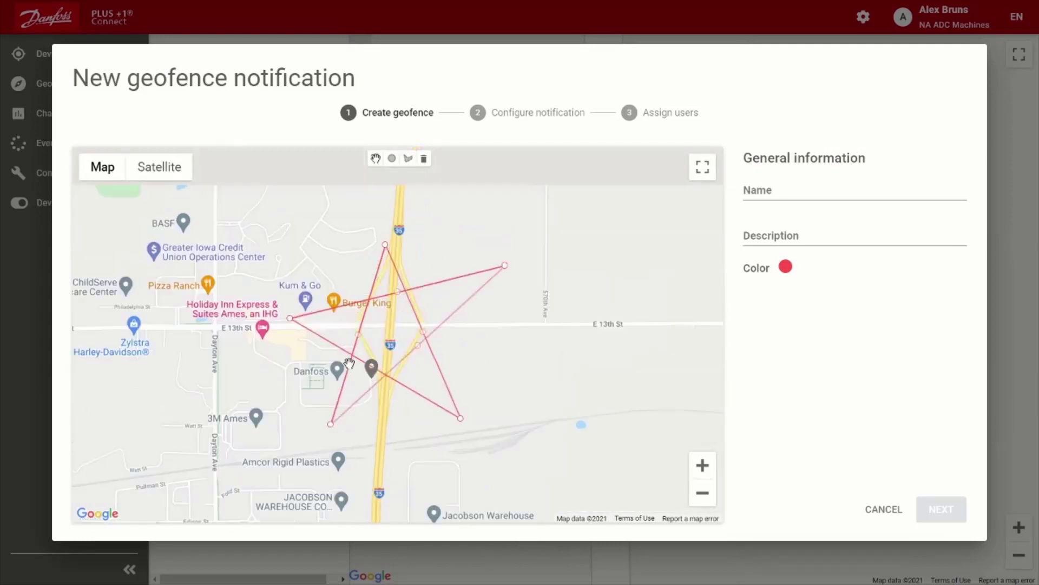
# Name the geofence 'Star Fence' with description 'Star' and continue.
pyautogui.click(792, 187)
pyautogui.write('Star Fence')
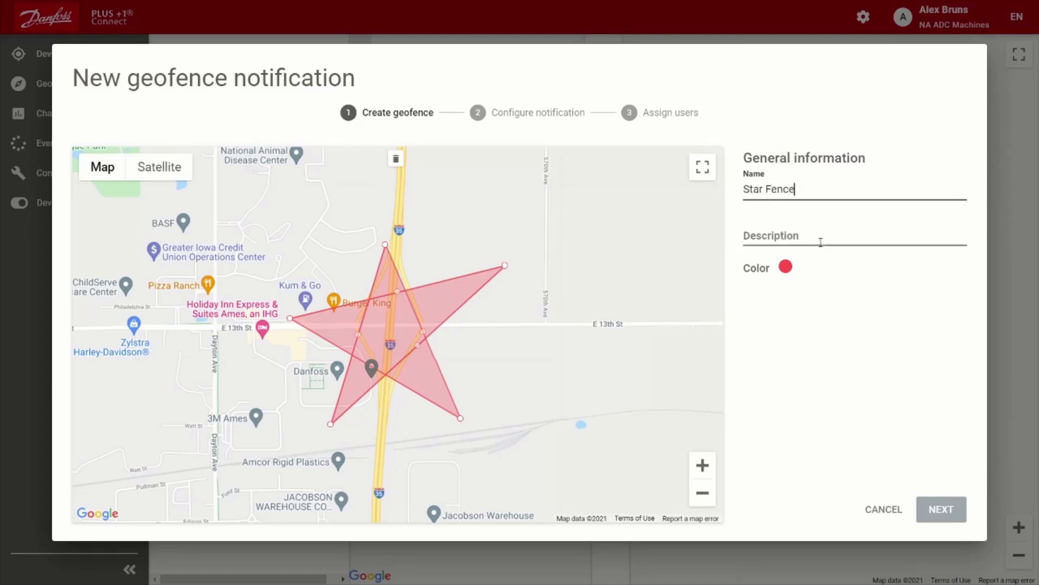
pyautogui.click(820, 239)
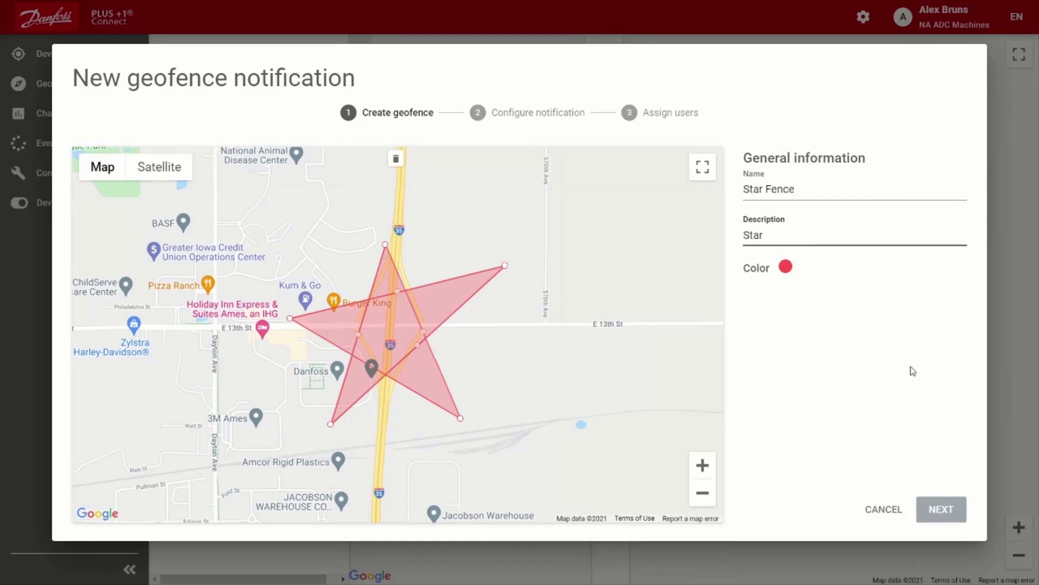
pyautogui.click(950, 517)
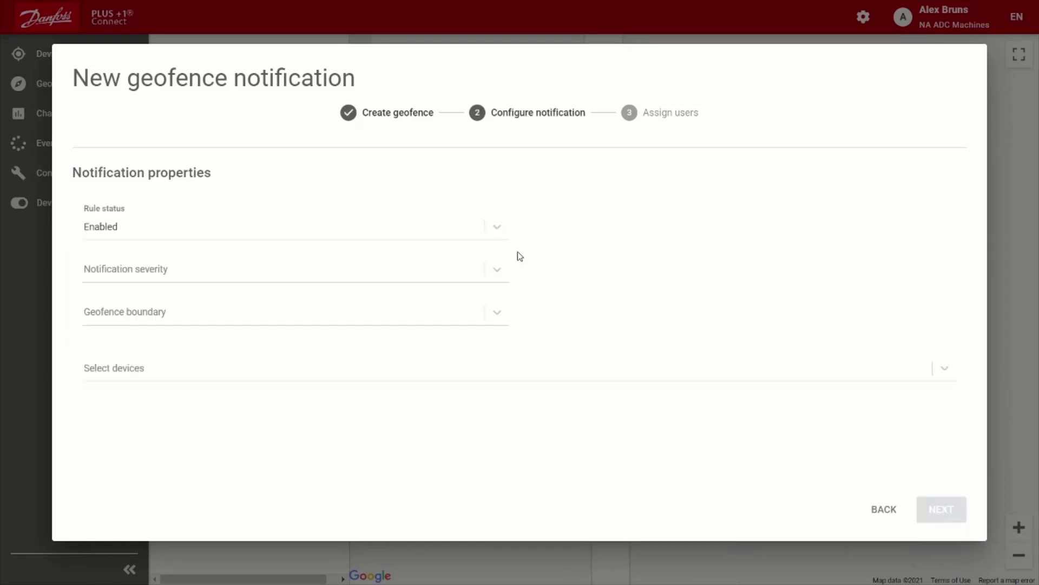
# Give the notification High severity and a Geofence exit trigger, monitoring the Danfoss HEX device.
pyautogui.click(498, 270)
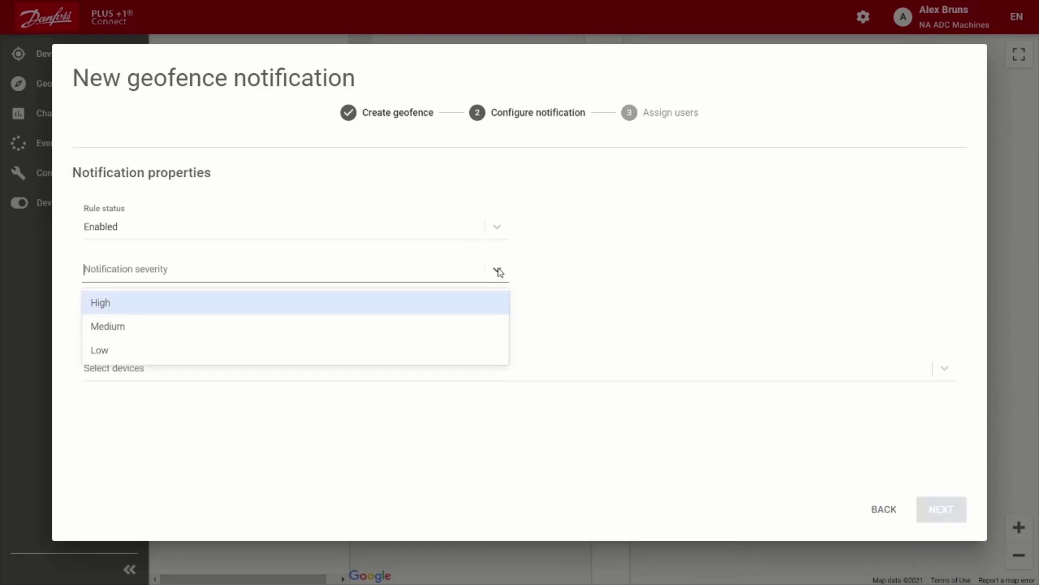
pyautogui.click(340, 307)
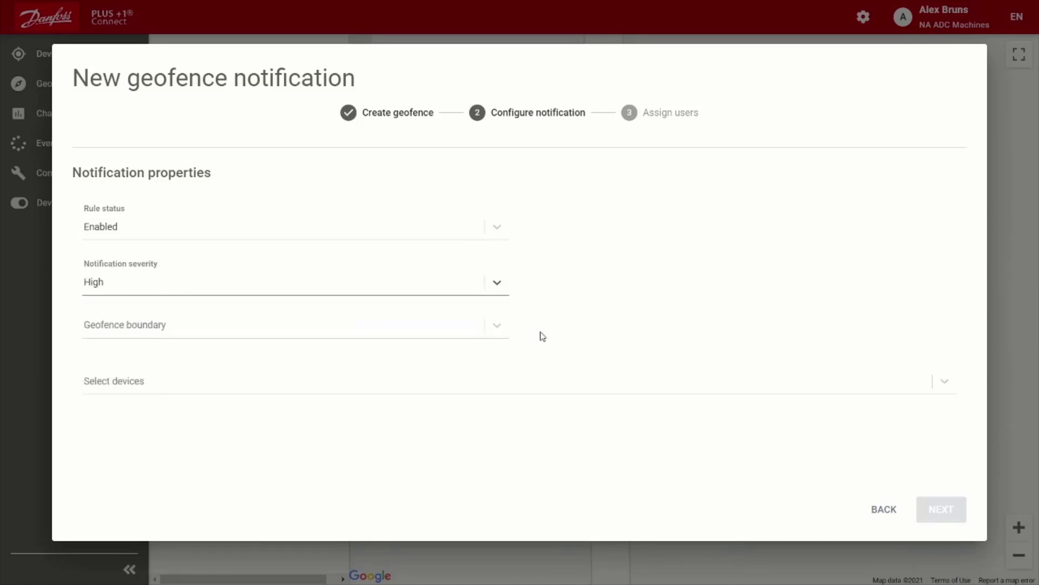
pyautogui.click(498, 325)
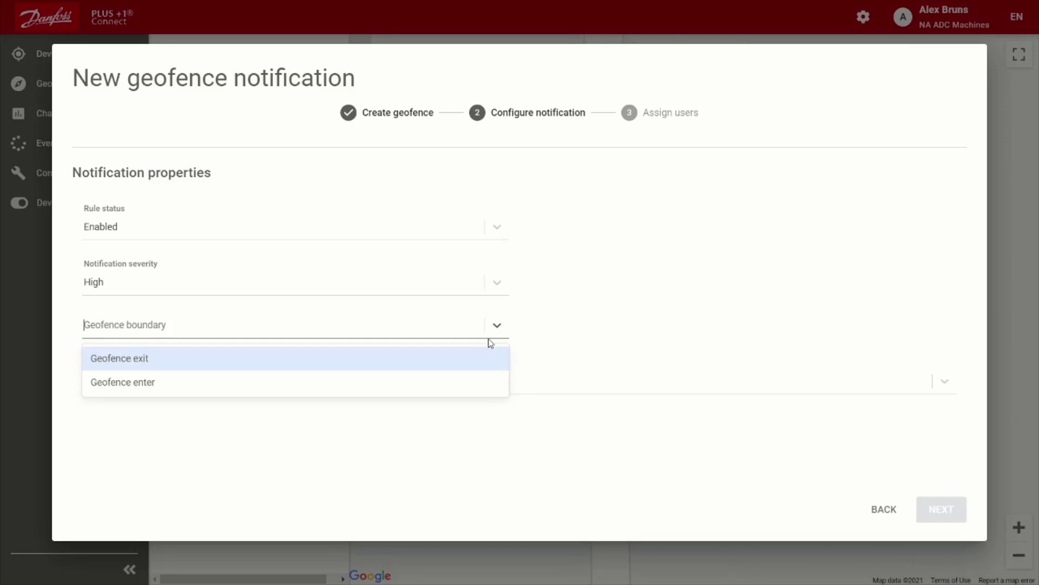
pyautogui.click(439, 362)
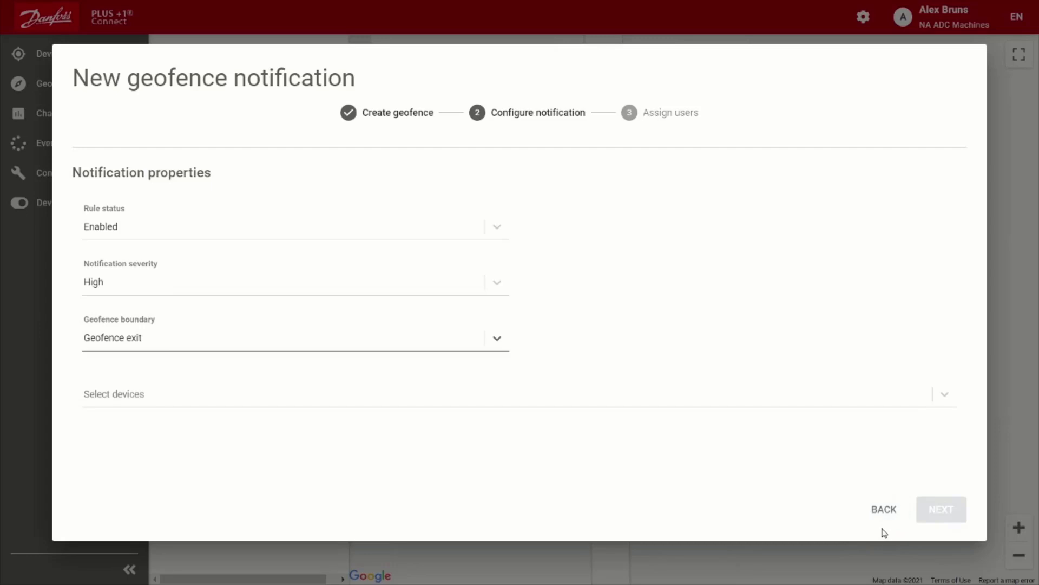
pyautogui.click(636, 403)
pyautogui.click(574, 435)
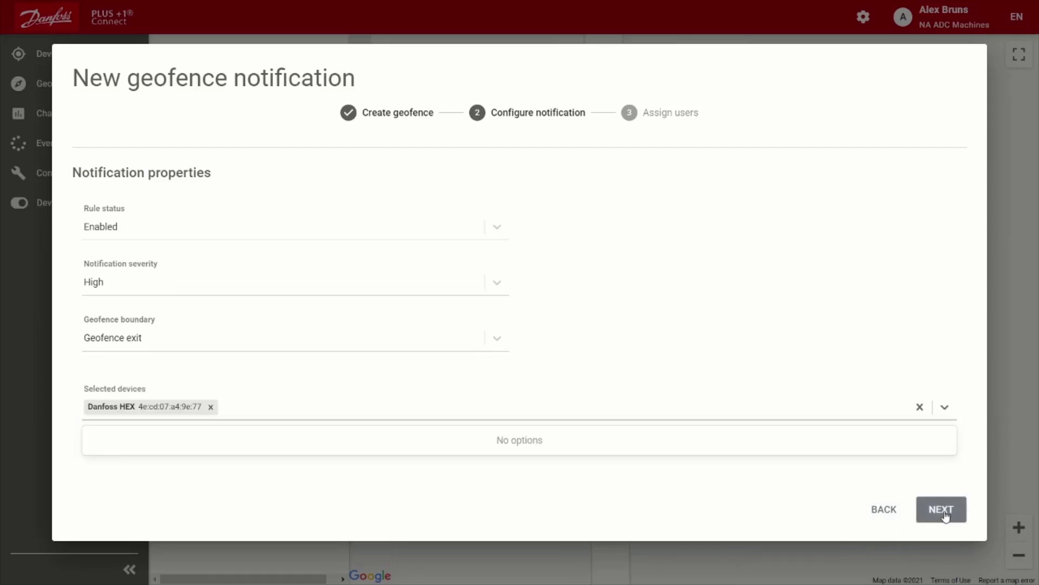
# Assign the Star Fence notification to the first user with live and email alerts, and finish.
pyautogui.click(943, 512)
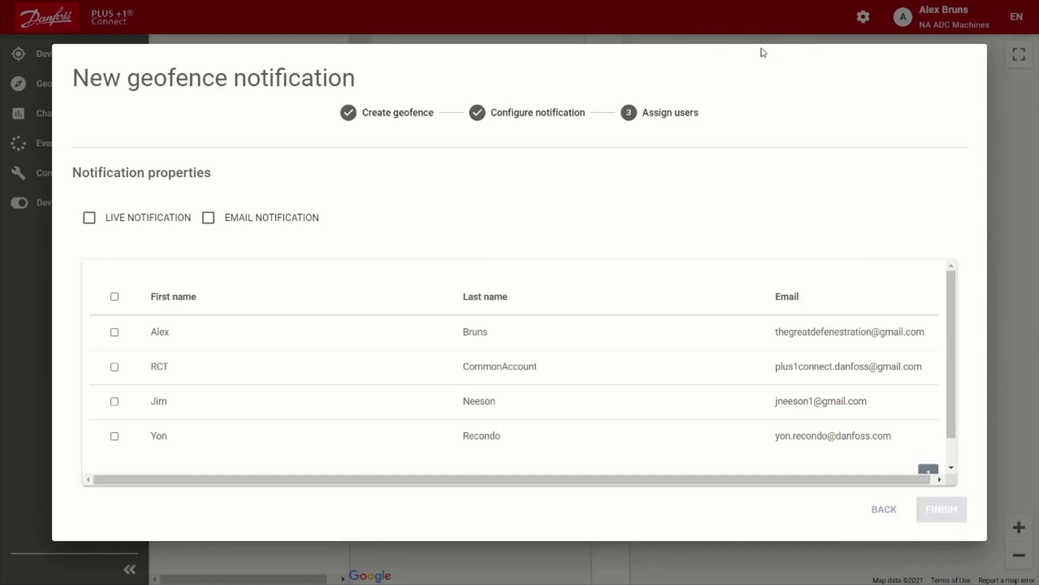
pyautogui.click(90, 219)
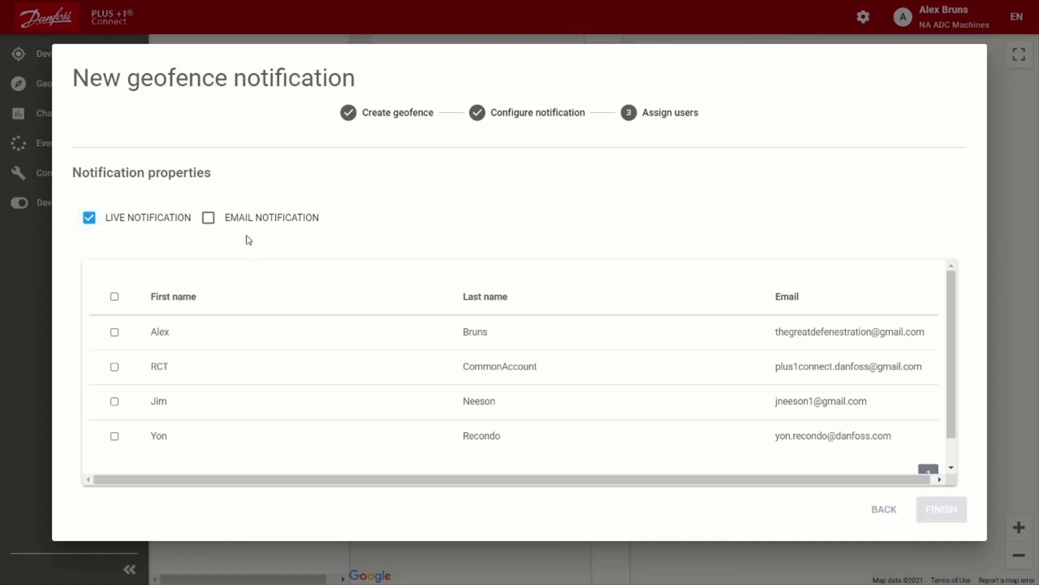
pyautogui.click(210, 221)
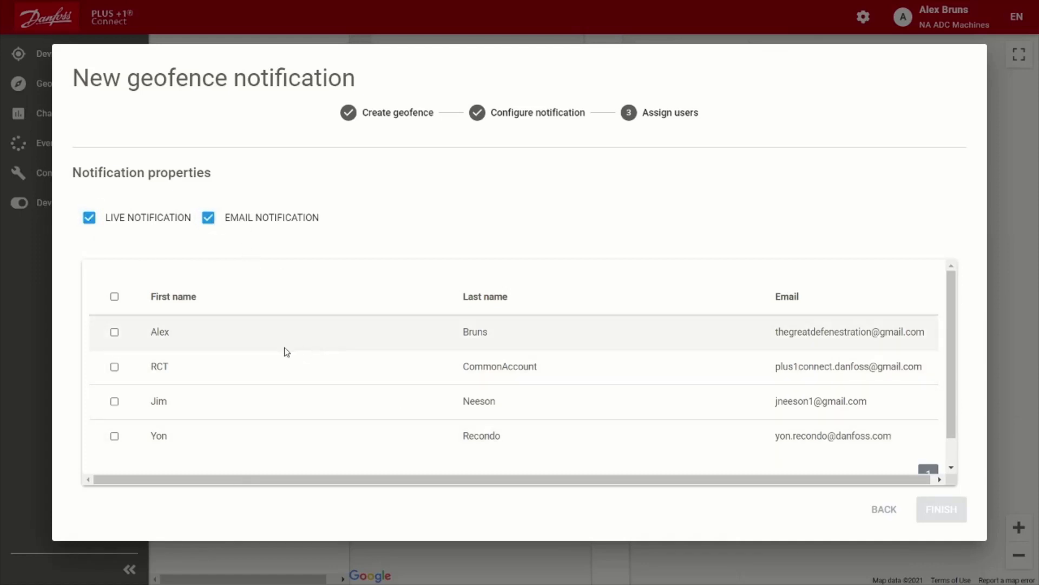
pyautogui.click(114, 332)
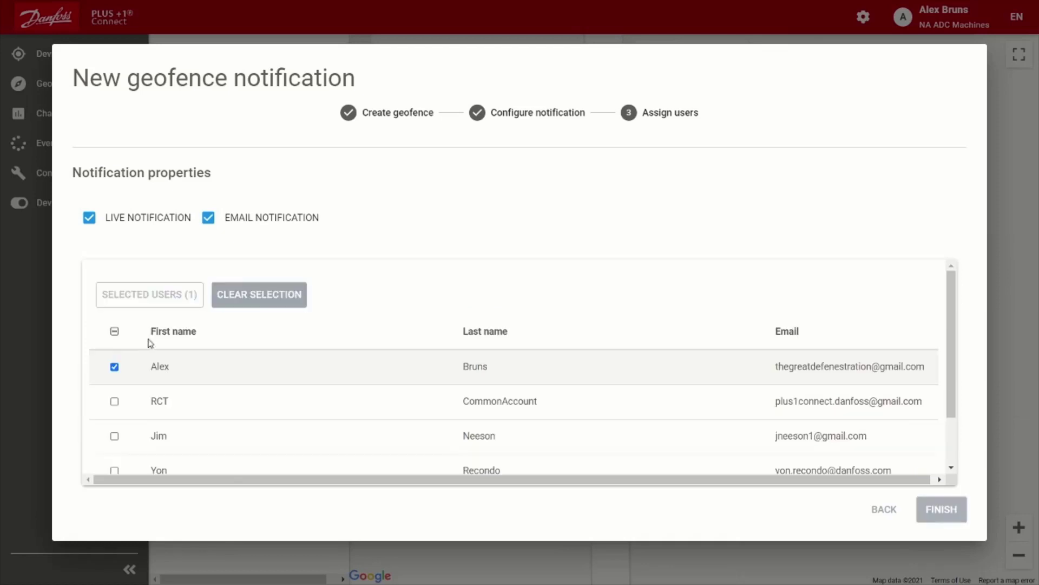
pyautogui.click(943, 510)
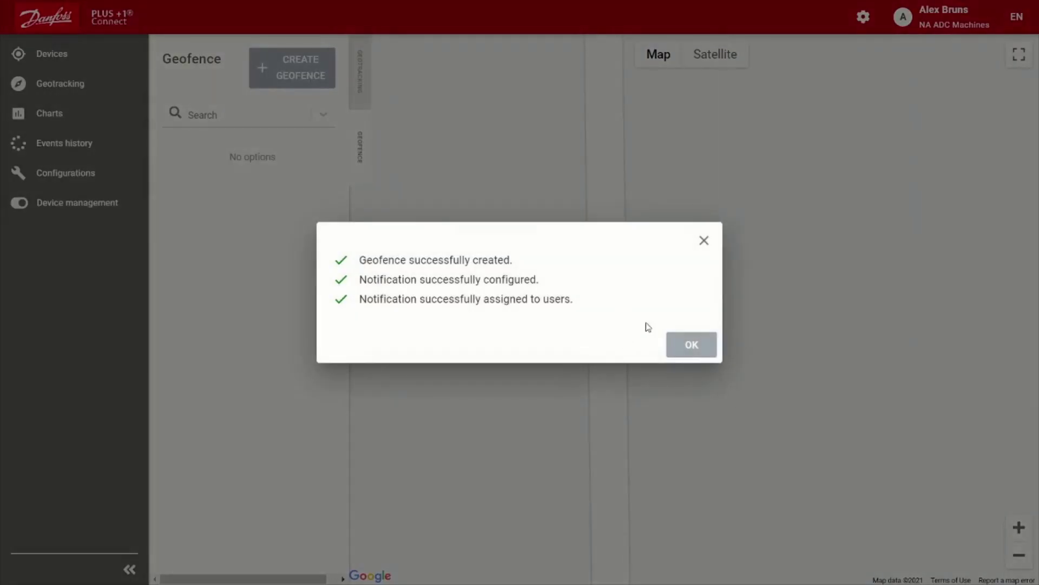
# Dismiss the success message and zoom out to see Star Fence on the map.
pyautogui.click(688, 353)
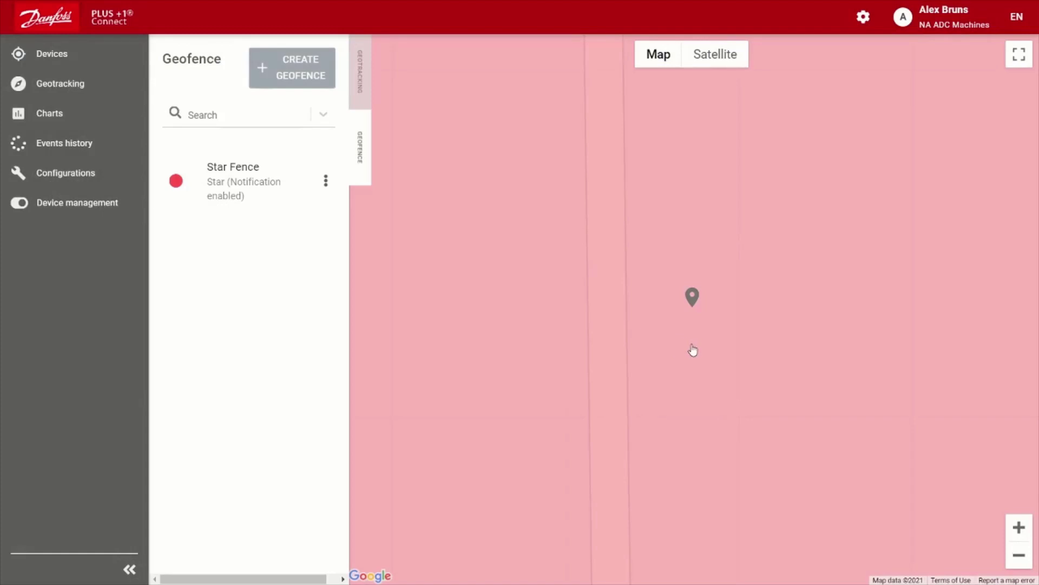
pyautogui.scroll(-4, 688, 352)
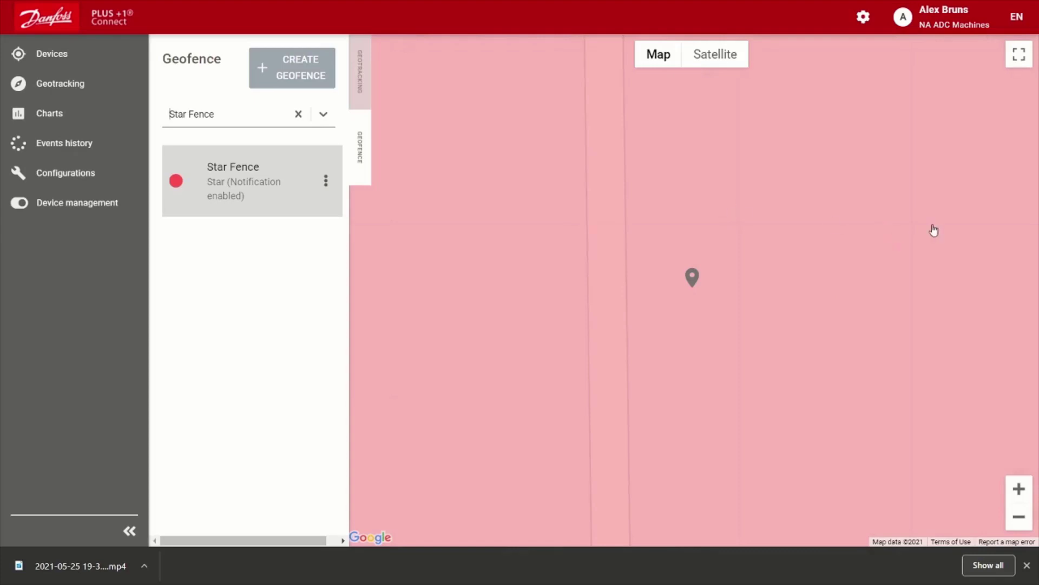
# Make Danfoss Default Group the active group and open its Groups page.
pyautogui.click(60, 55)
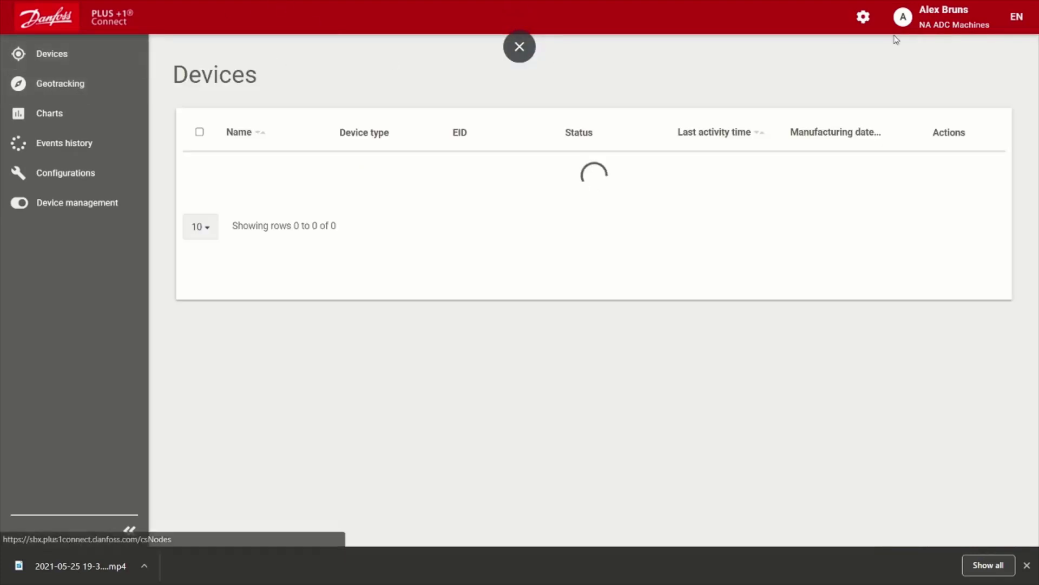
pyautogui.click(937, 29)
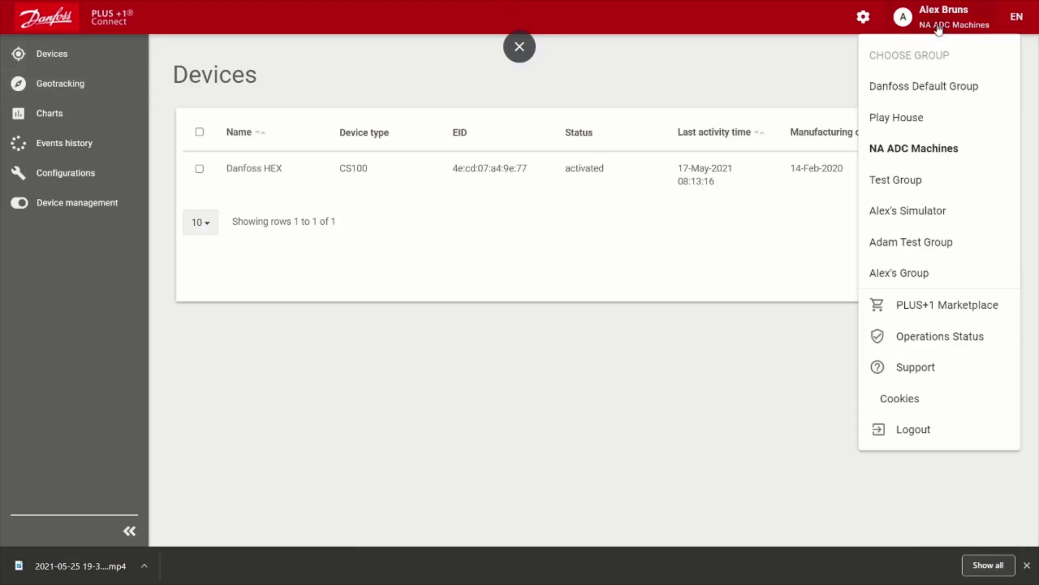
pyautogui.click(920, 87)
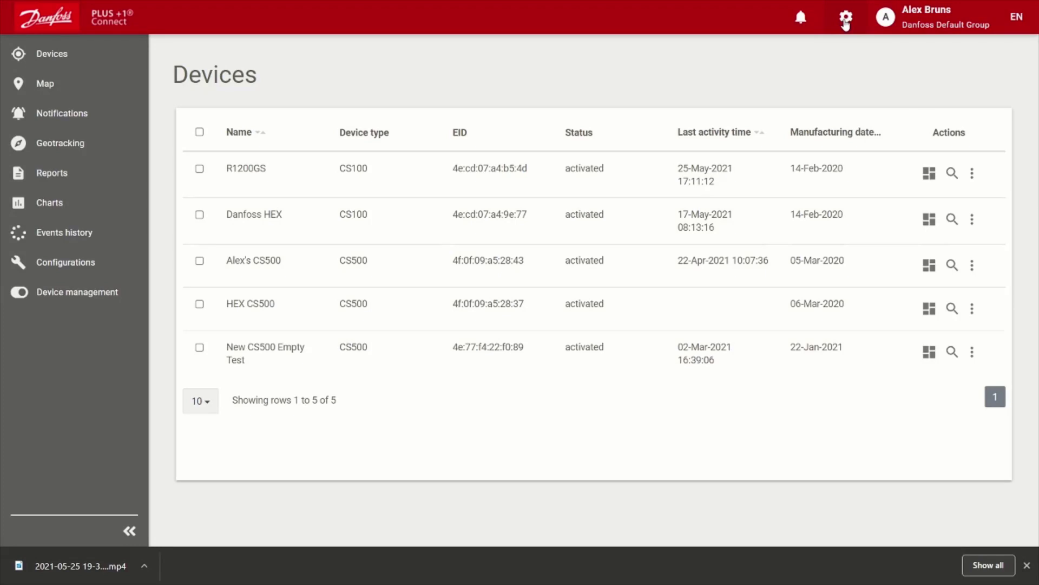
pyautogui.click(846, 21)
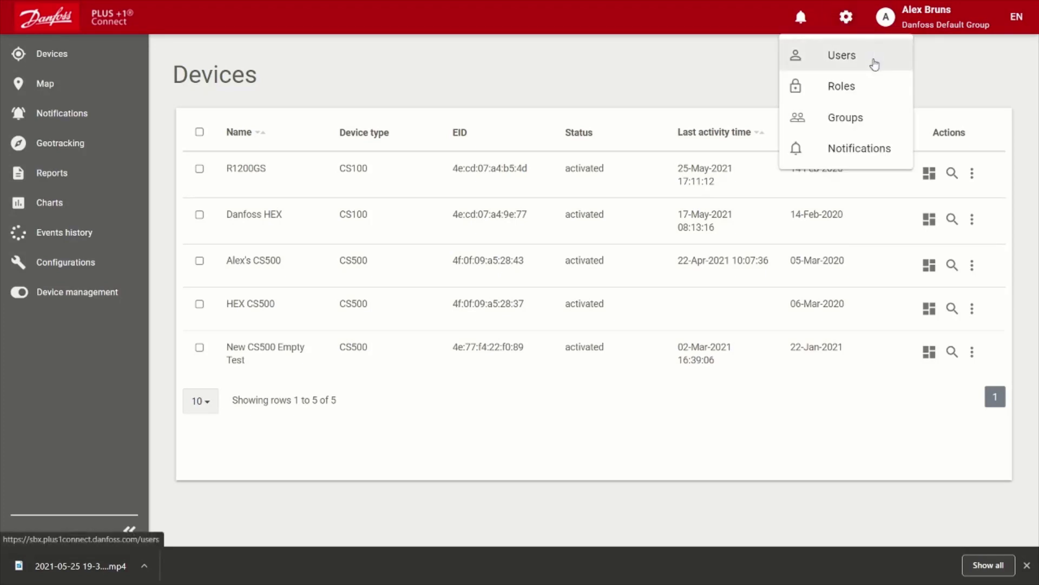
pyautogui.click(867, 117)
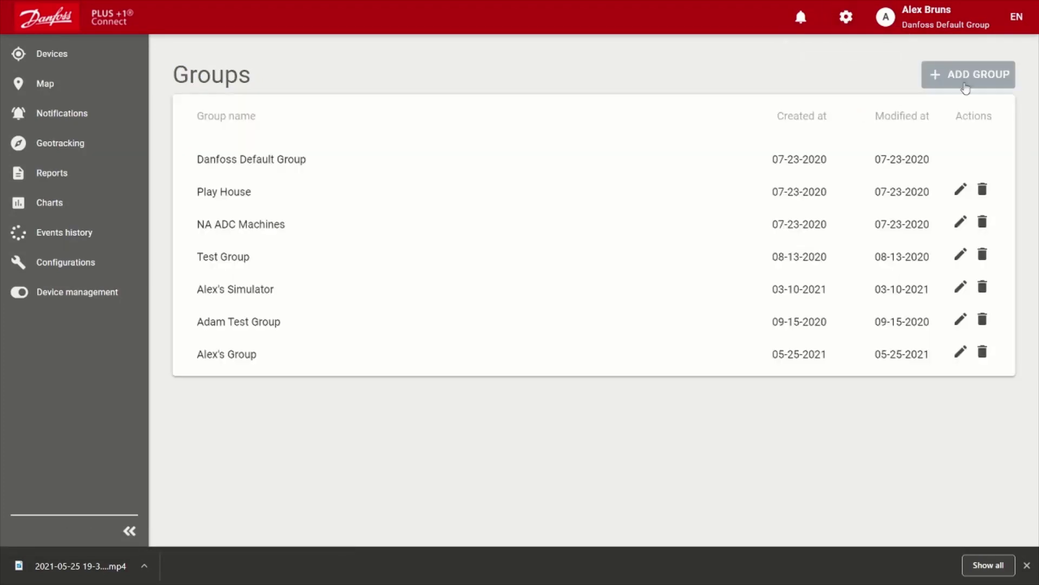
# Create a group named 'Child Group' with Danfoss Default Group as its parent.
pyautogui.click(963, 81)
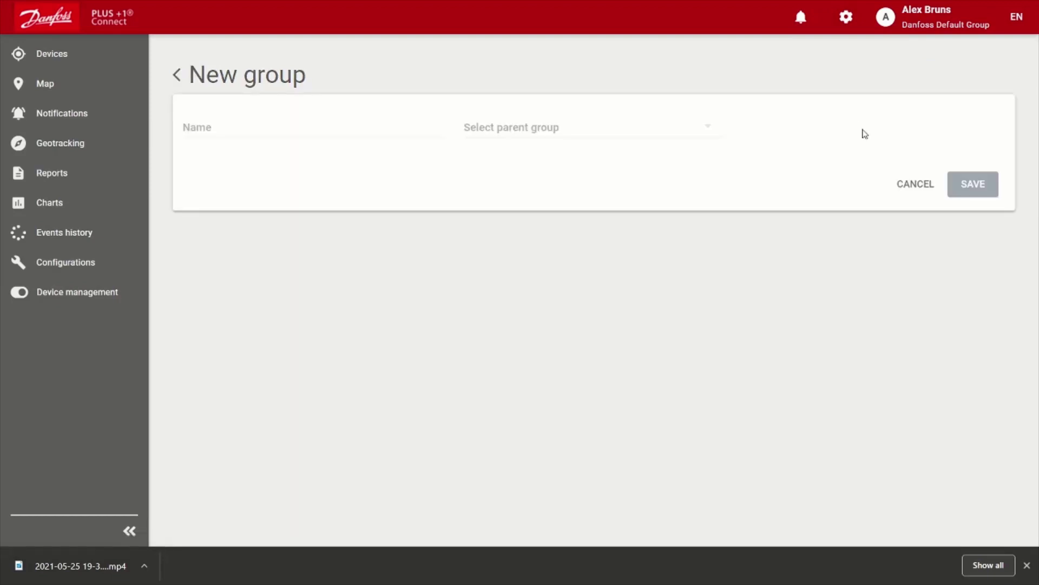
pyautogui.click(353, 131)
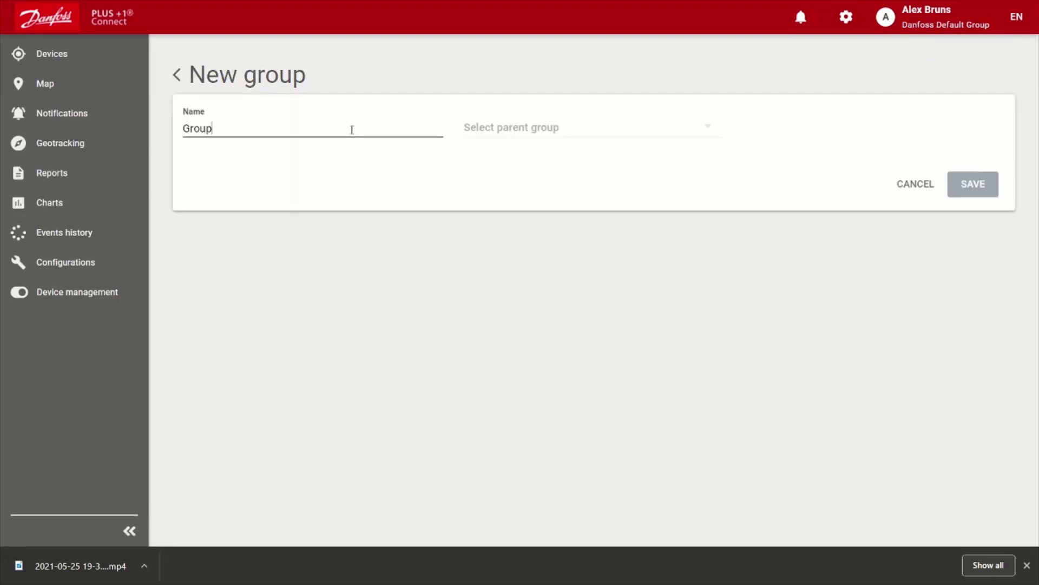
pyautogui.write('Child')
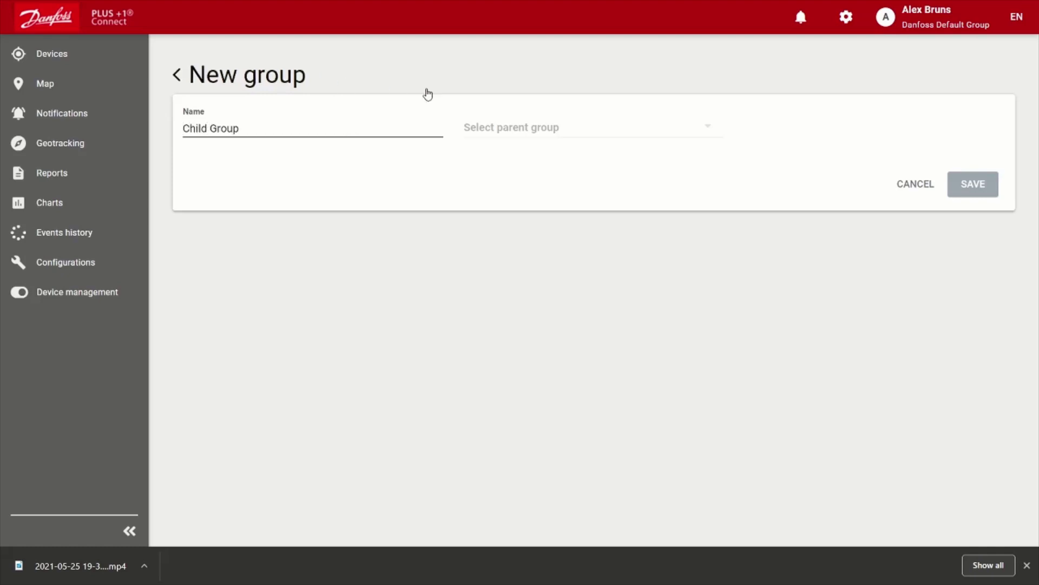
pyautogui.click(529, 129)
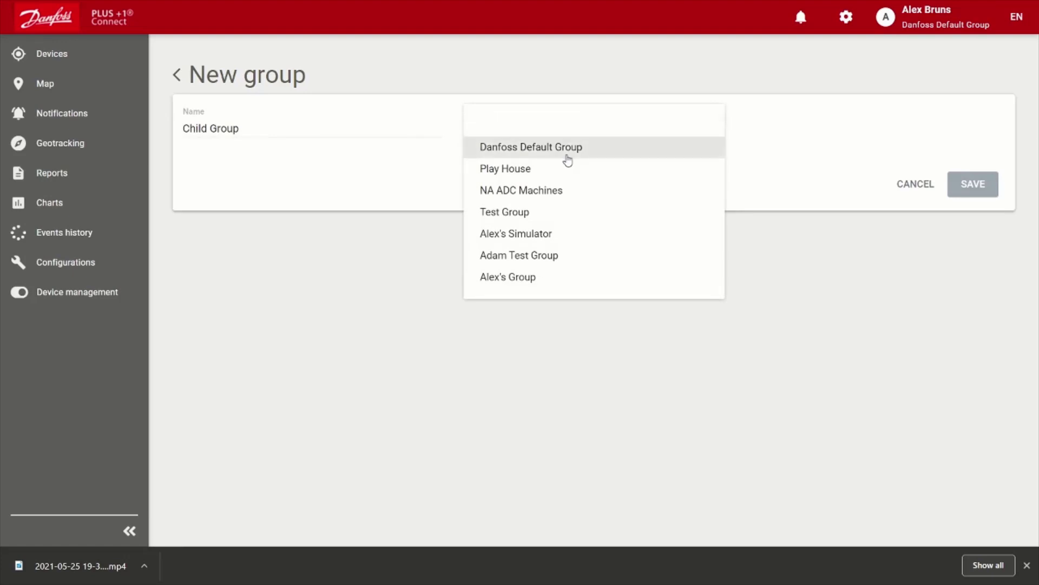
pyautogui.click(566, 154)
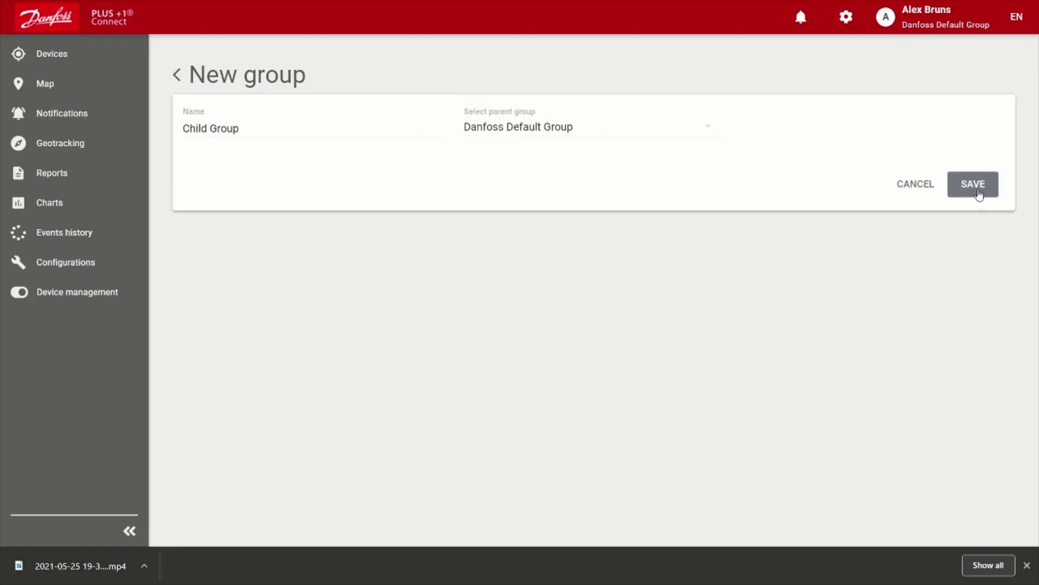
pyautogui.click(977, 193)
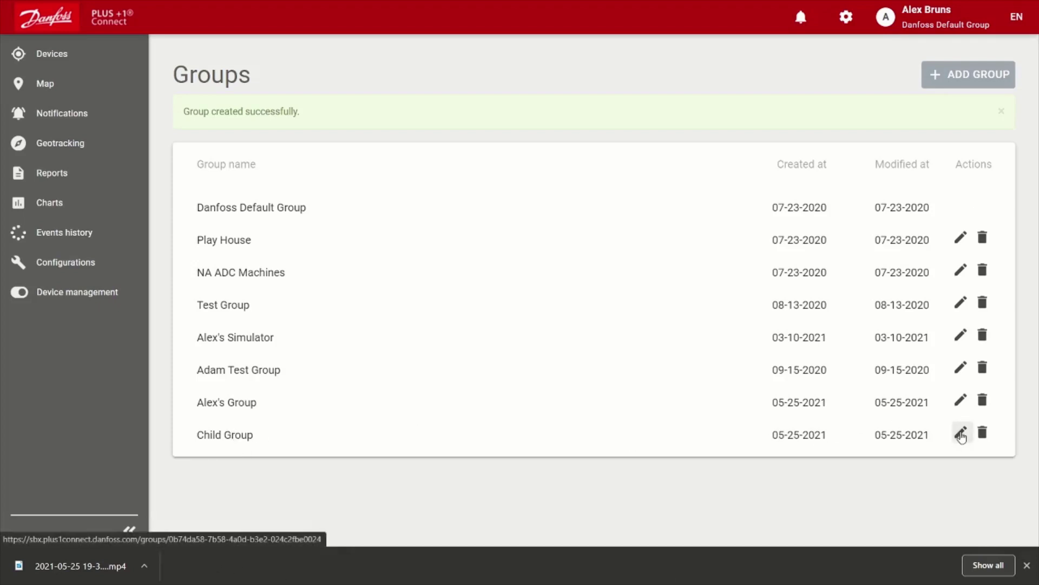
# Assign device R1200GS from Danfoss Default Group to Child Group, then return to Devices.
pyautogui.click(961, 435)
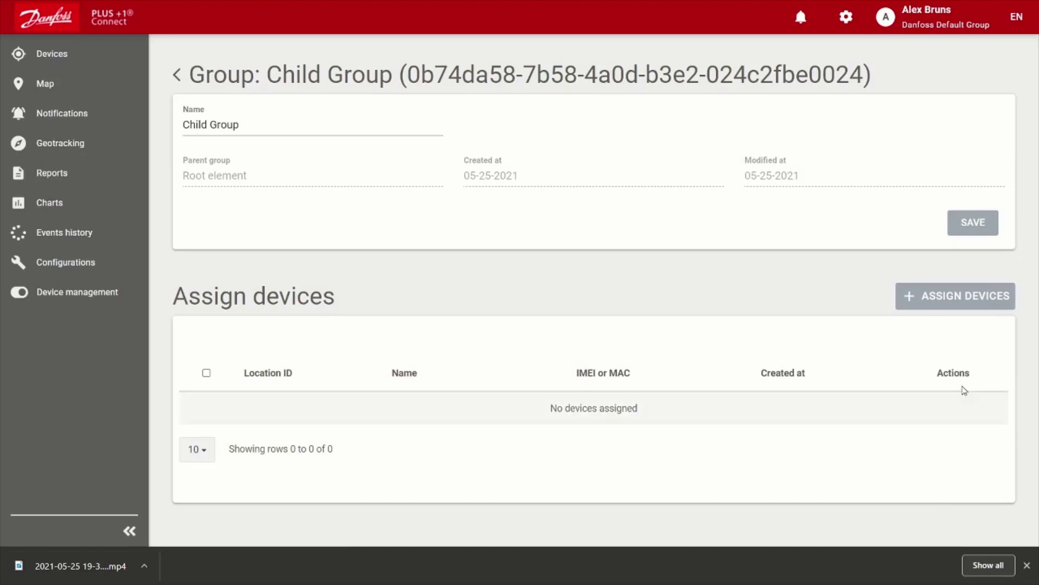
pyautogui.click(965, 301)
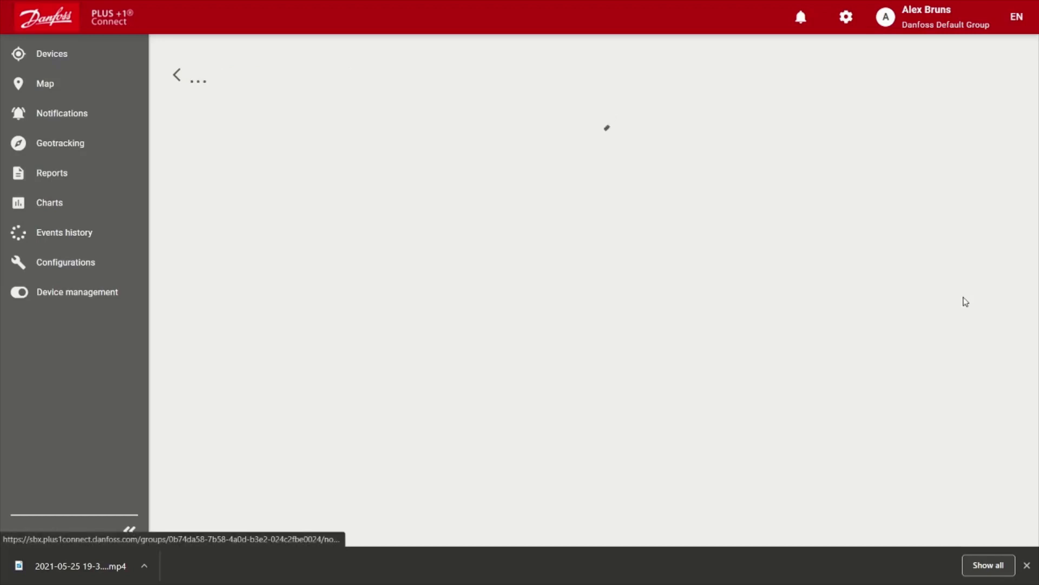
pyautogui.click(492, 173)
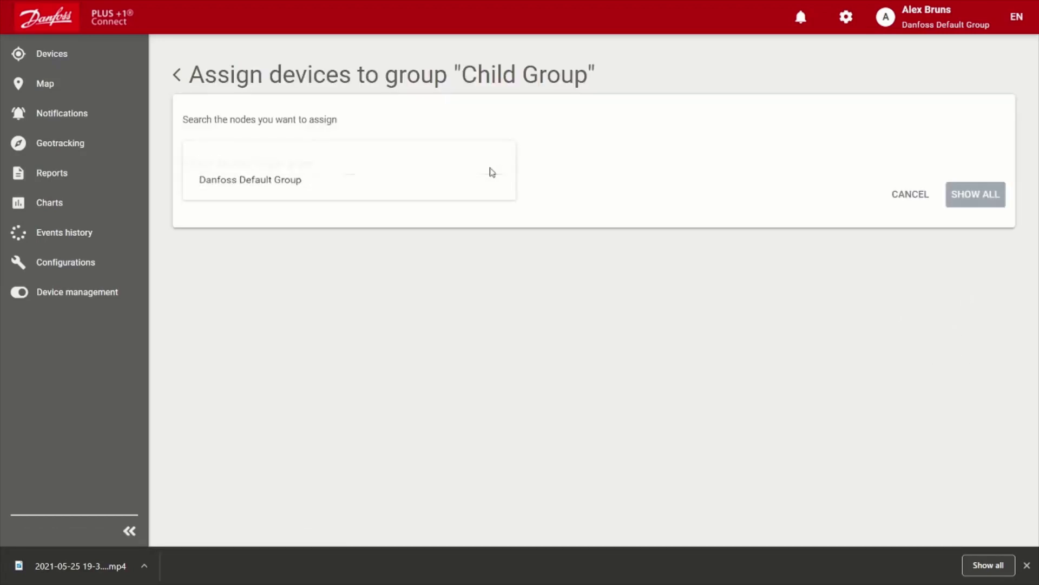
pyautogui.click(348, 191)
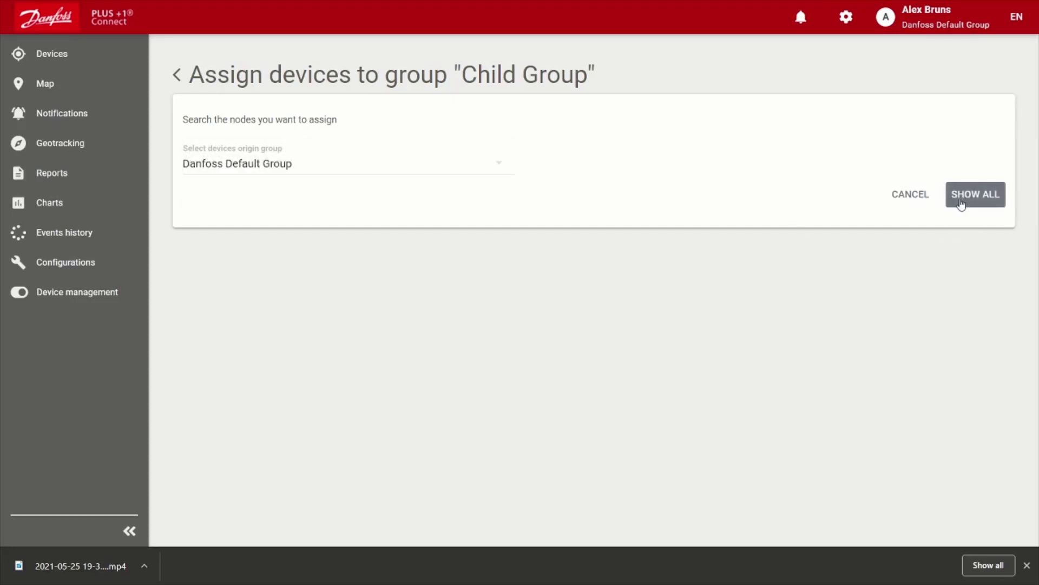
pyautogui.click(961, 203)
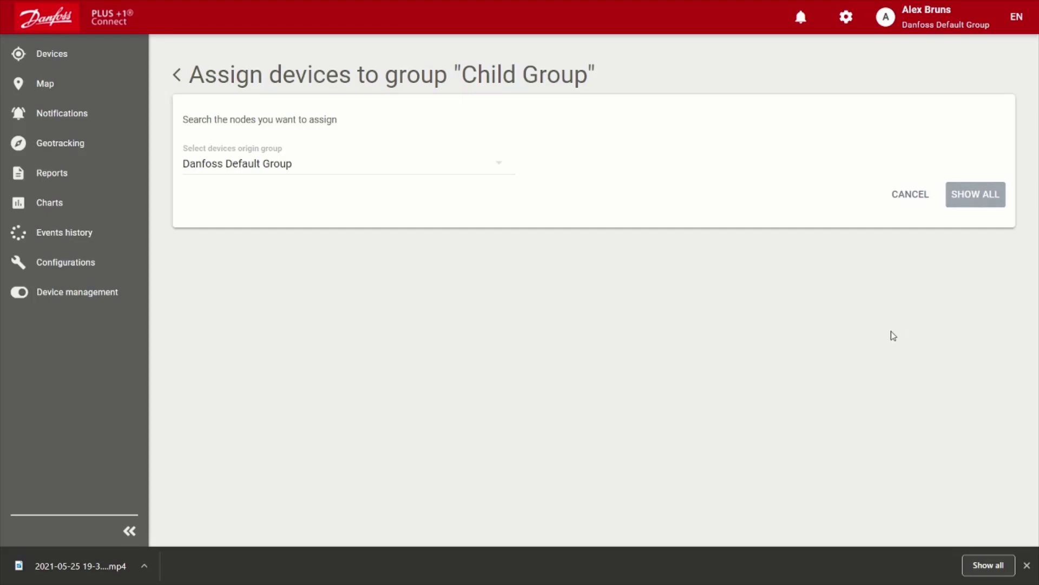
pyautogui.scroll(-2, 853, 341)
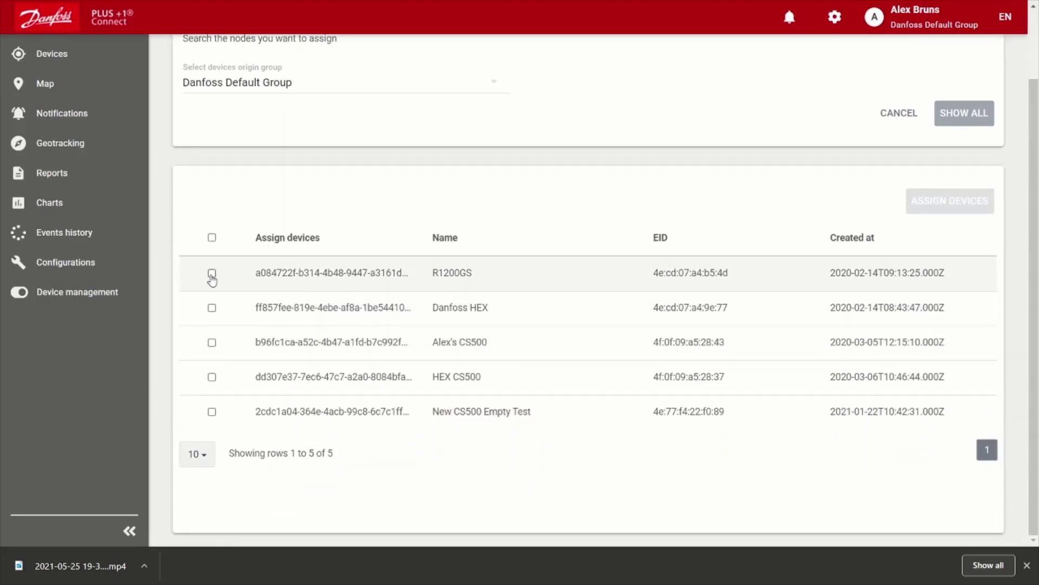
pyautogui.click(211, 274)
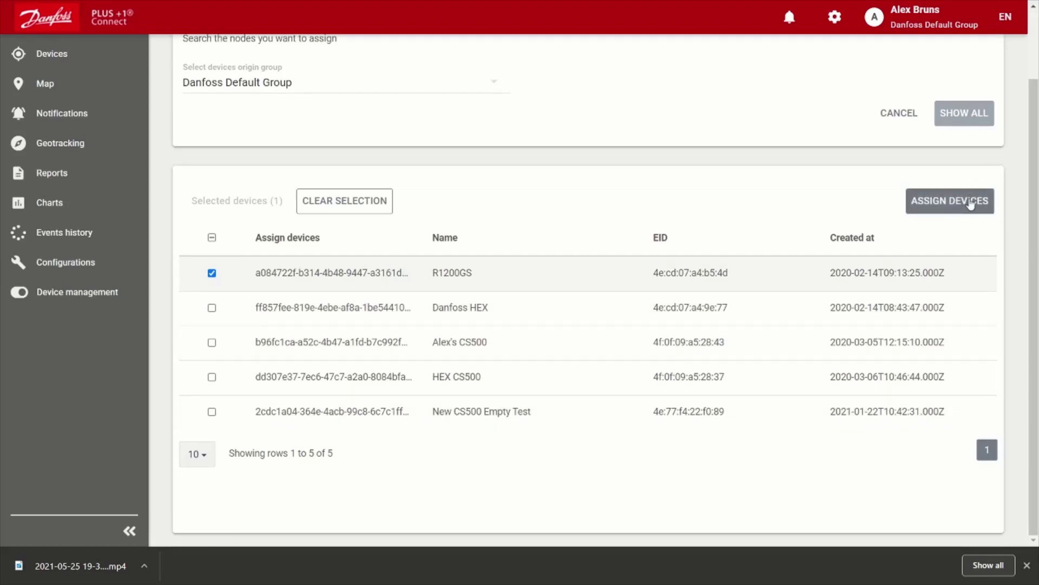
pyautogui.click(970, 201)
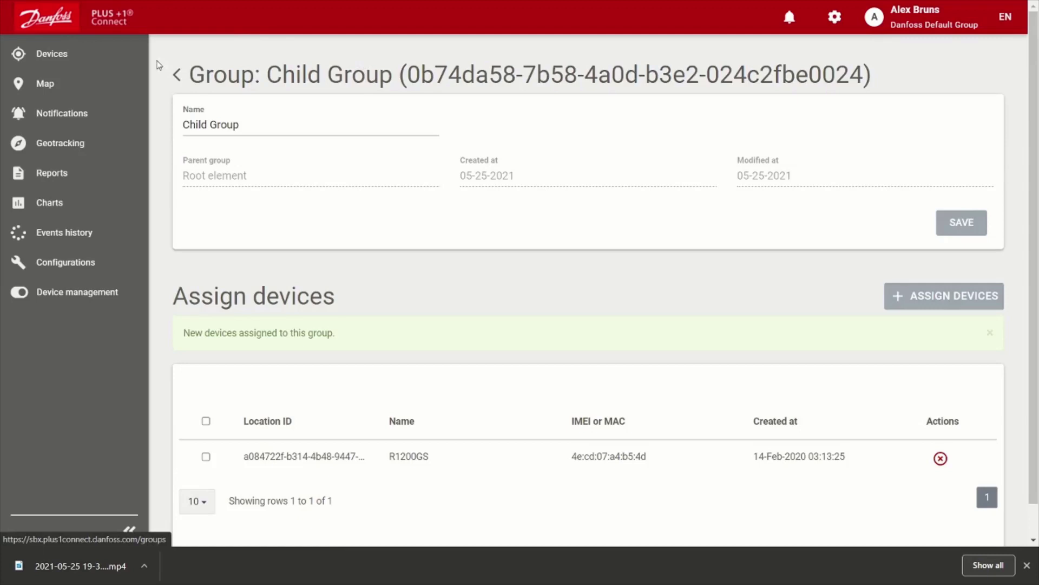
pyautogui.click(79, 56)
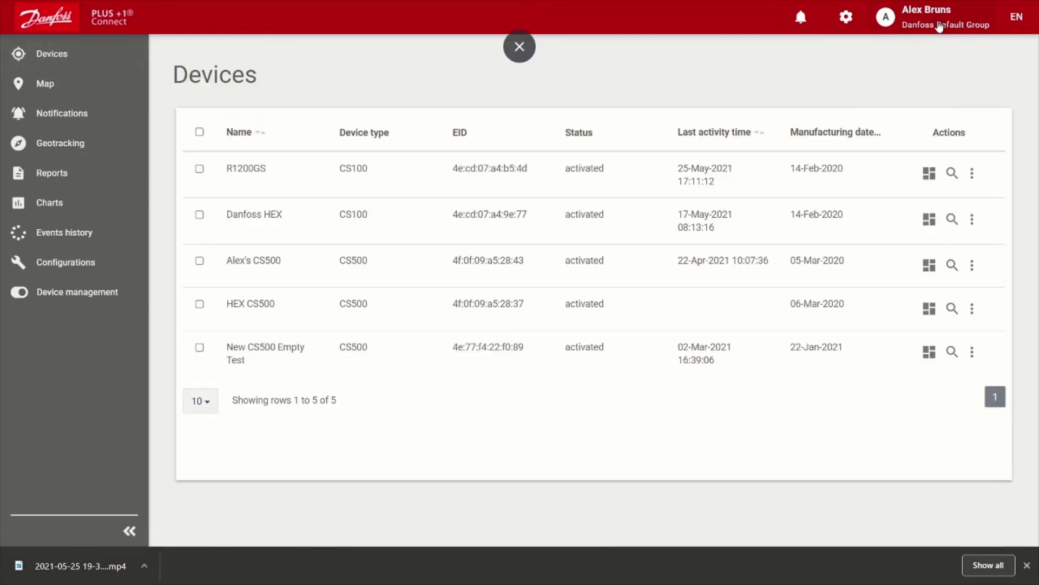
# Switch the active group to Child Group so only R1200GS is listed.
pyautogui.click(942, 24)
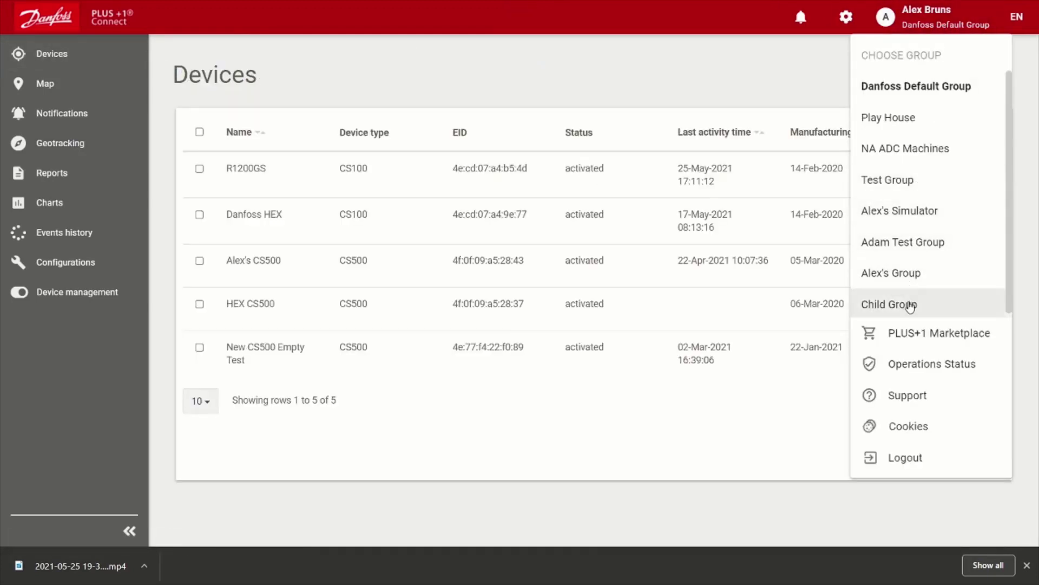
pyautogui.click(910, 305)
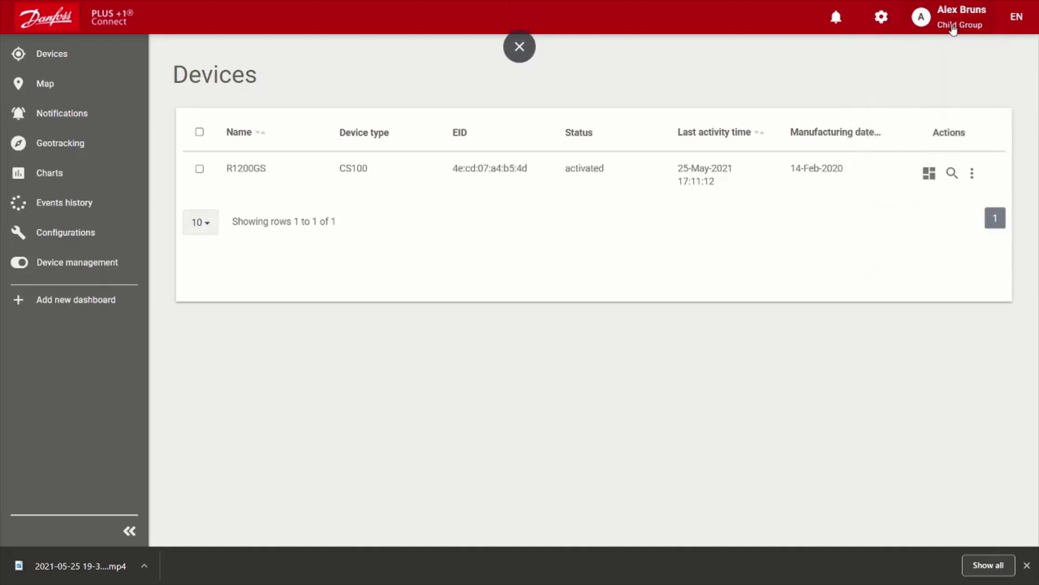
pyautogui.click(882, 17)
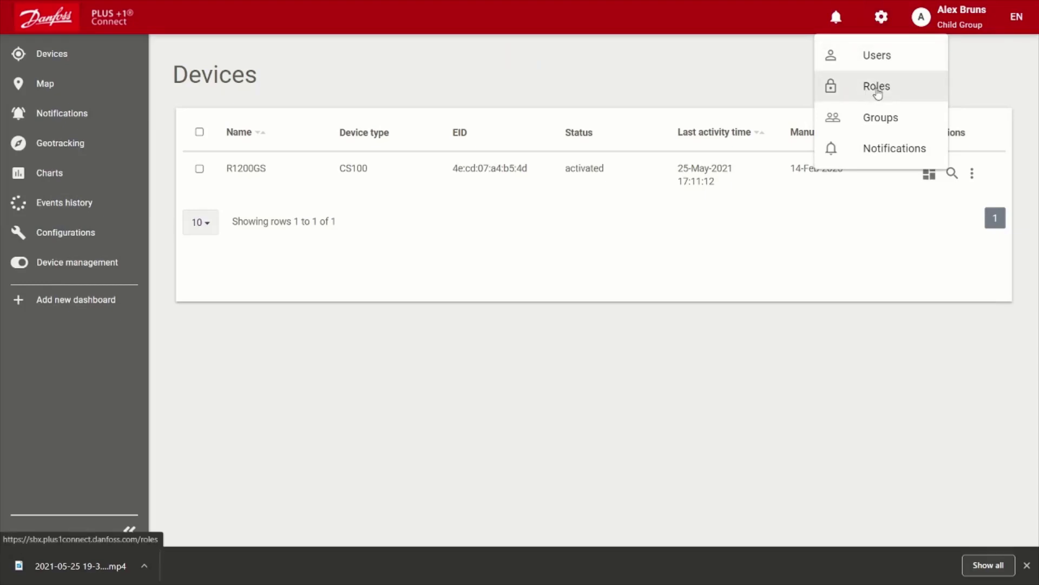
# Start a new role on the Roles page named 'Example Role'.
pyautogui.click(878, 87)
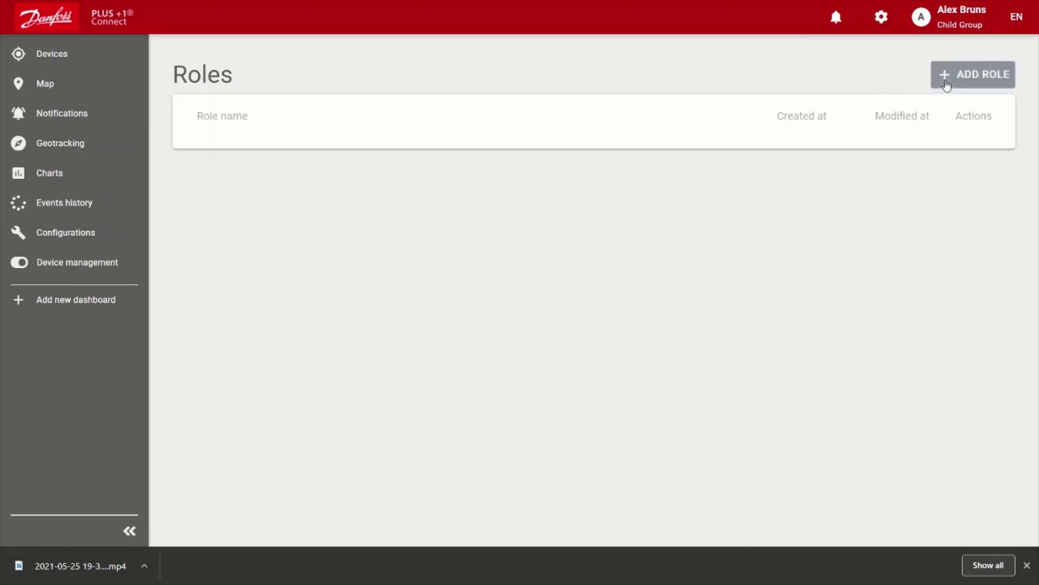
pyautogui.click(971, 85)
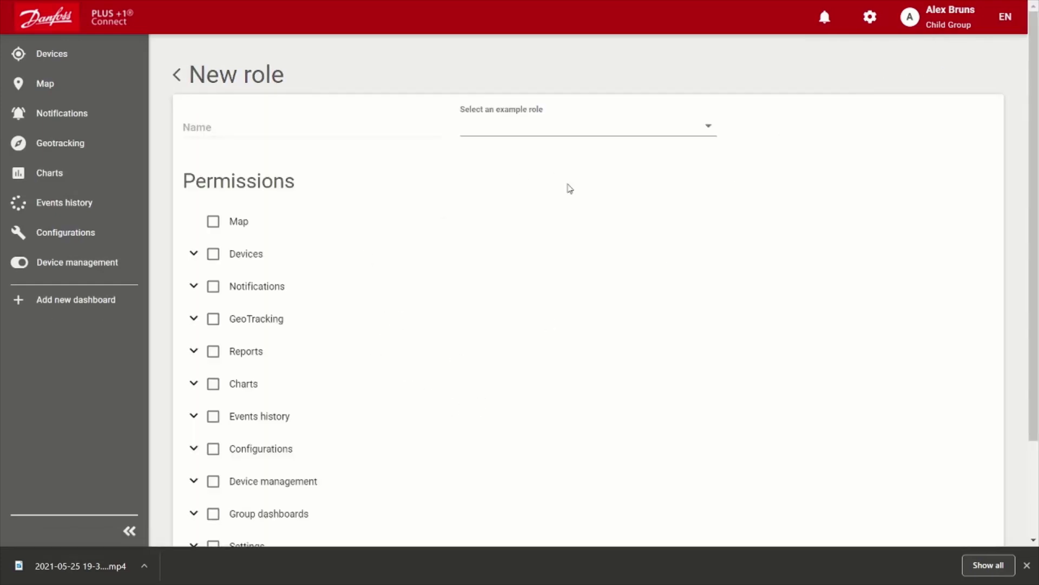
pyautogui.scroll(-2, 568, 190)
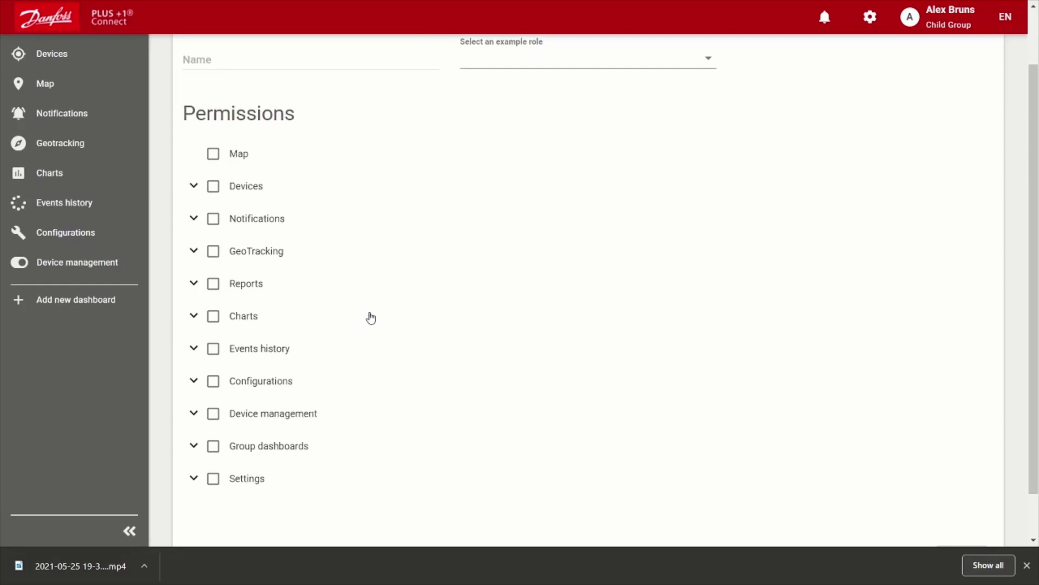
pyautogui.scroll(2, 371, 318)
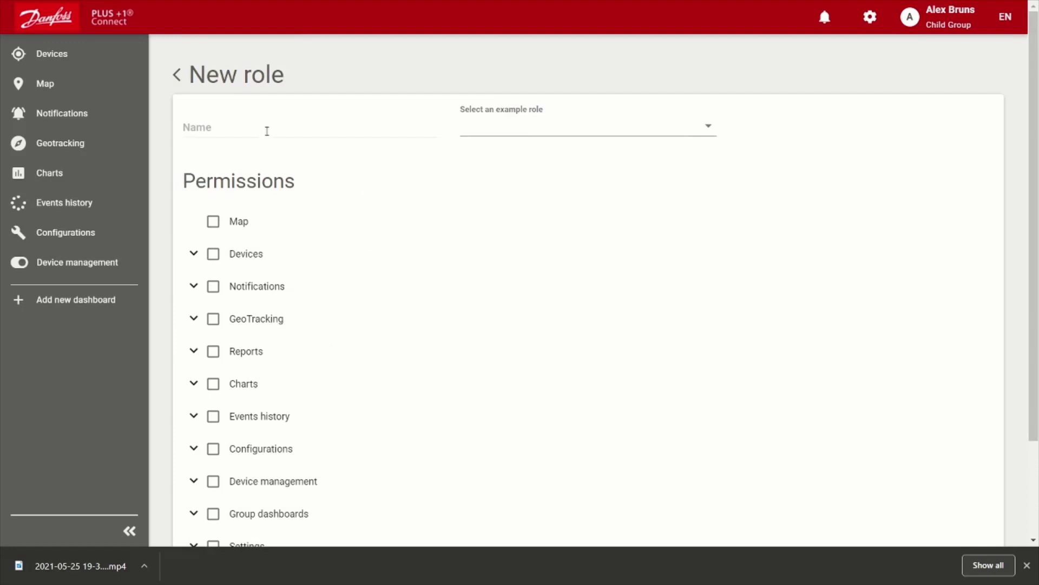
pyautogui.click(266, 131)
pyautogui.write('Example Role')
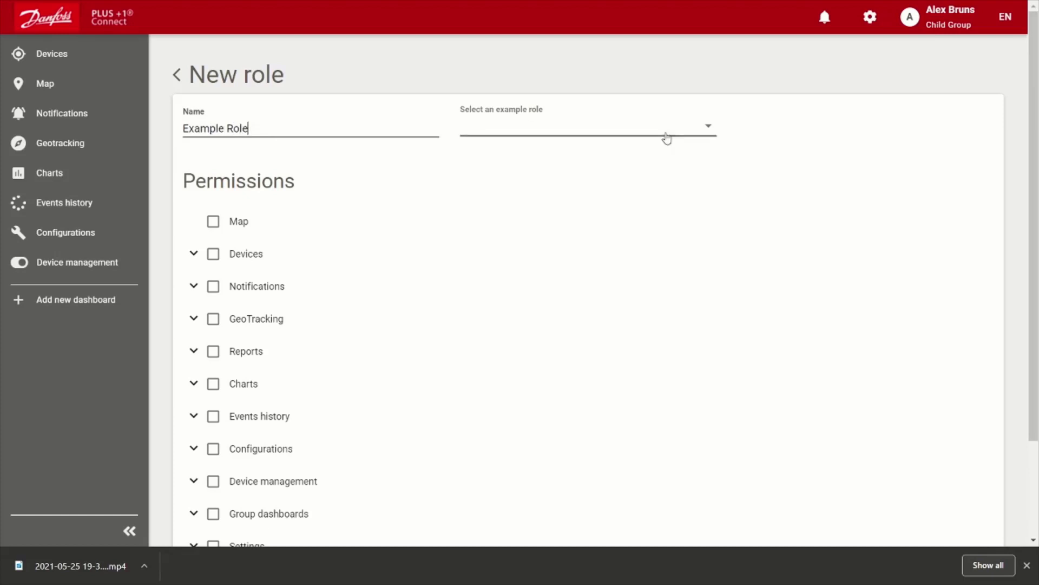
# Base Example Role on Admin_Everything permissions, save it, and go to Users.
pyautogui.click(667, 133)
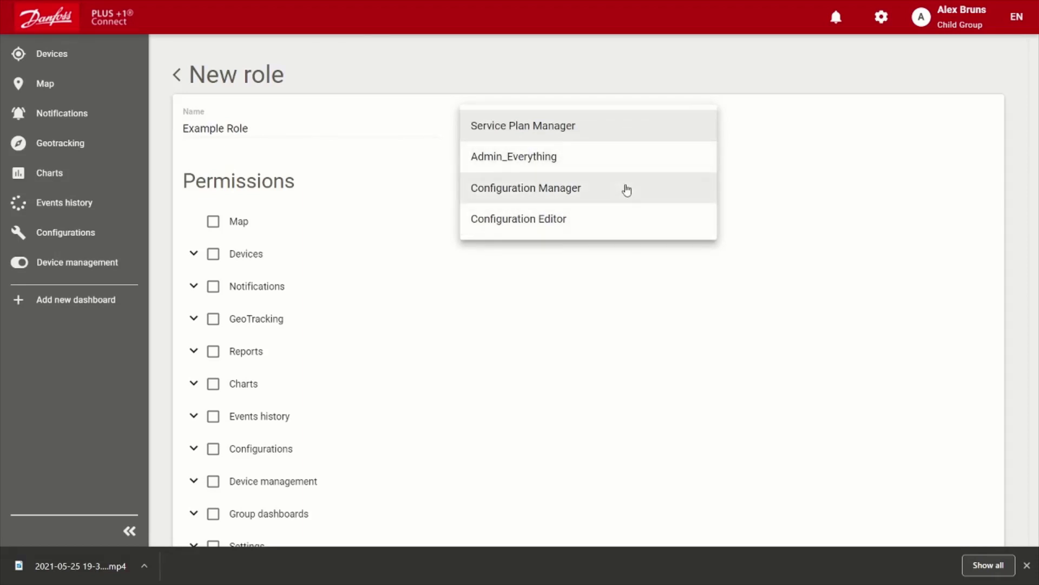
pyautogui.click(588, 161)
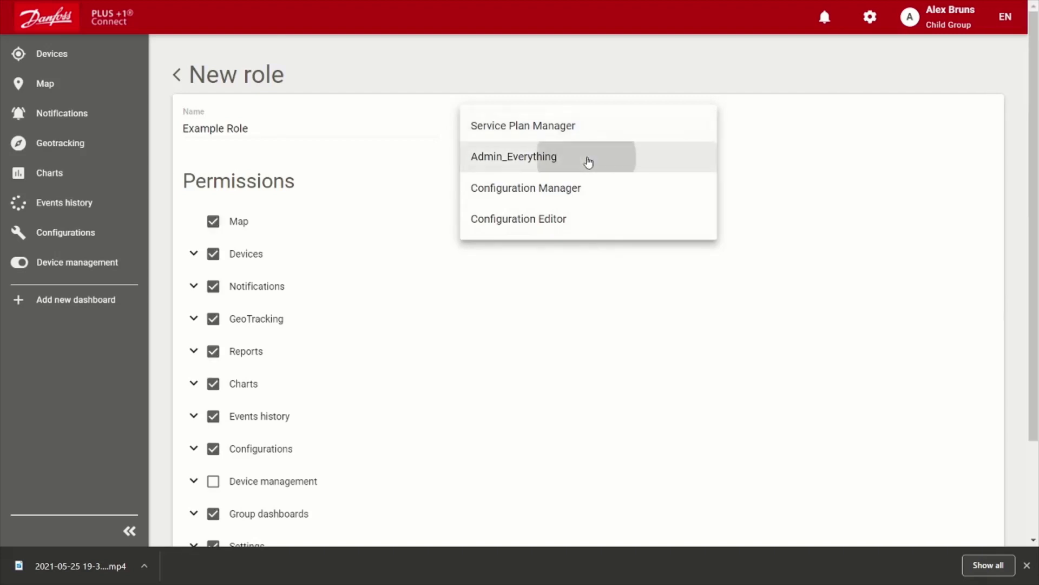
pyautogui.click(723, 331)
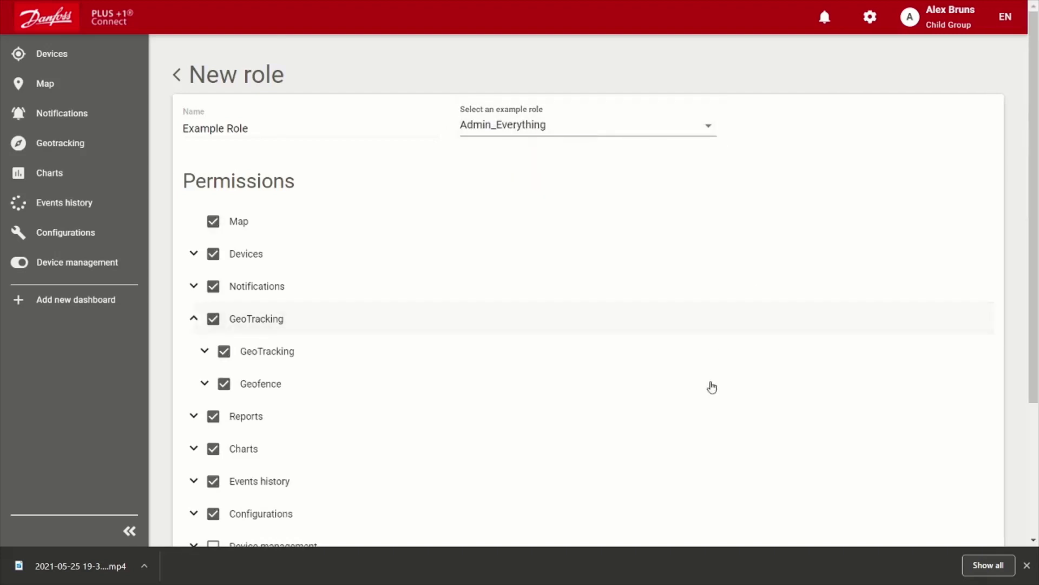
pyautogui.scroll(-4, 323, 158)
pyautogui.scroll(3, 427, 314)
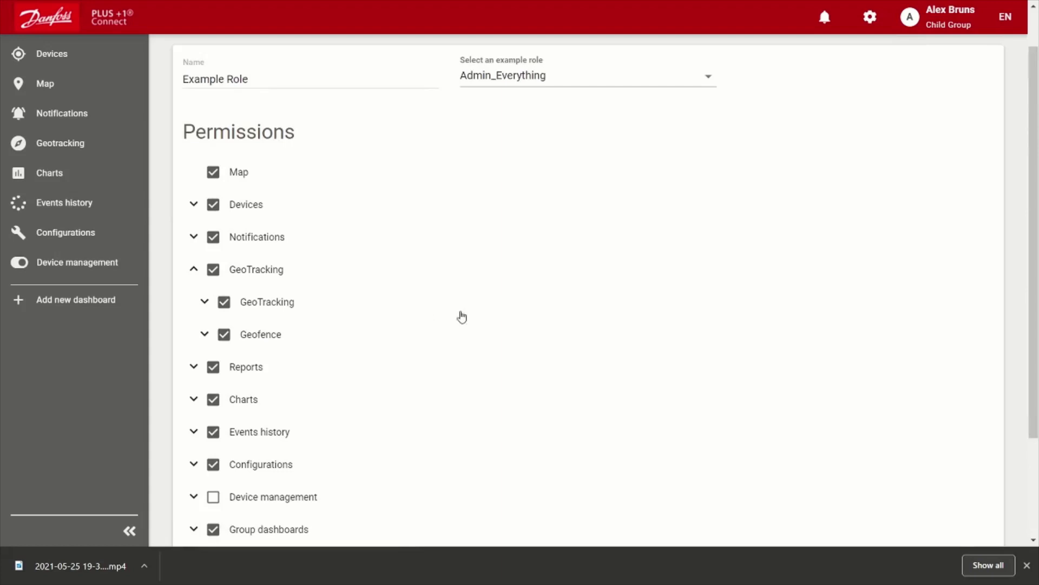
pyautogui.scroll(-3, 520, 329)
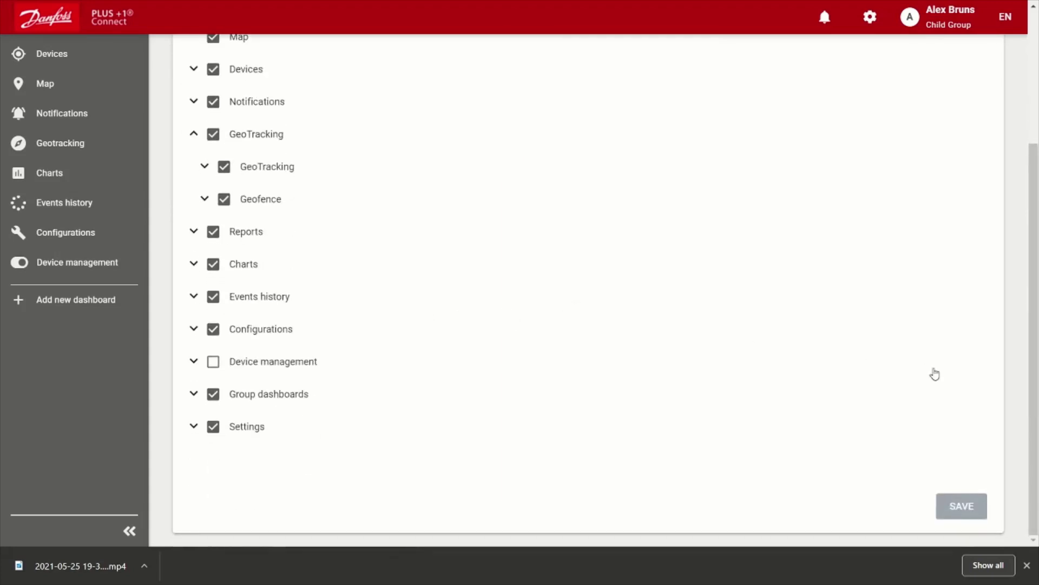
pyautogui.click(957, 505)
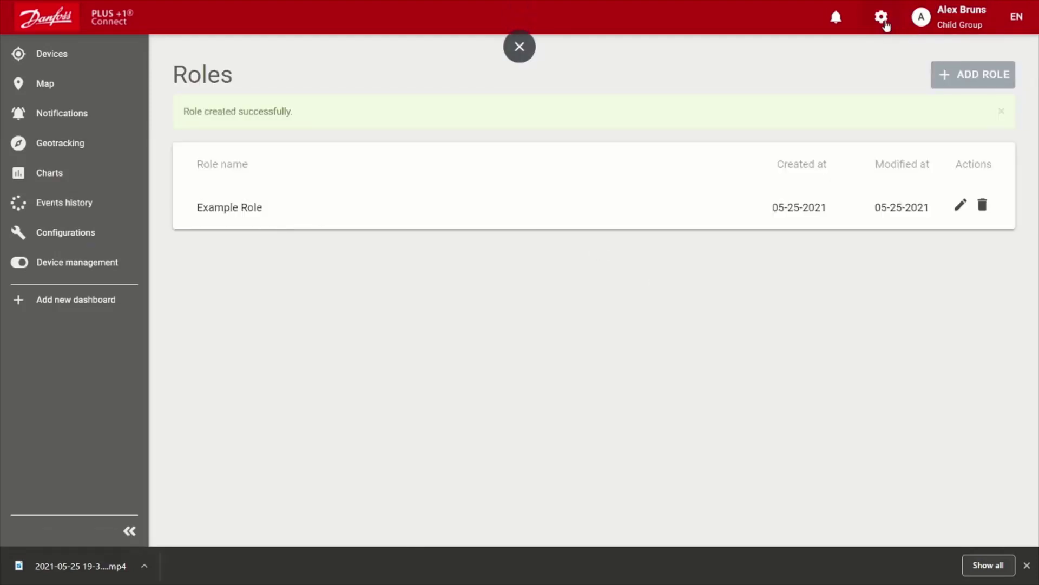
pyautogui.click(882, 18)
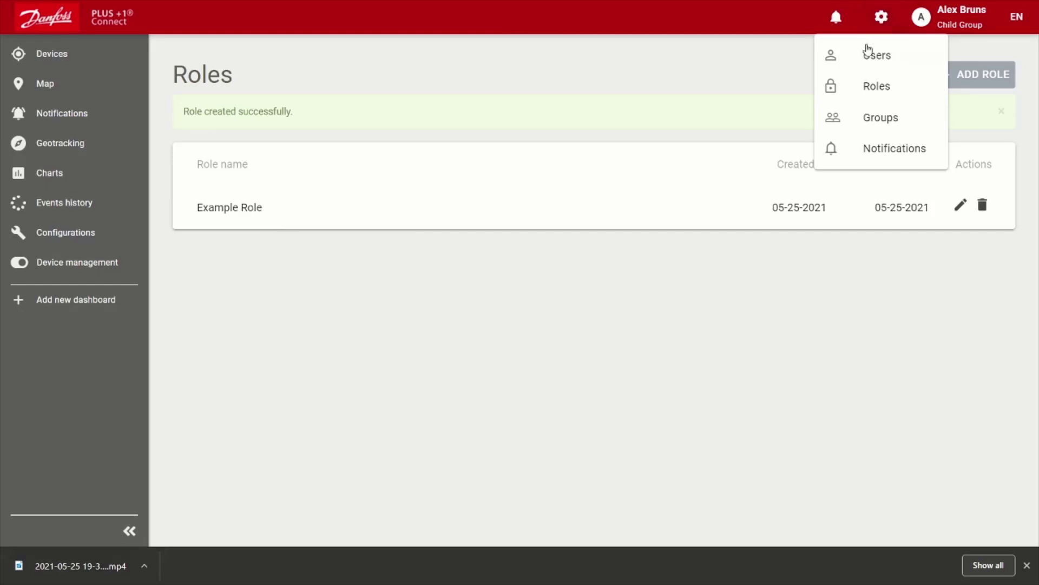
pyautogui.click(870, 54)
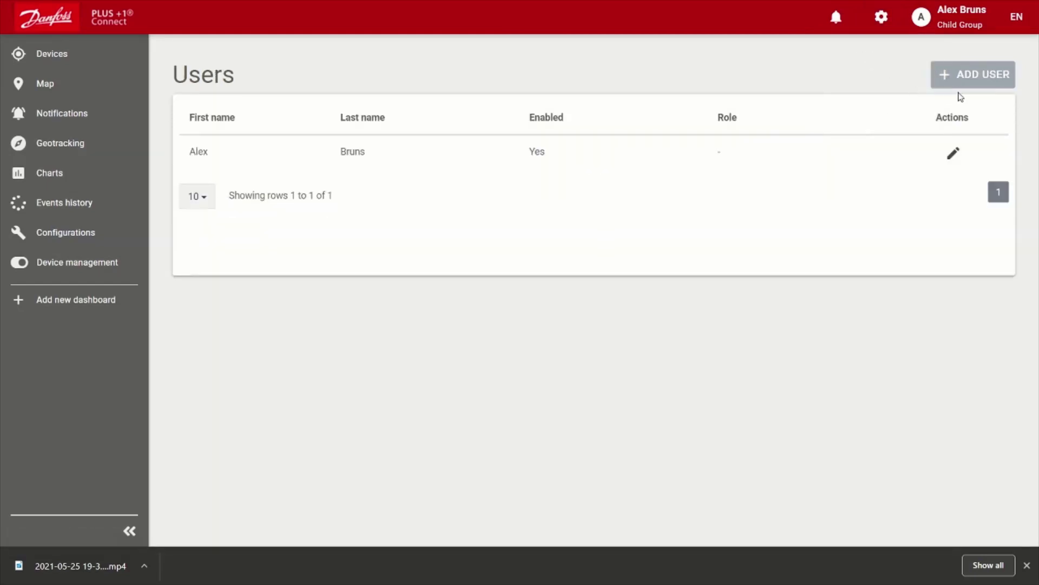
# Begin adding a user to the group, choosing Example Role as the role.
pyautogui.click(954, 79)
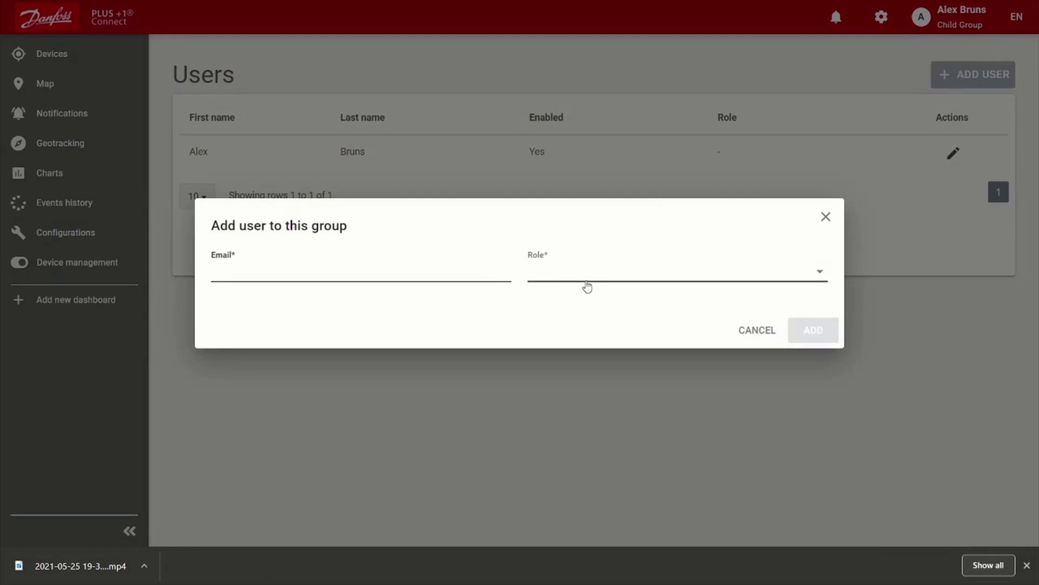
pyautogui.click(454, 269)
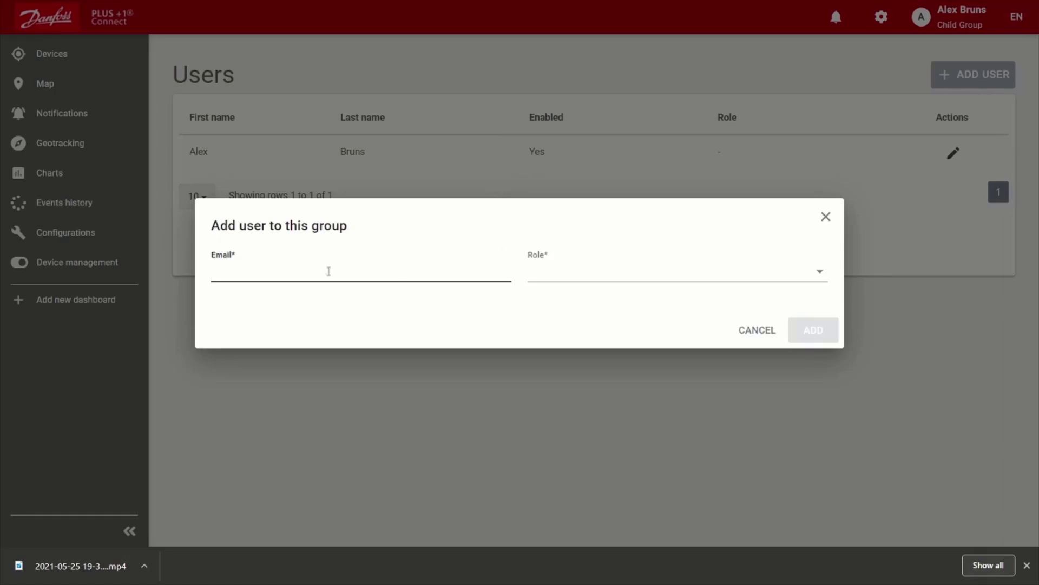
pyautogui.click(710, 271)
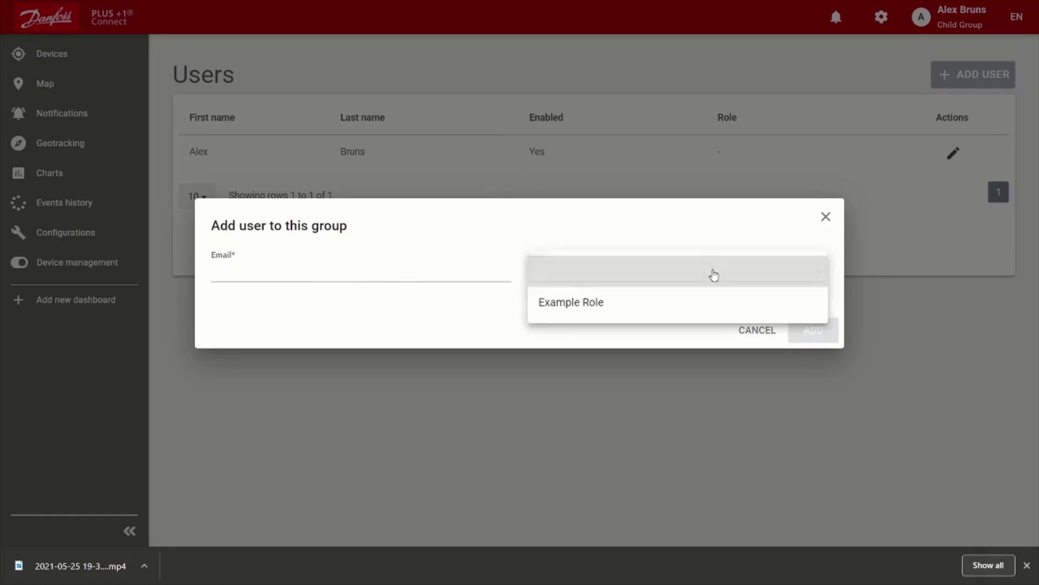
pyautogui.click(641, 309)
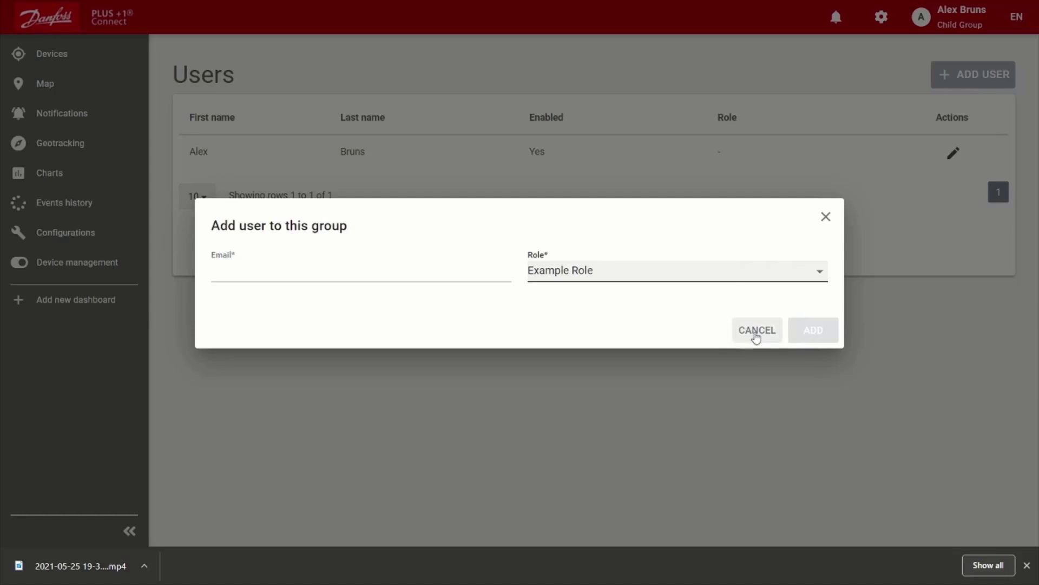
# Cancel the add-user form, switch to Play House, and view its Notifications page.
pyautogui.click(824, 218)
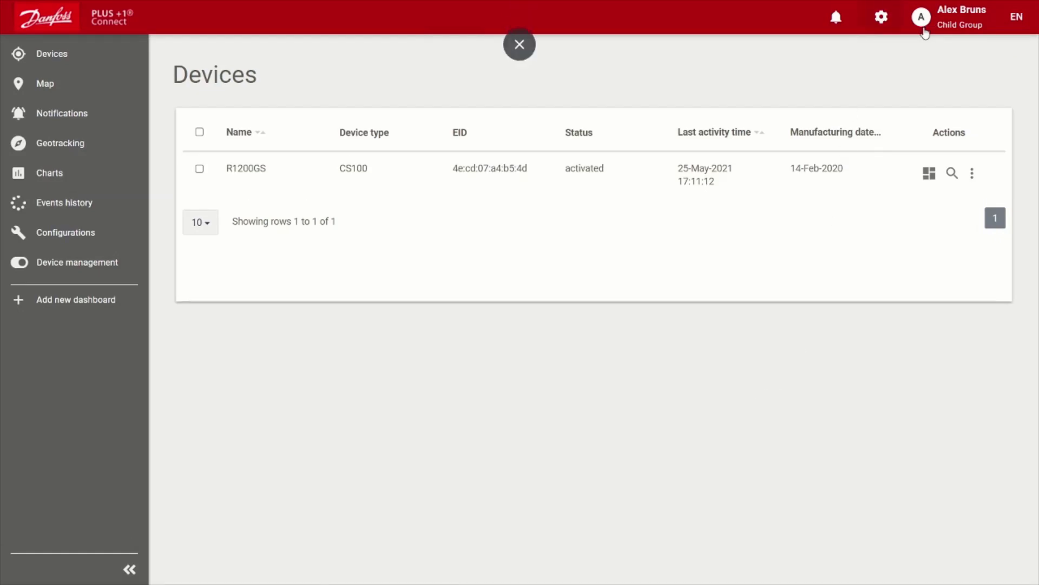
pyautogui.click(927, 26)
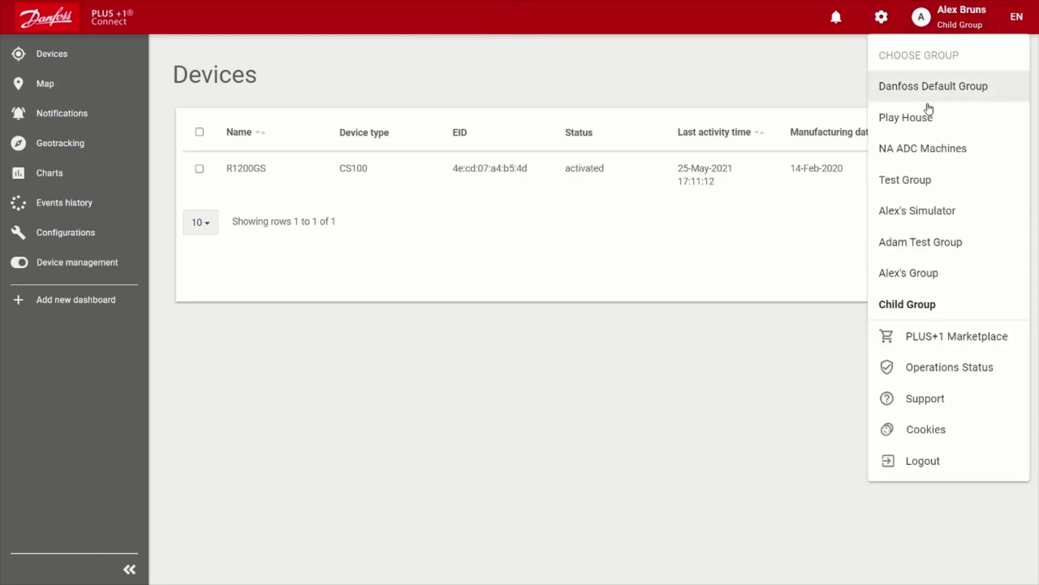
pyautogui.click(919, 115)
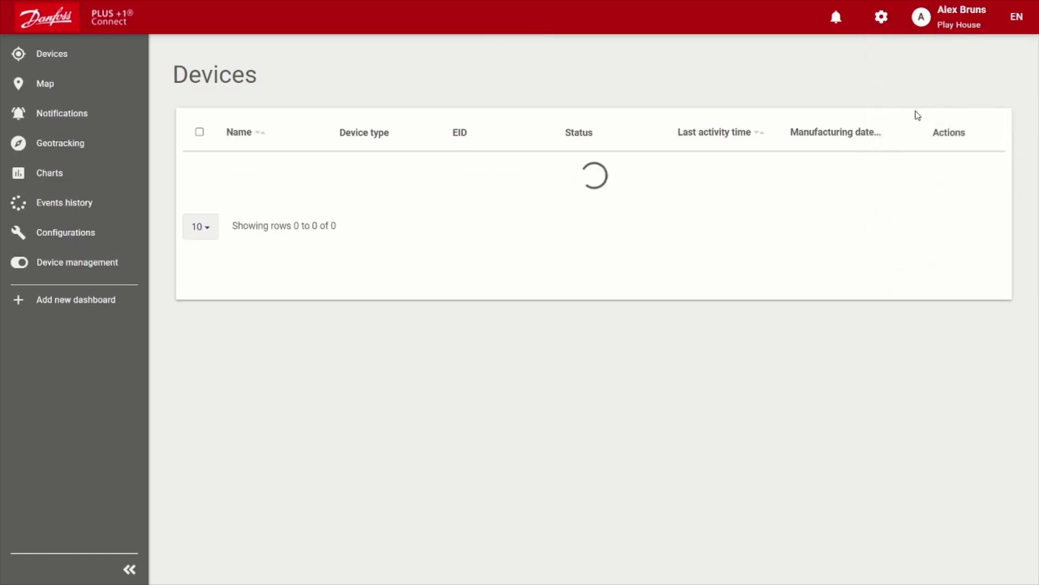
pyautogui.click(883, 20)
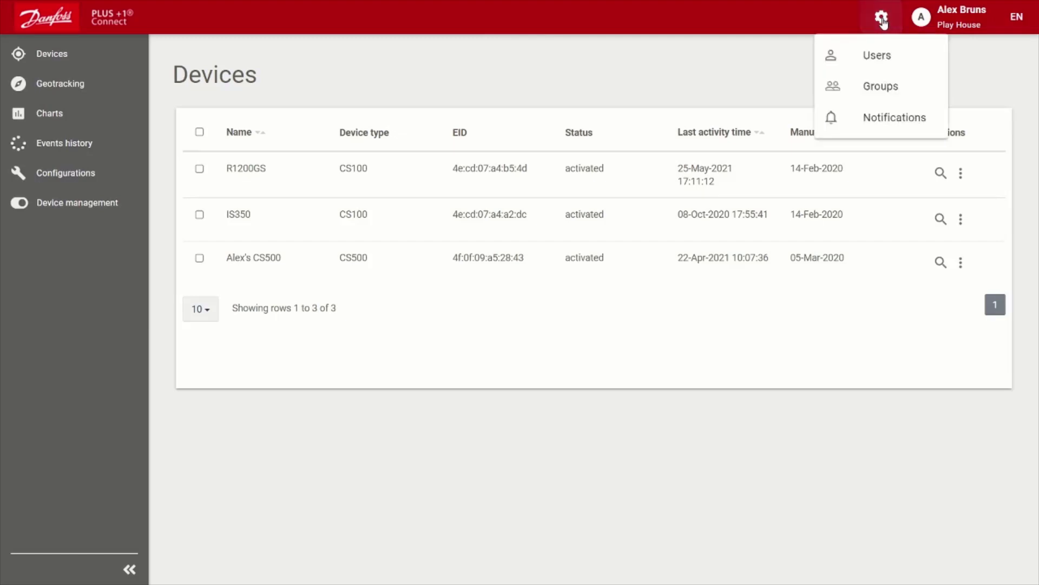
pyautogui.click(903, 119)
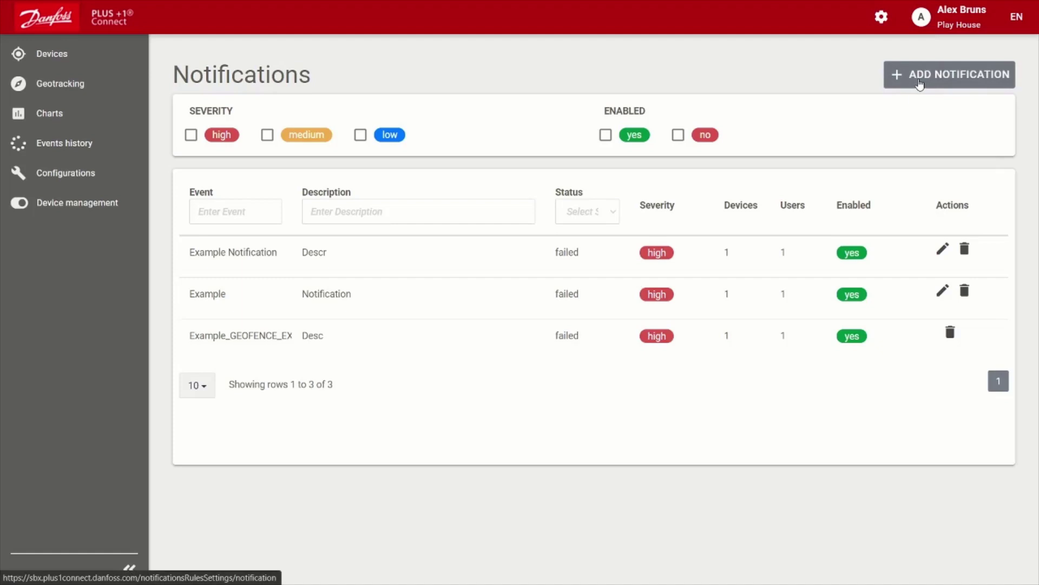
# Create notification 'Engine Speed' with description 'Desc', High severity, and device R1200GS.
pyautogui.click(919, 83)
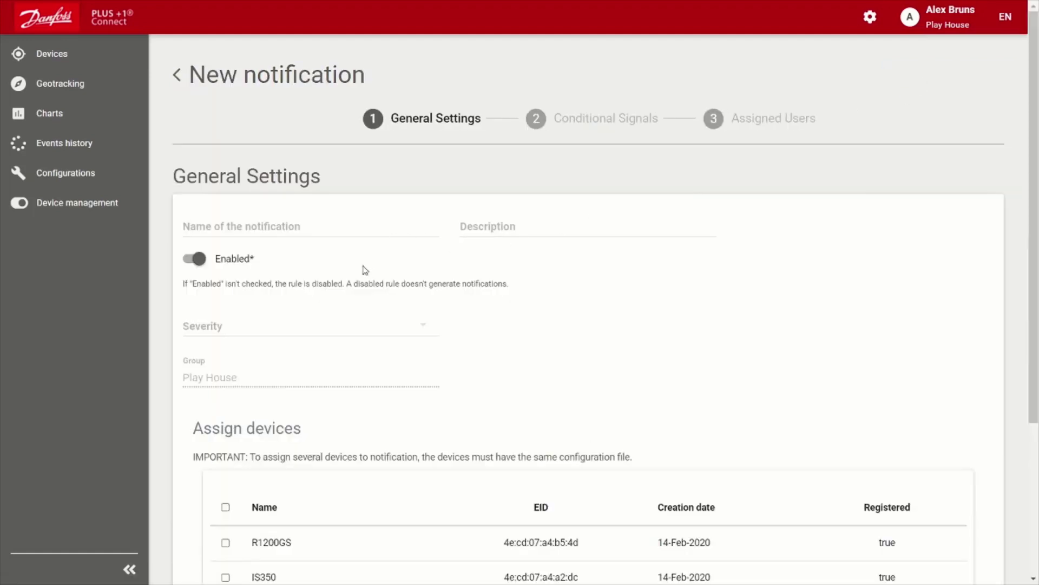
pyautogui.click(359, 228)
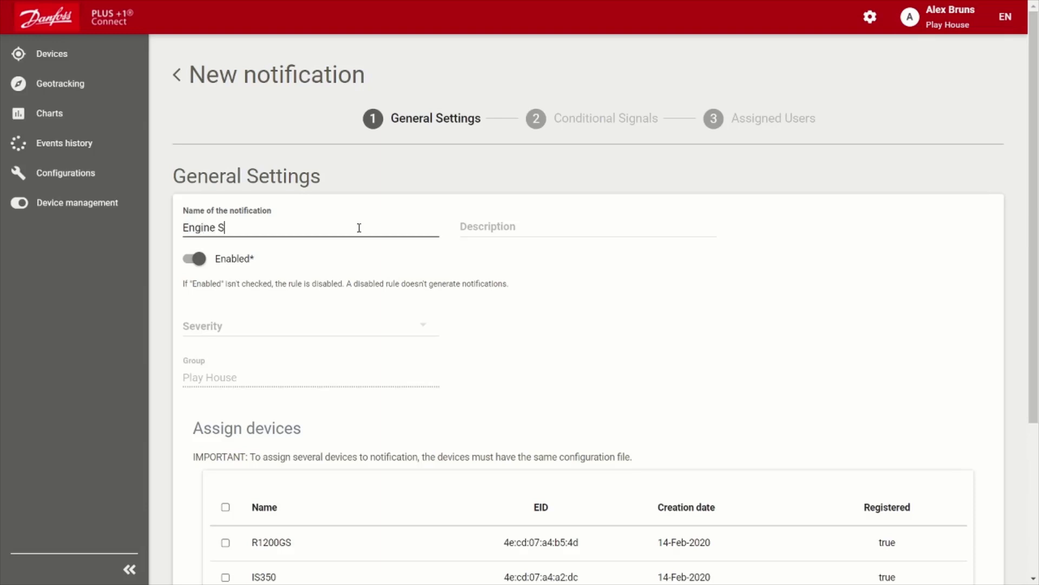
pyautogui.write('Engine Speed')
pyautogui.click(510, 226)
pyautogui.write('Desc')
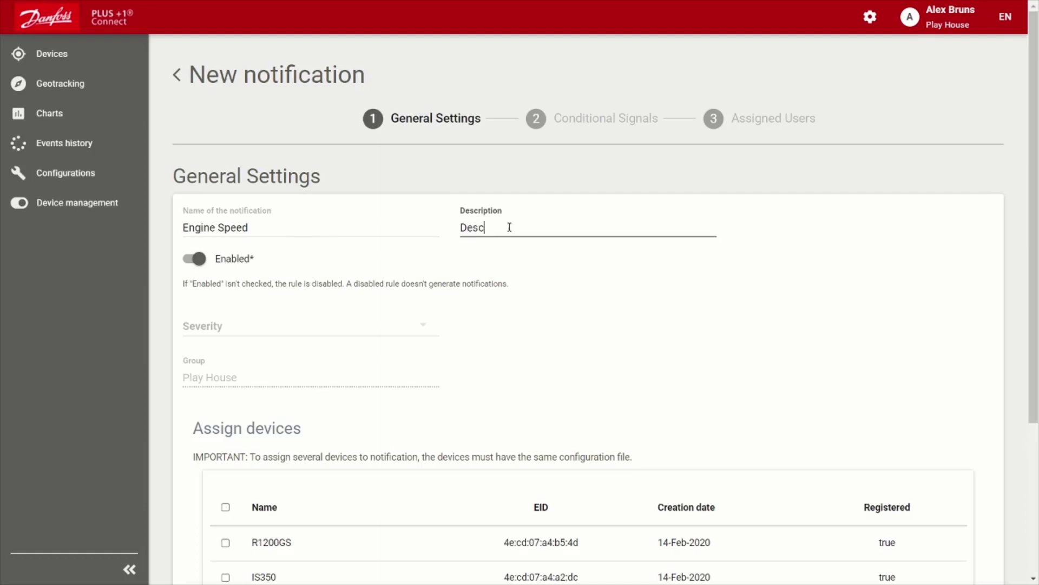
pyautogui.click(425, 327)
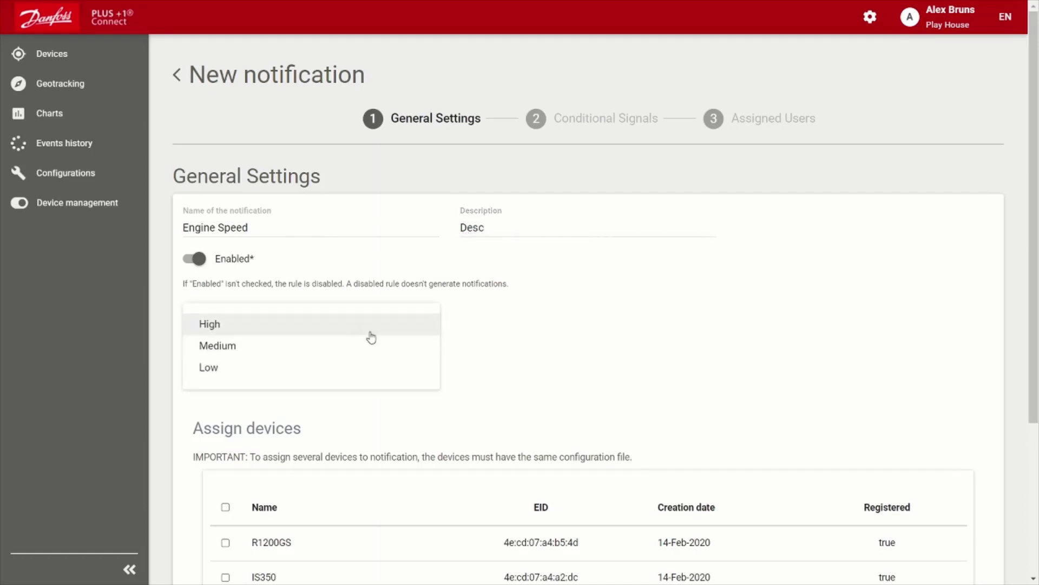
pyautogui.click(380, 330)
pyautogui.scroll(-4, 525, 460)
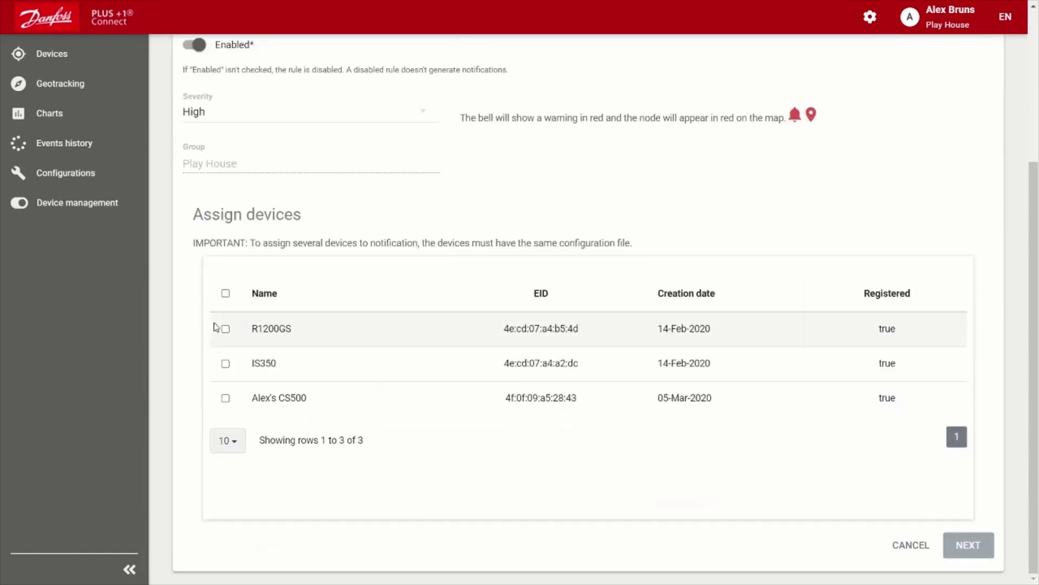
pyautogui.click(225, 330)
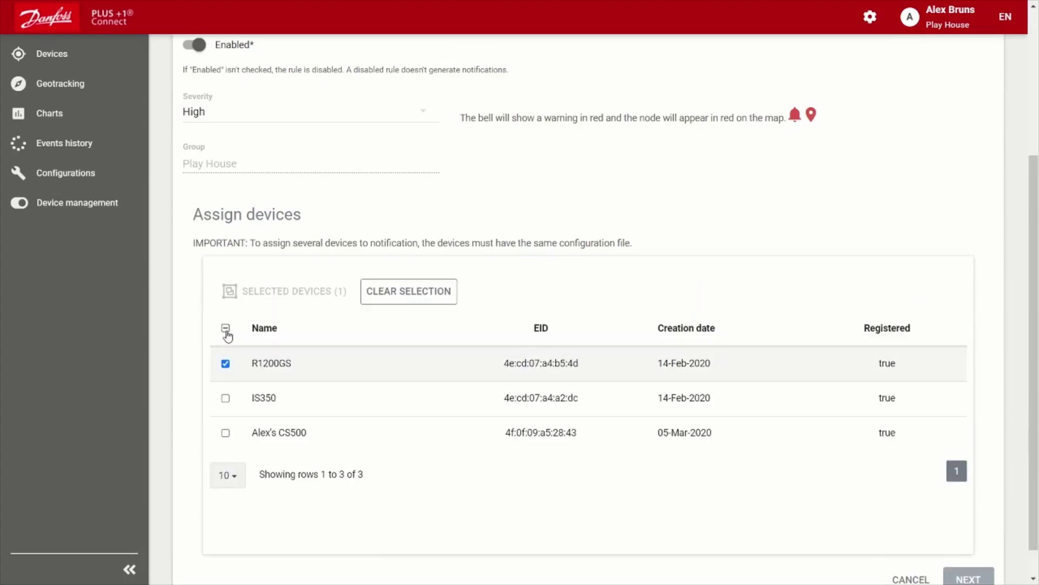
pyautogui.scroll(-1, 777, 464)
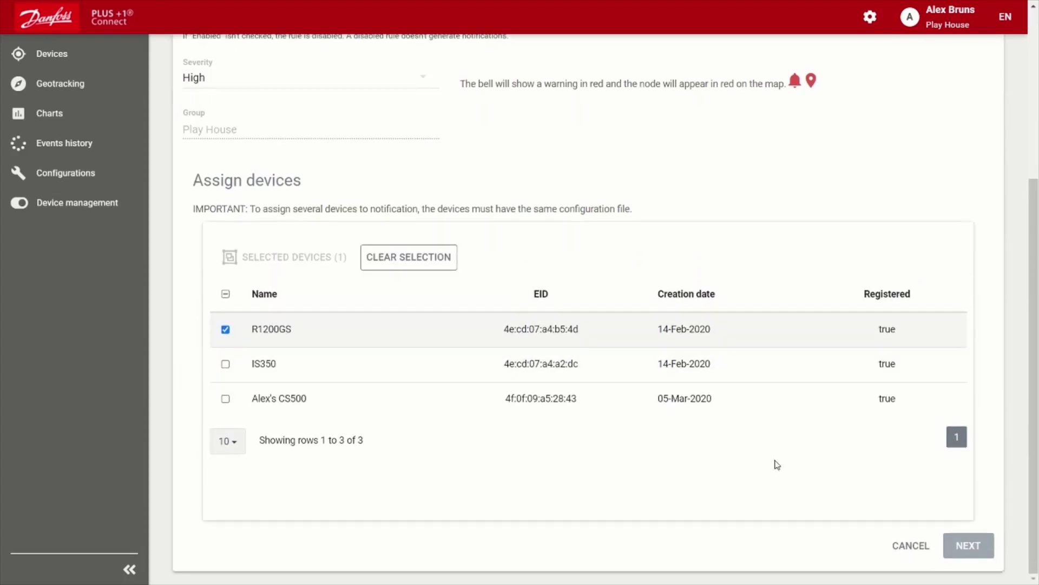
# Add a first rule MFIO 0 (V) > 10, combined with AND.
pyautogui.click(971, 547)
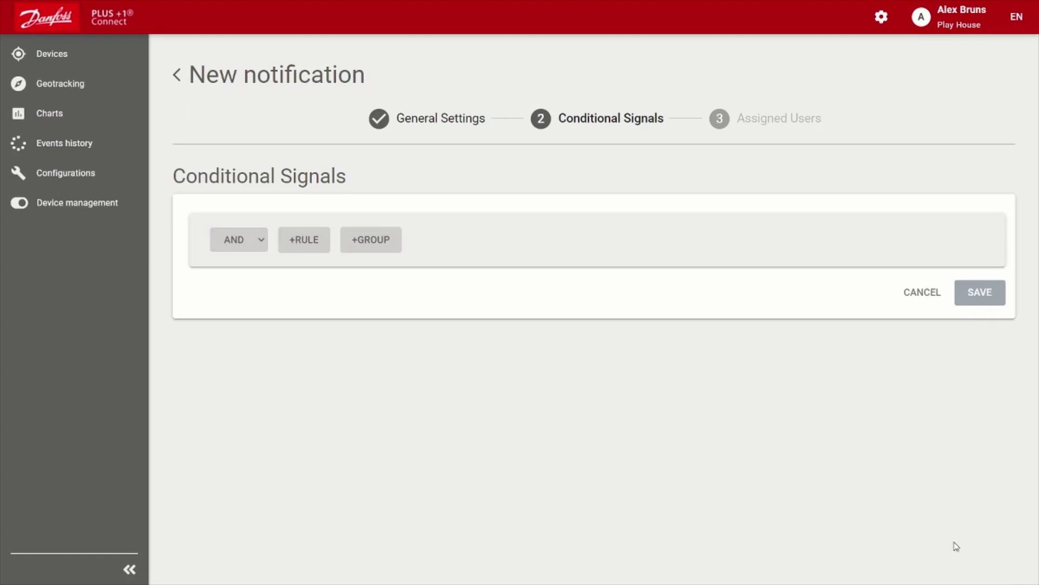
pyautogui.click(297, 236)
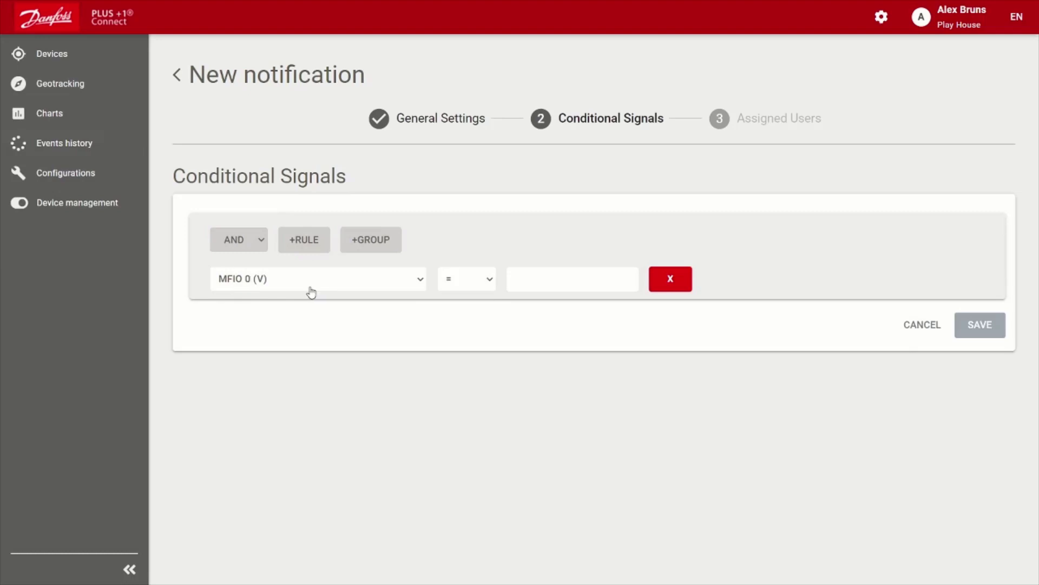
pyautogui.click(490, 280)
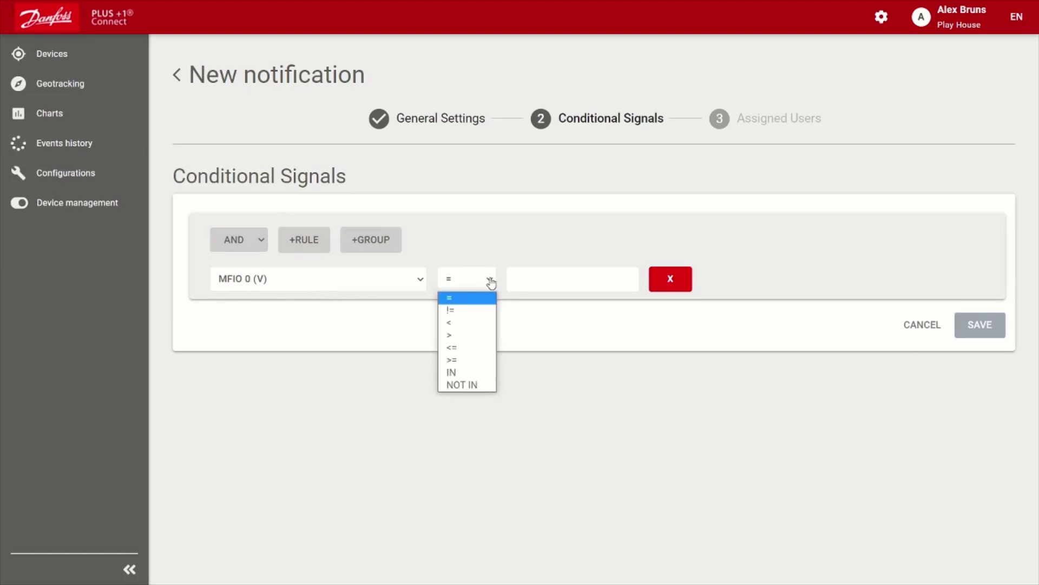
pyautogui.click(473, 334)
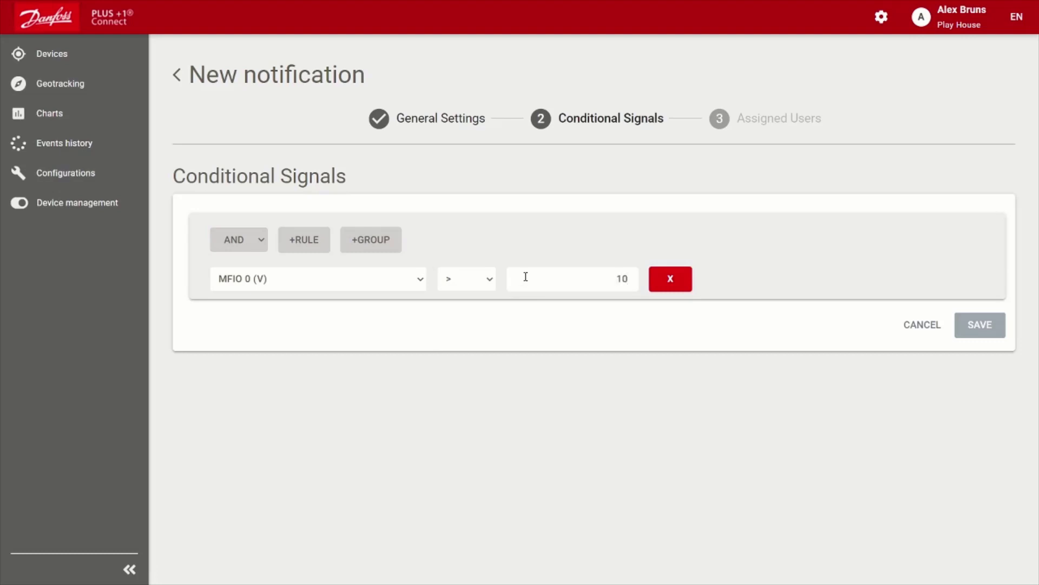
pyautogui.click(250, 240)
pyautogui.click(249, 257)
# Add a second rule ENGINE SPEED (RPM) < 1800 and save the notification.
pyautogui.click(306, 239)
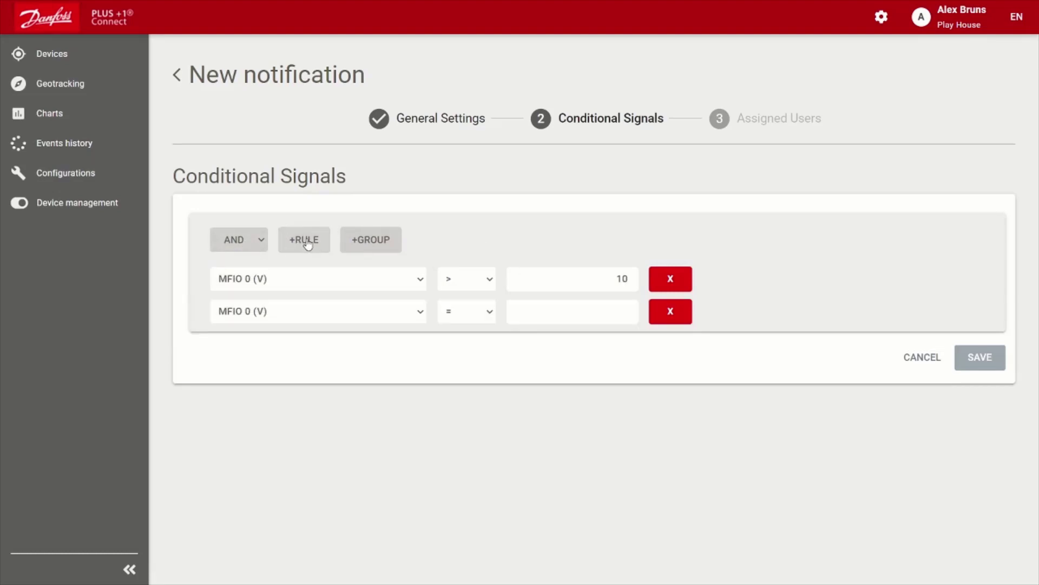
pyautogui.click(420, 314)
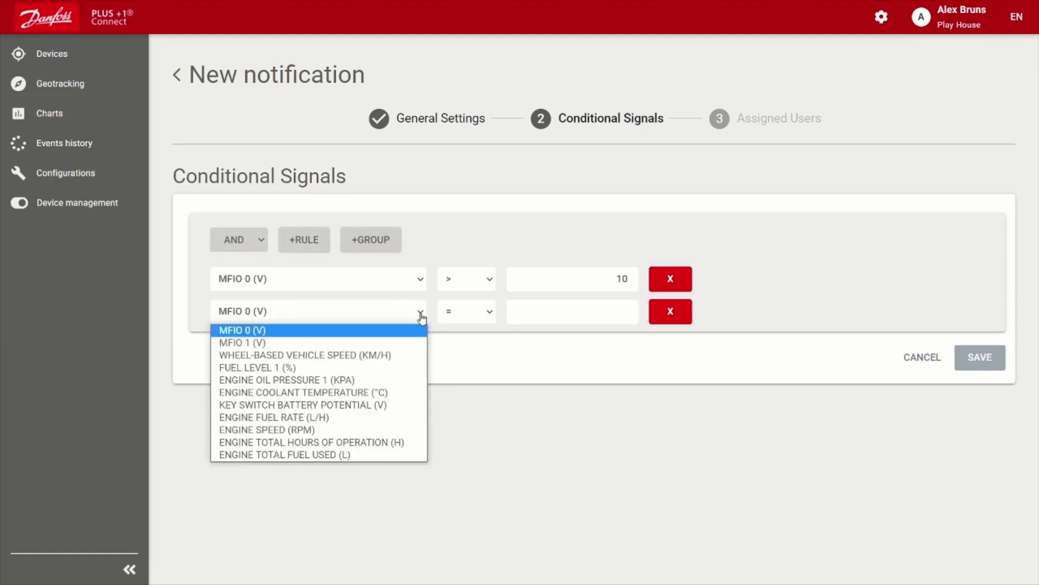
pyautogui.click(369, 430)
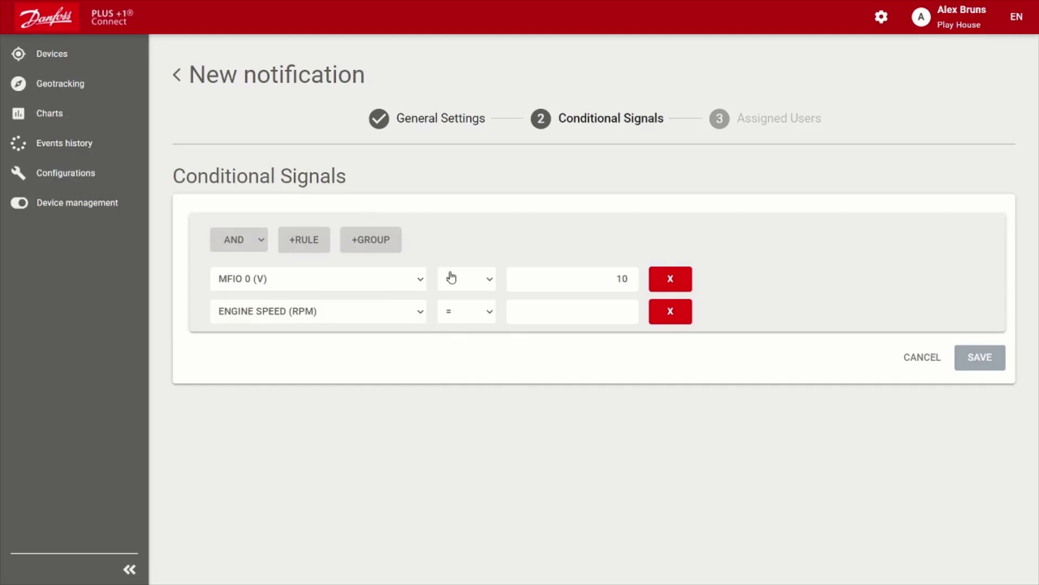
pyautogui.click(488, 312)
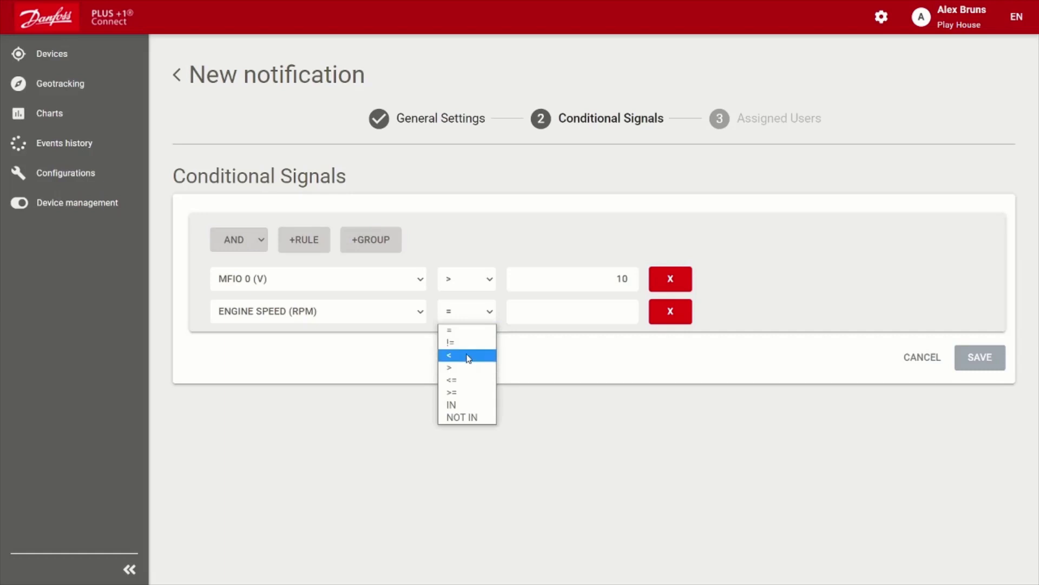
pyautogui.click(469, 357)
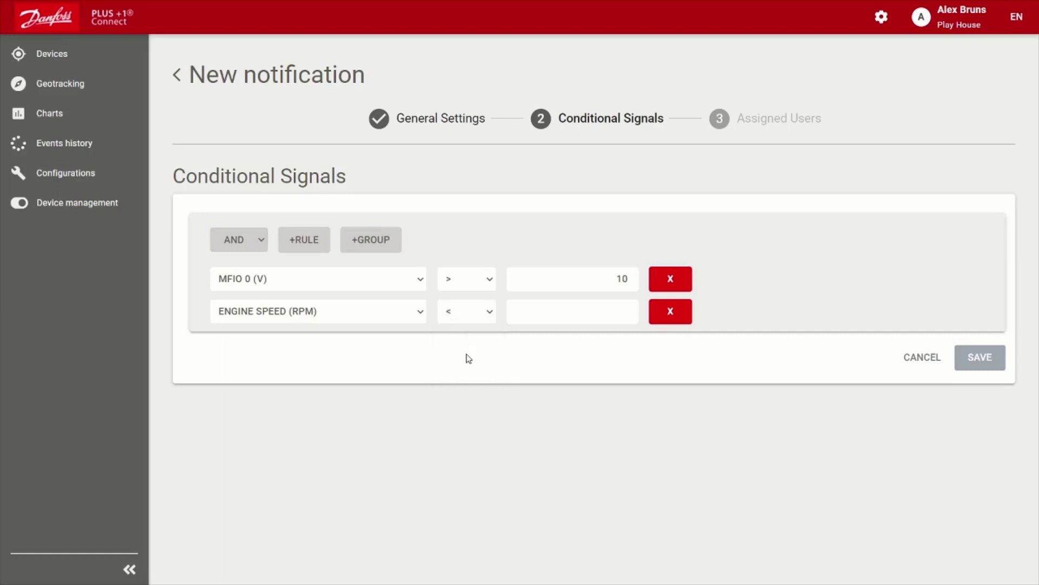
pyautogui.click(534, 308)
pyautogui.write('1800')
pyautogui.click(973, 359)
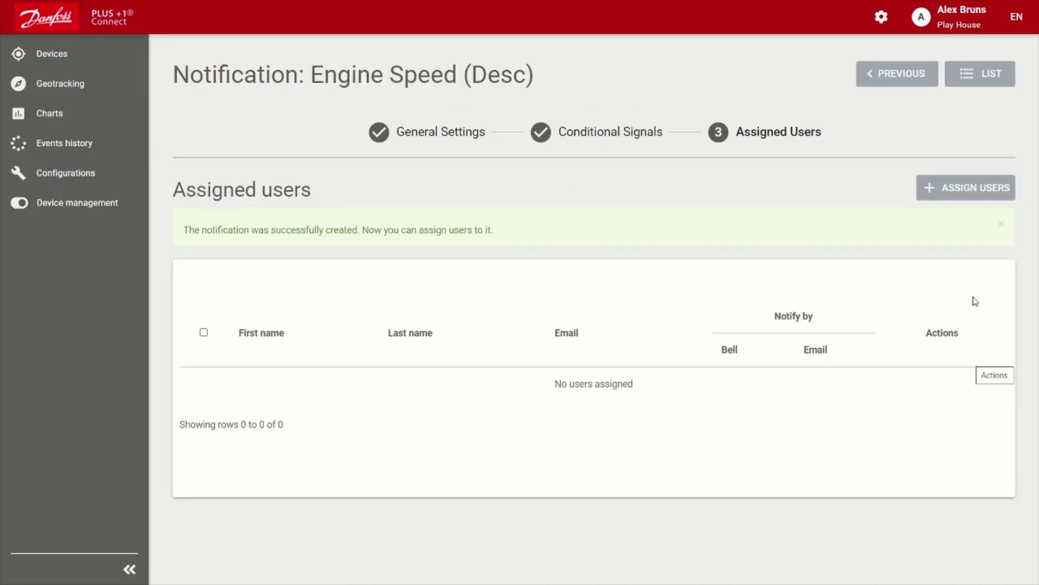
# Assign the listed user to the Engine Speed (Desc) notification.
pyautogui.click(952, 190)
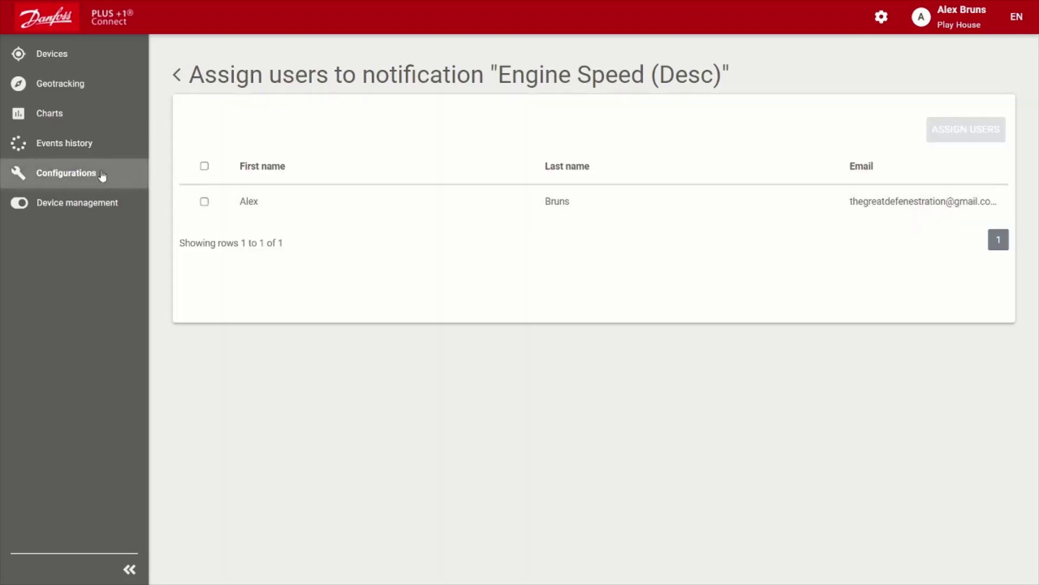
pyautogui.click(204, 201)
pyautogui.click(966, 137)
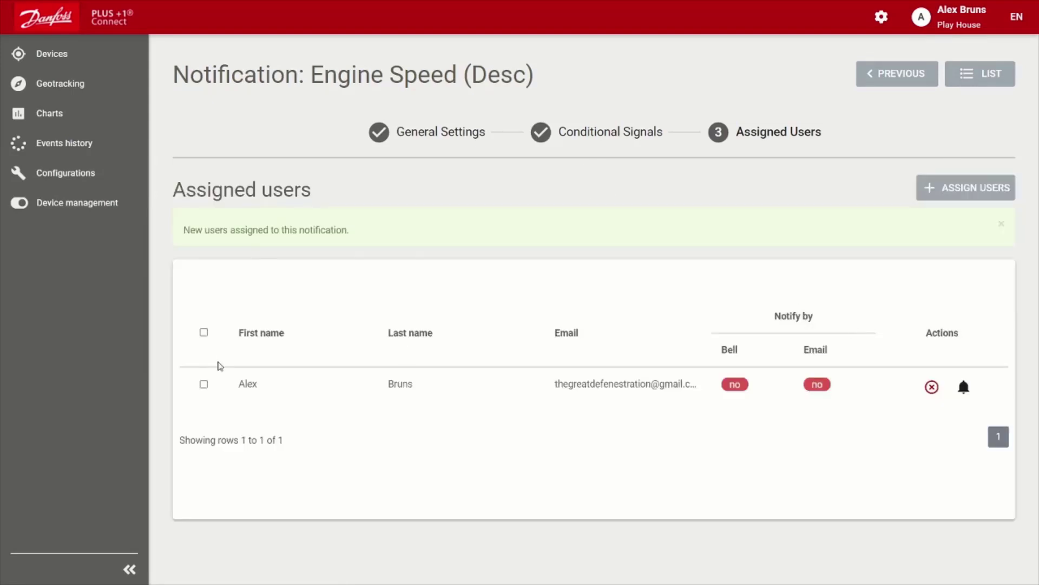
# Set both email and bell alerts to yes for the assigned user via Group actions.
pyautogui.click(204, 384)
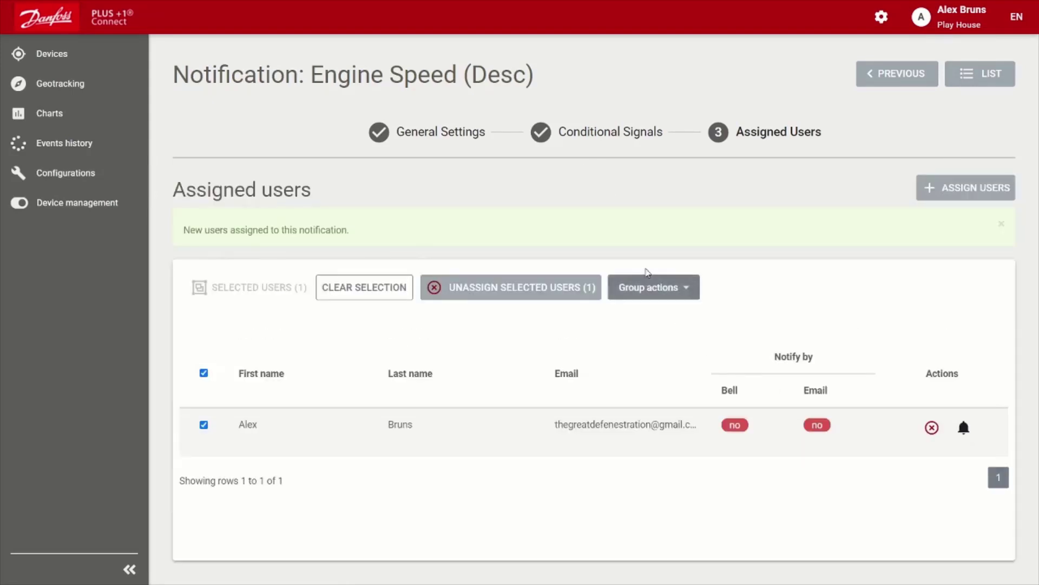
pyautogui.click(659, 288)
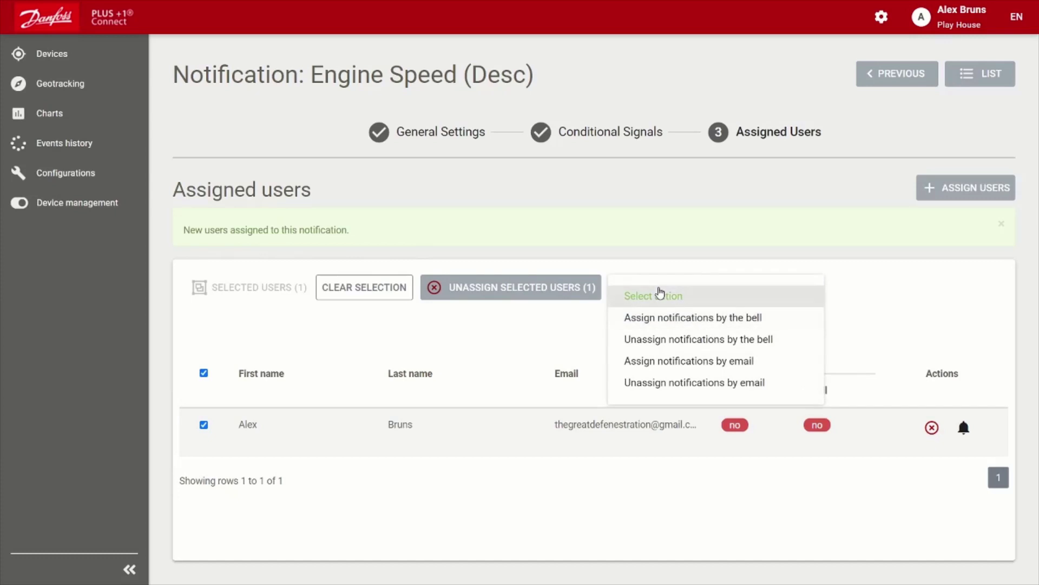
pyautogui.click(671, 364)
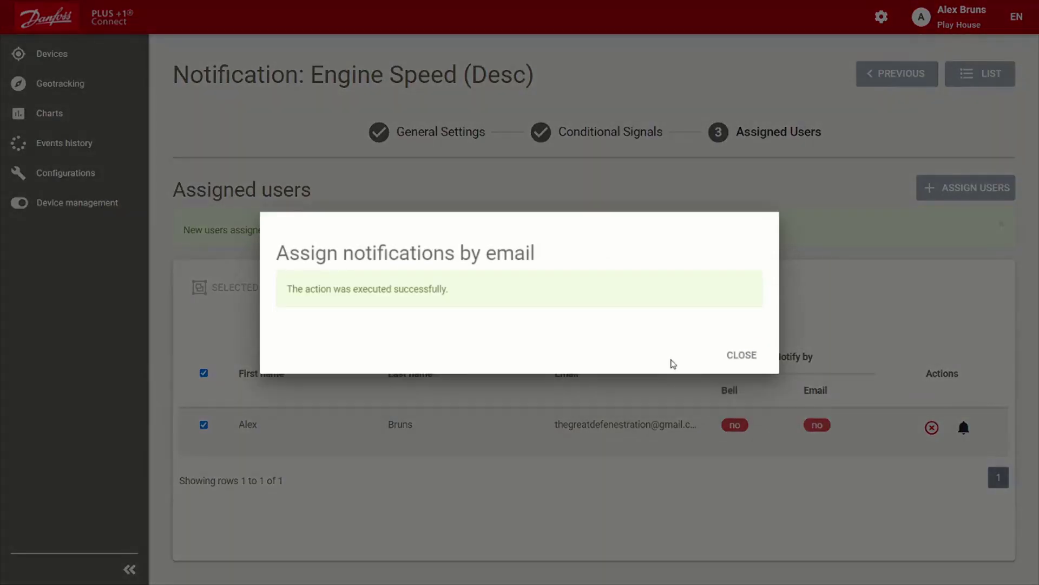
pyautogui.click(746, 359)
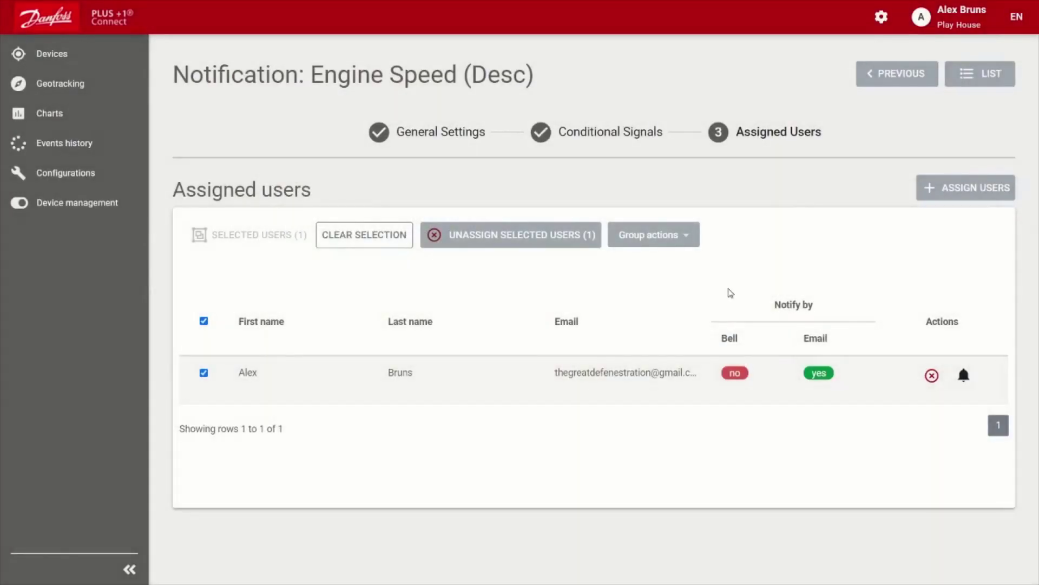
pyautogui.click(690, 242)
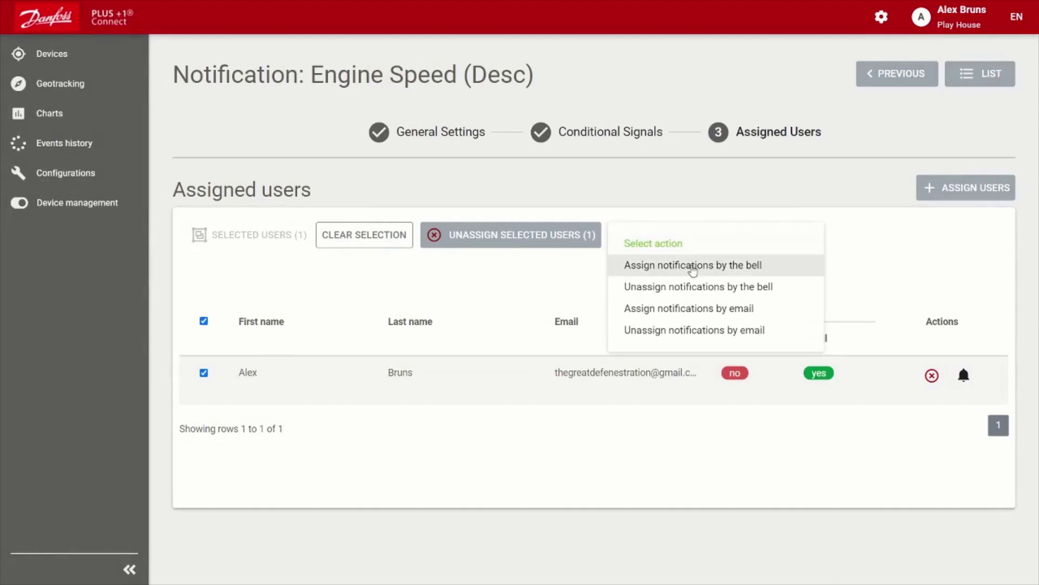
pyautogui.click(693, 266)
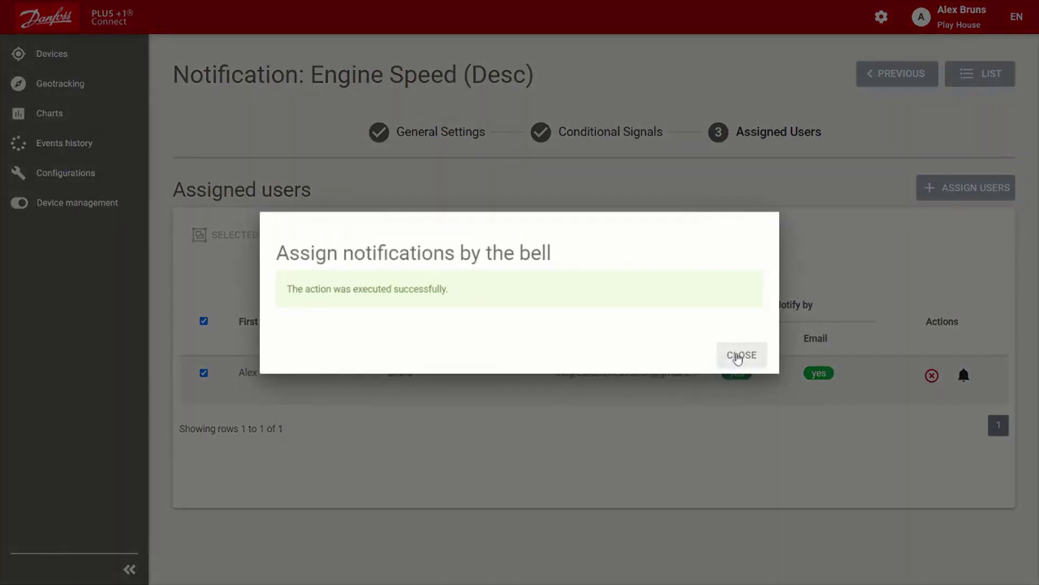
pyautogui.click(737, 353)
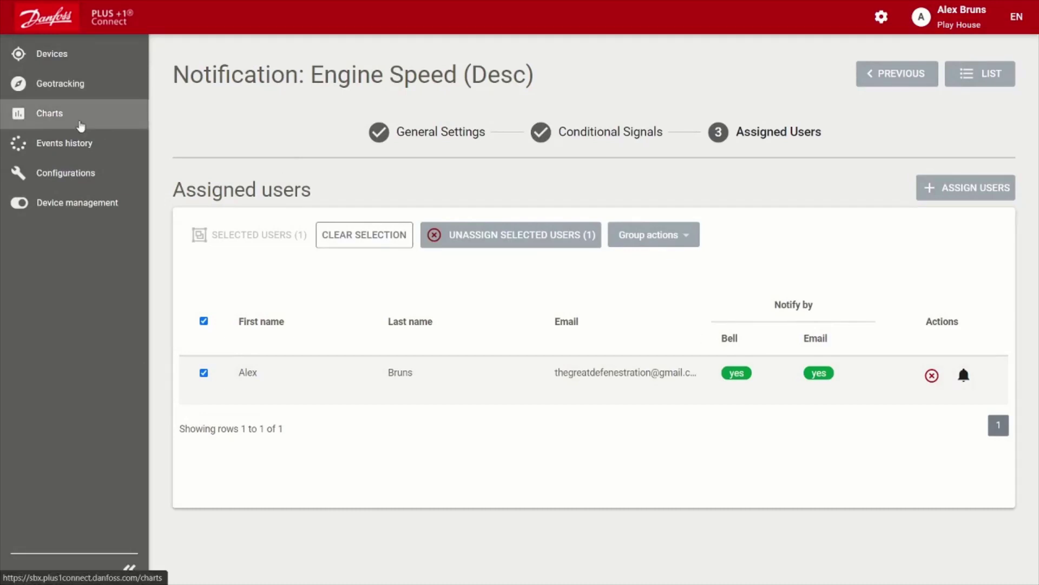
# View the notifications list, then show the Play House Devices page with the group chooser open.
pyautogui.click(888, 13)
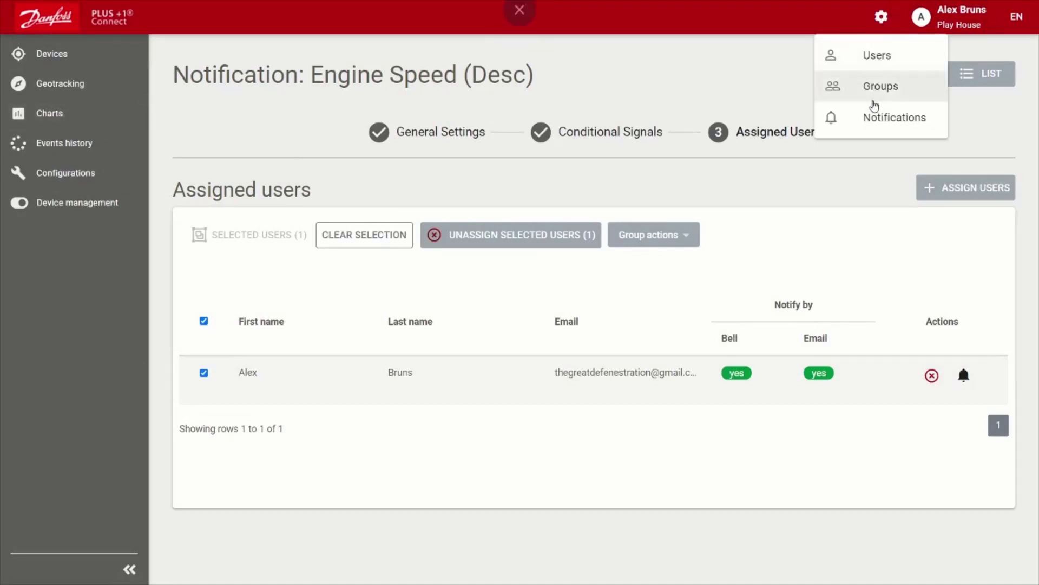
pyautogui.click(874, 119)
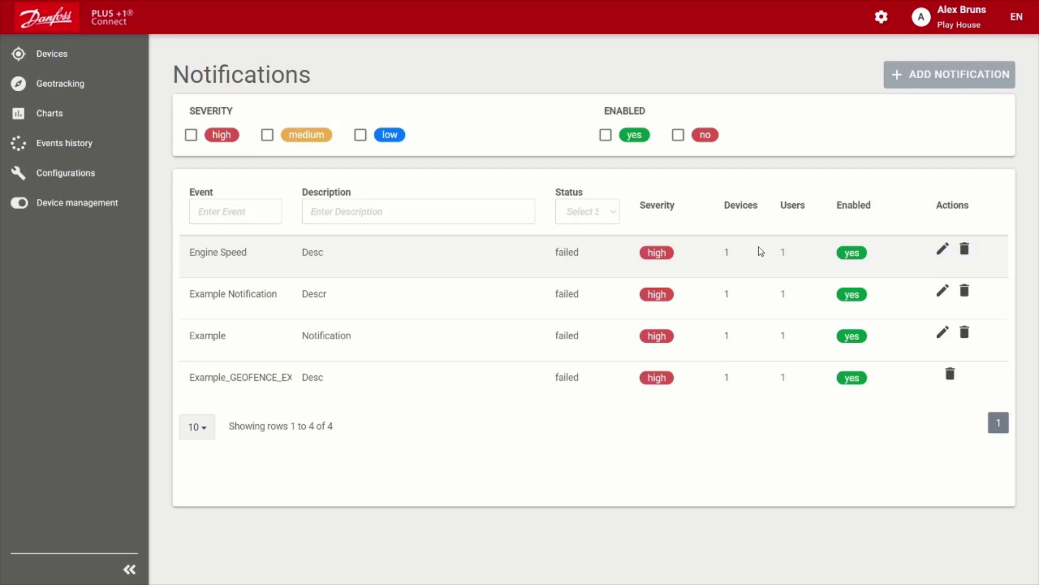
pyautogui.click(963, 13)
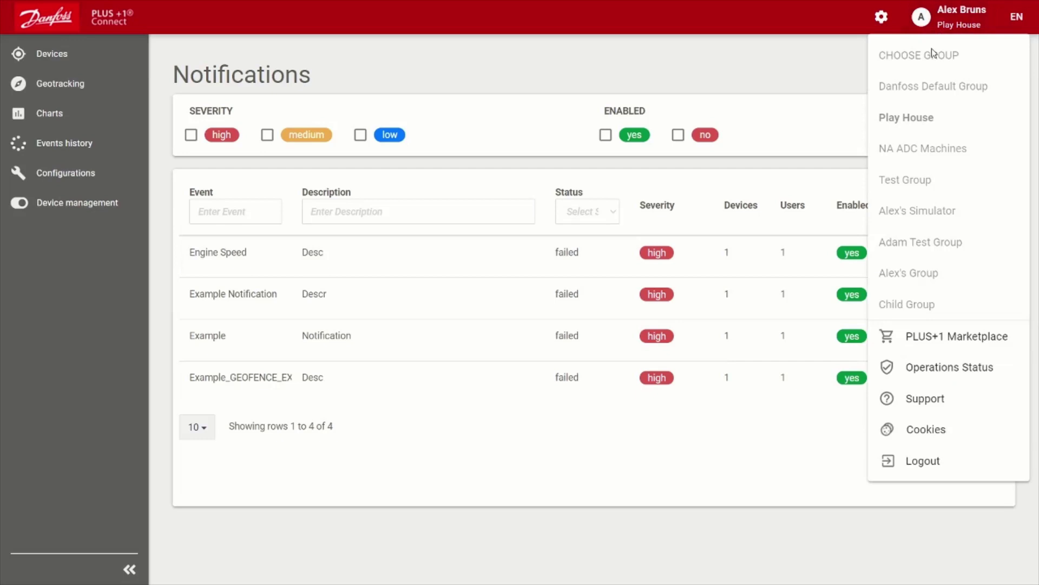
pyautogui.click(786, 80)
pyautogui.click(69, 58)
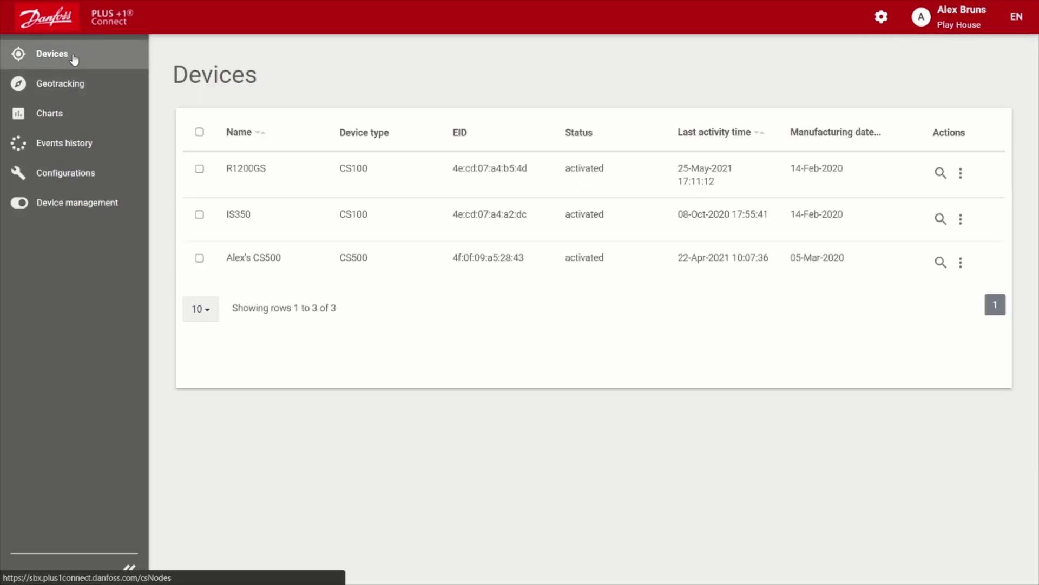
pyautogui.click(946, 25)
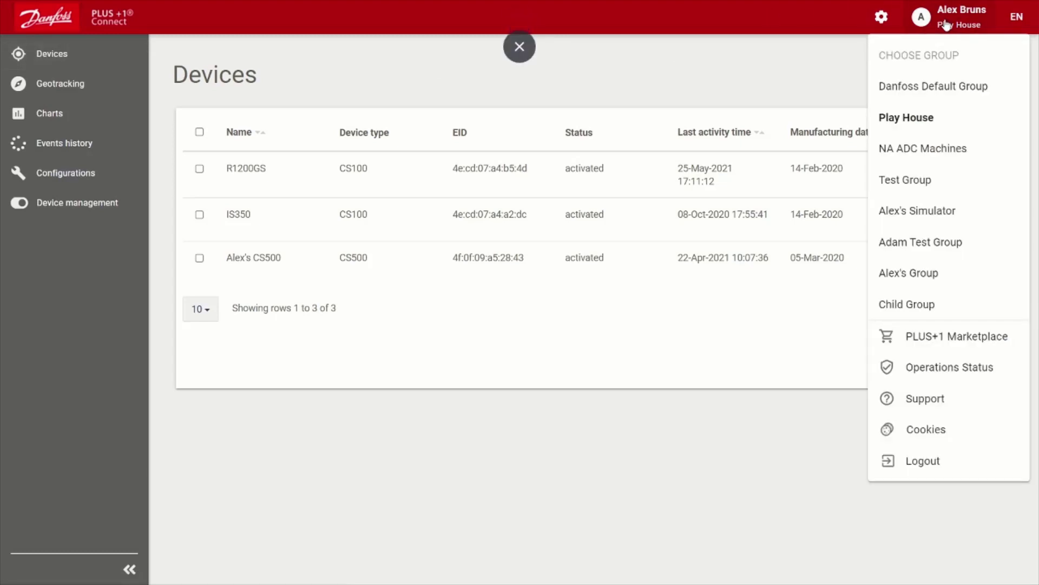